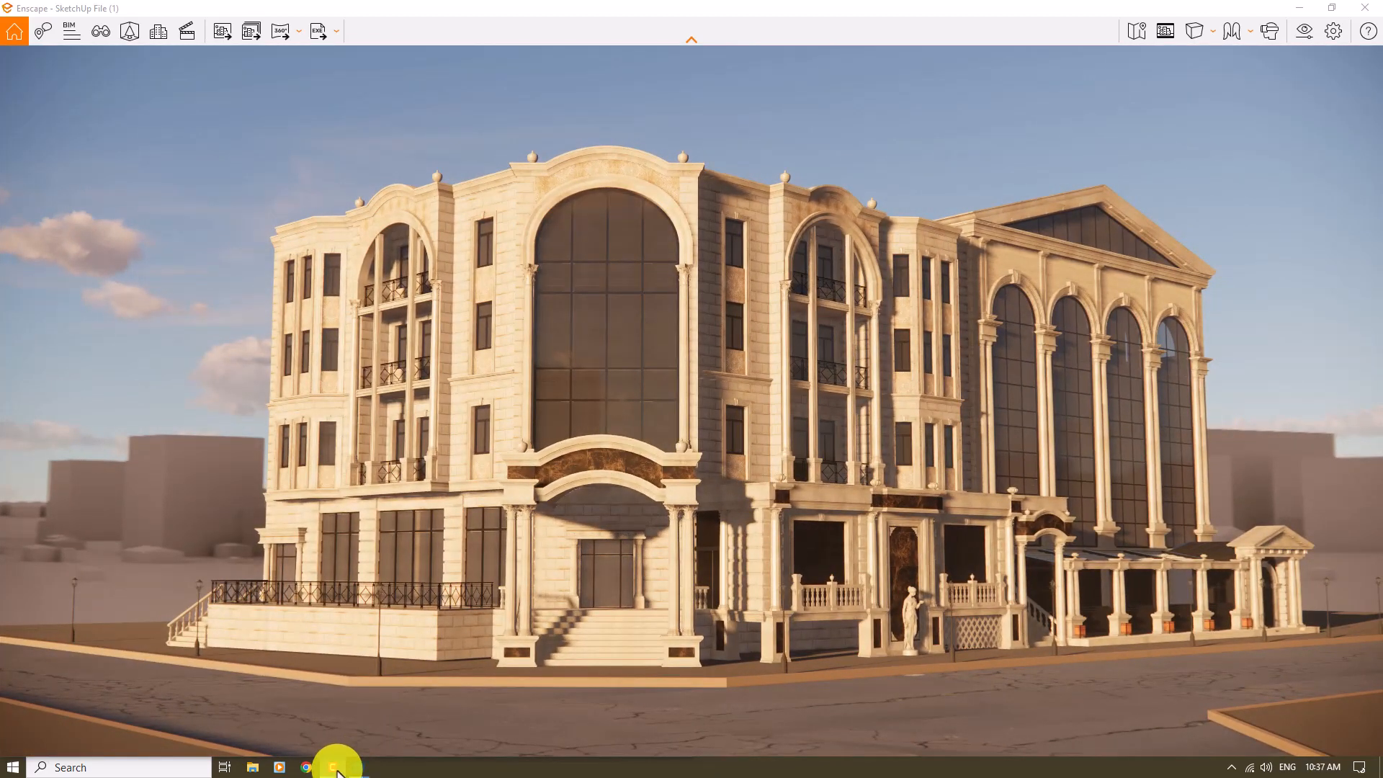
Bring the street-side building corner into view, open the Asset Library and filter it to vehicles
left_click_drag(595, 377, 598, 379)
right_click_drag(598, 380, 1034, 585)
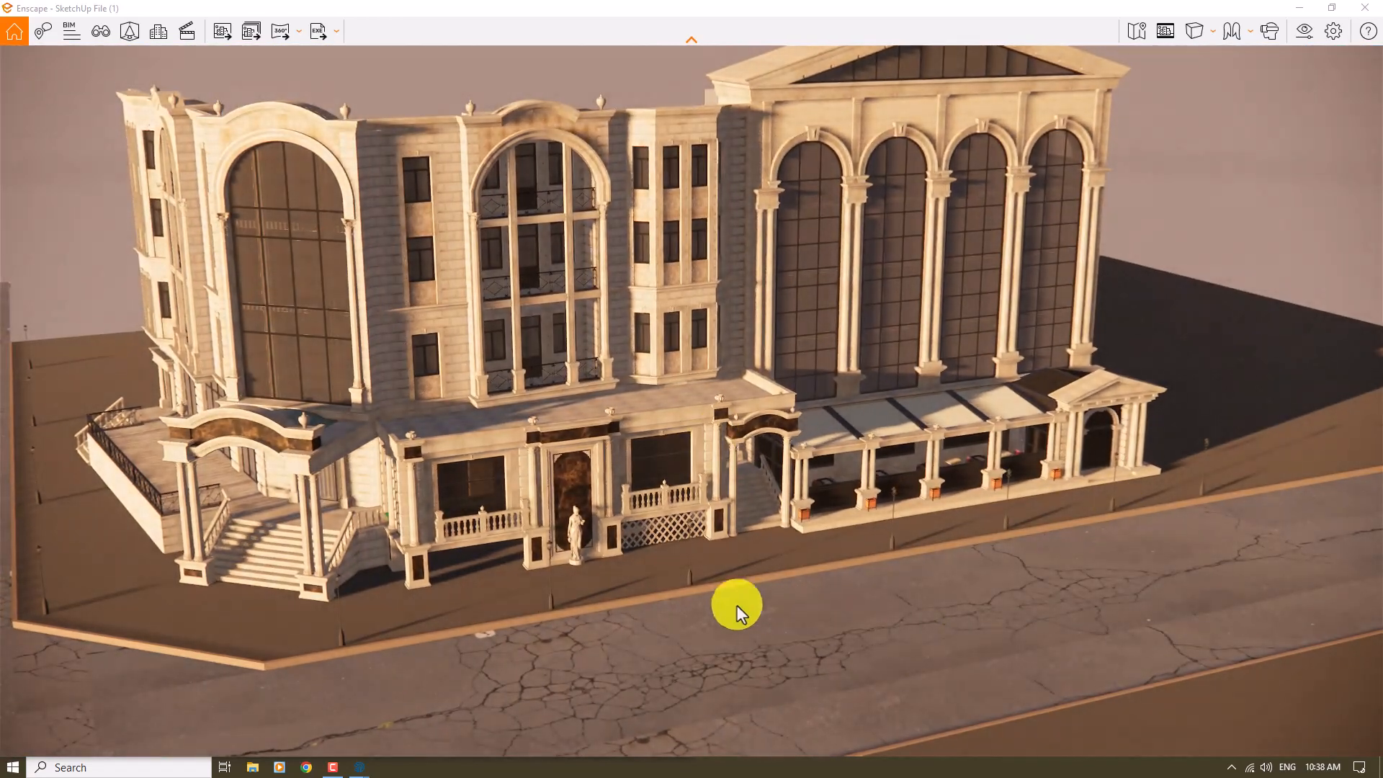
right_click_drag(737, 605, 514, 554)
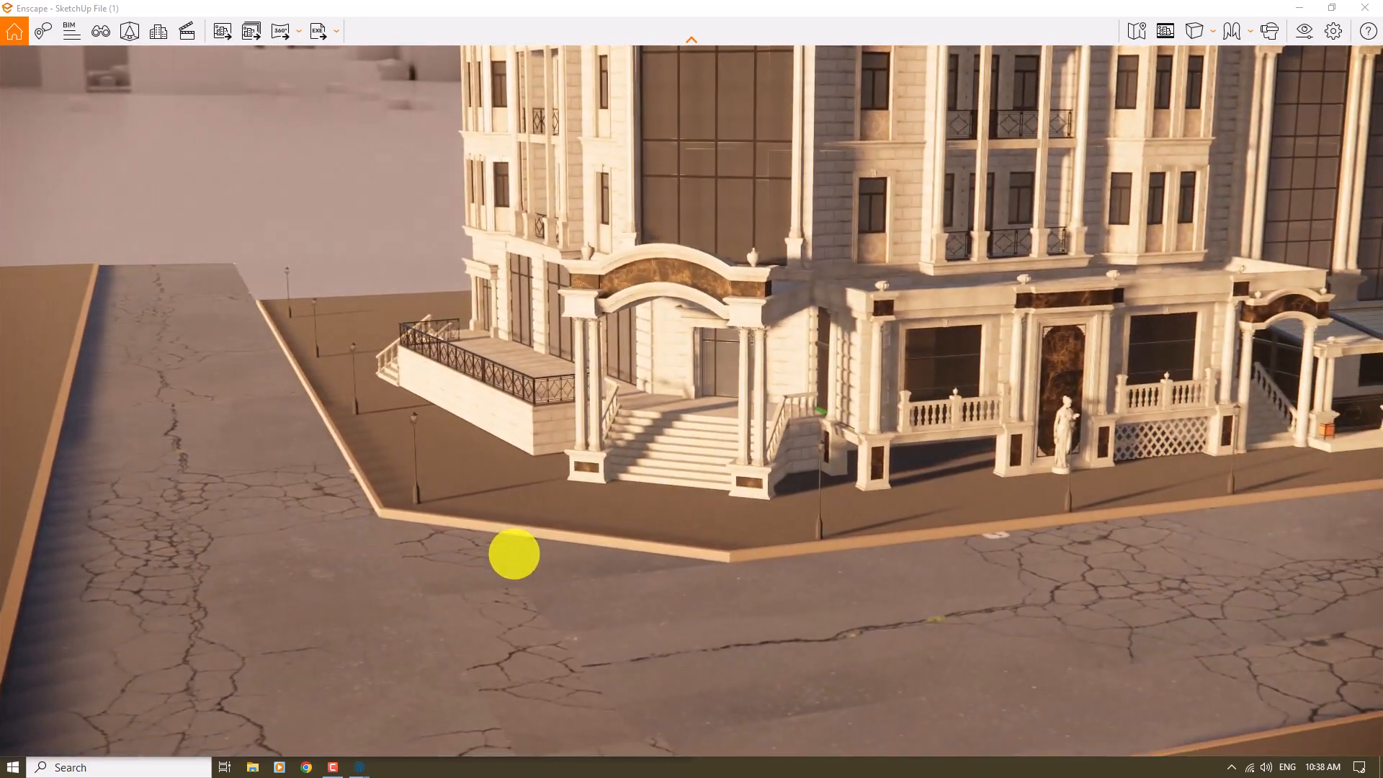
left_click(131, 31)
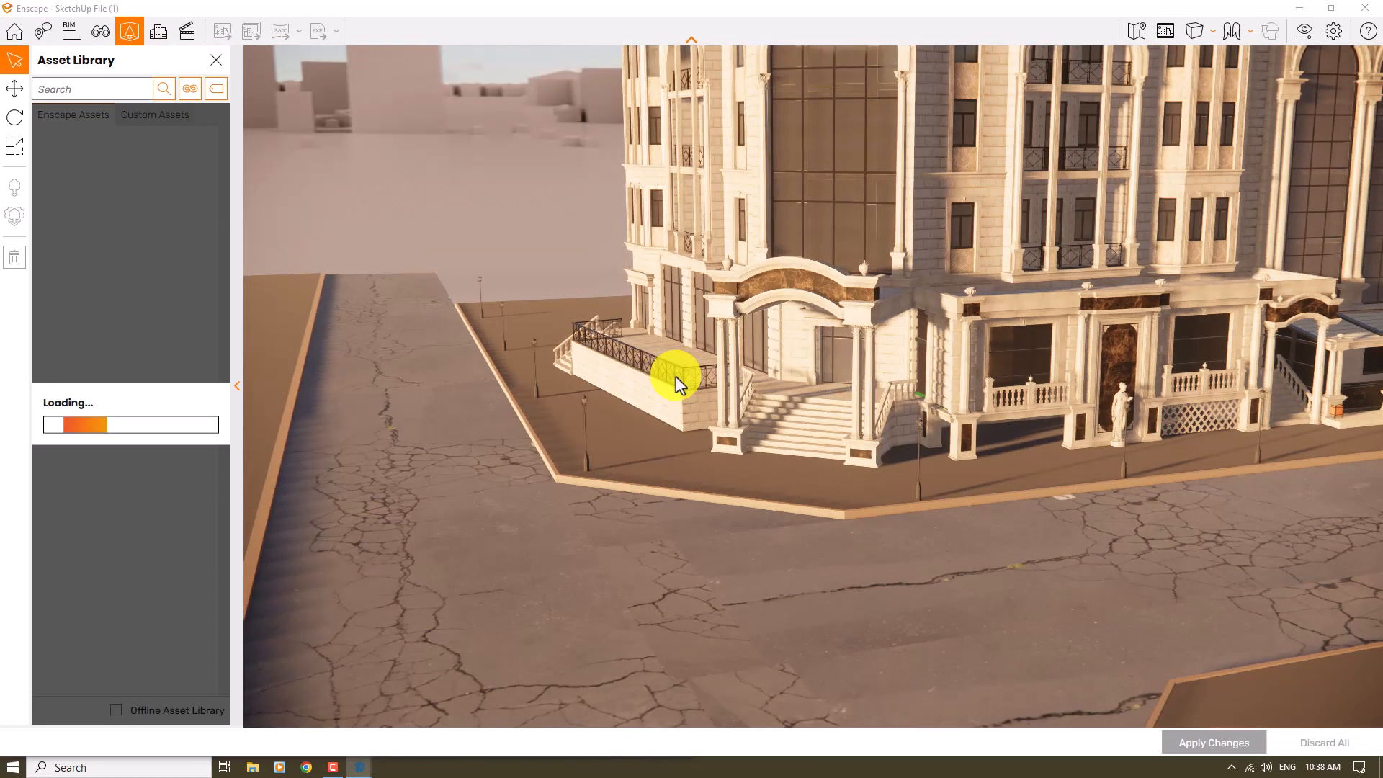
left_click(200, 84)
left_click(227, 395)
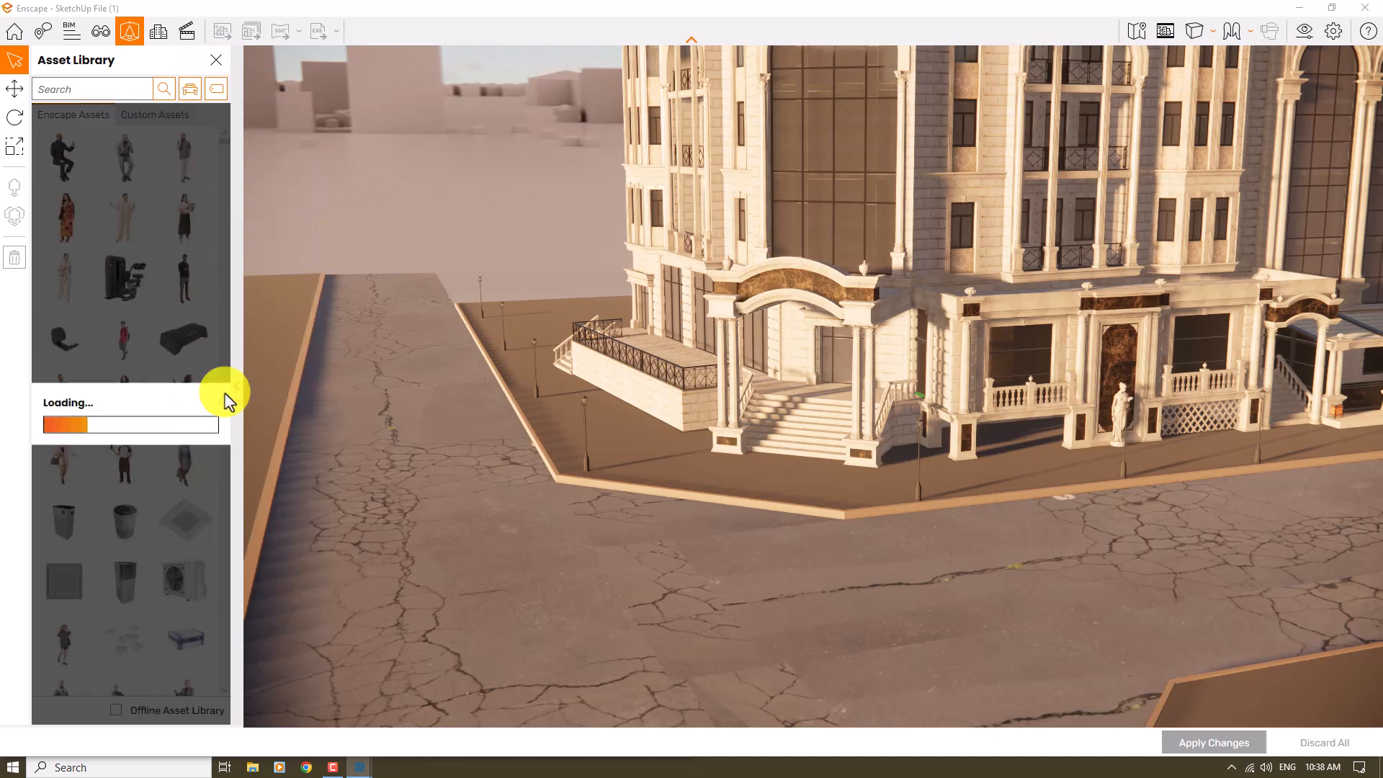
Define a rectangular multi-asset placement area along the street beside the building, narrowed to fit the roadway
left_click(21, 218)
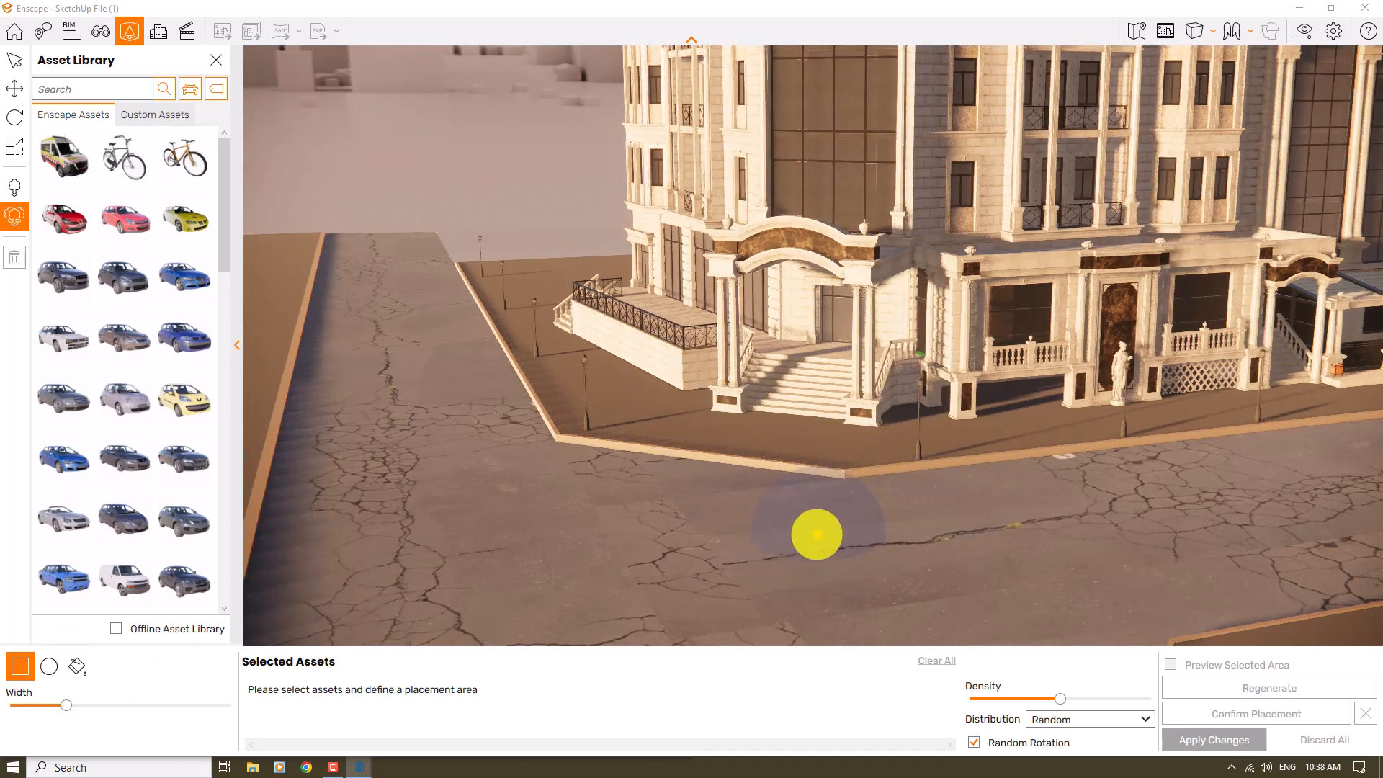
right_click_drag(817, 535, 814, 534)
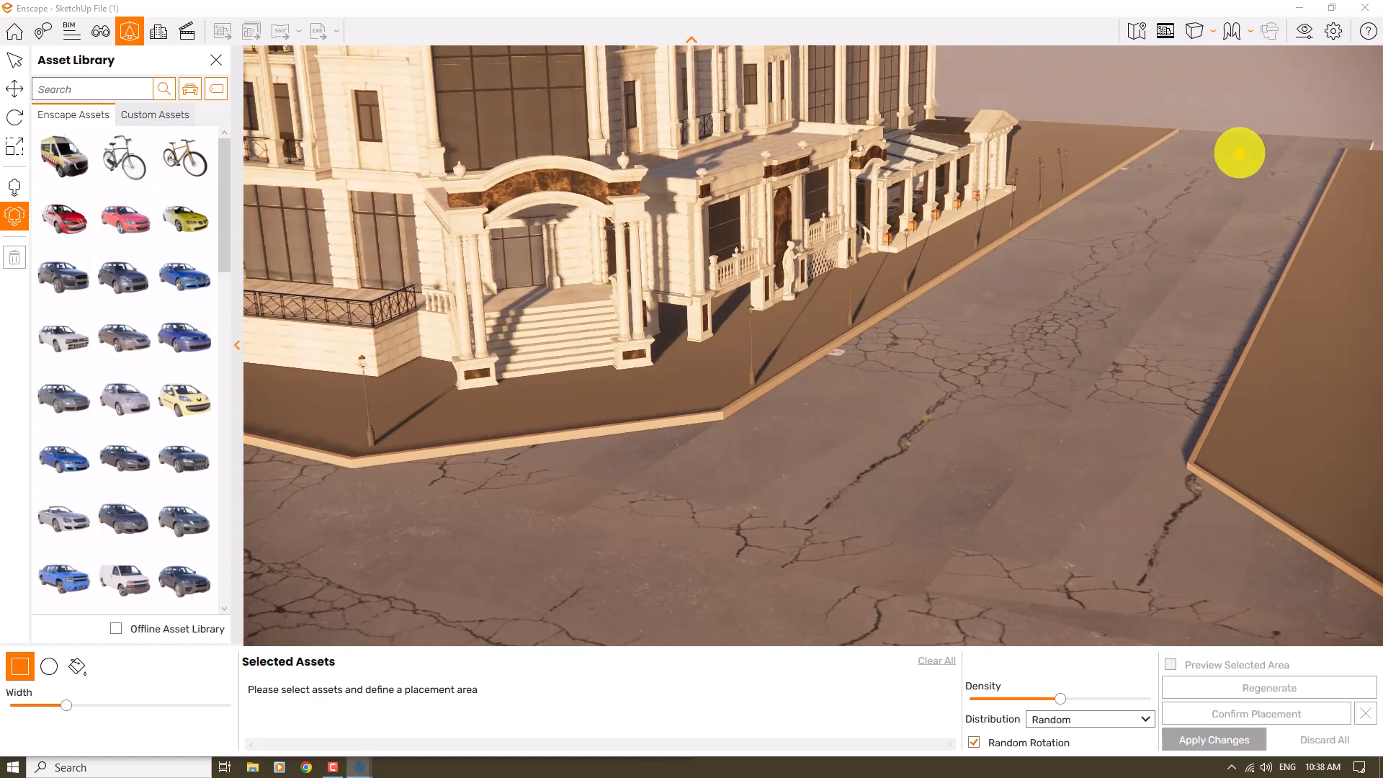
left_click(1118, 287)
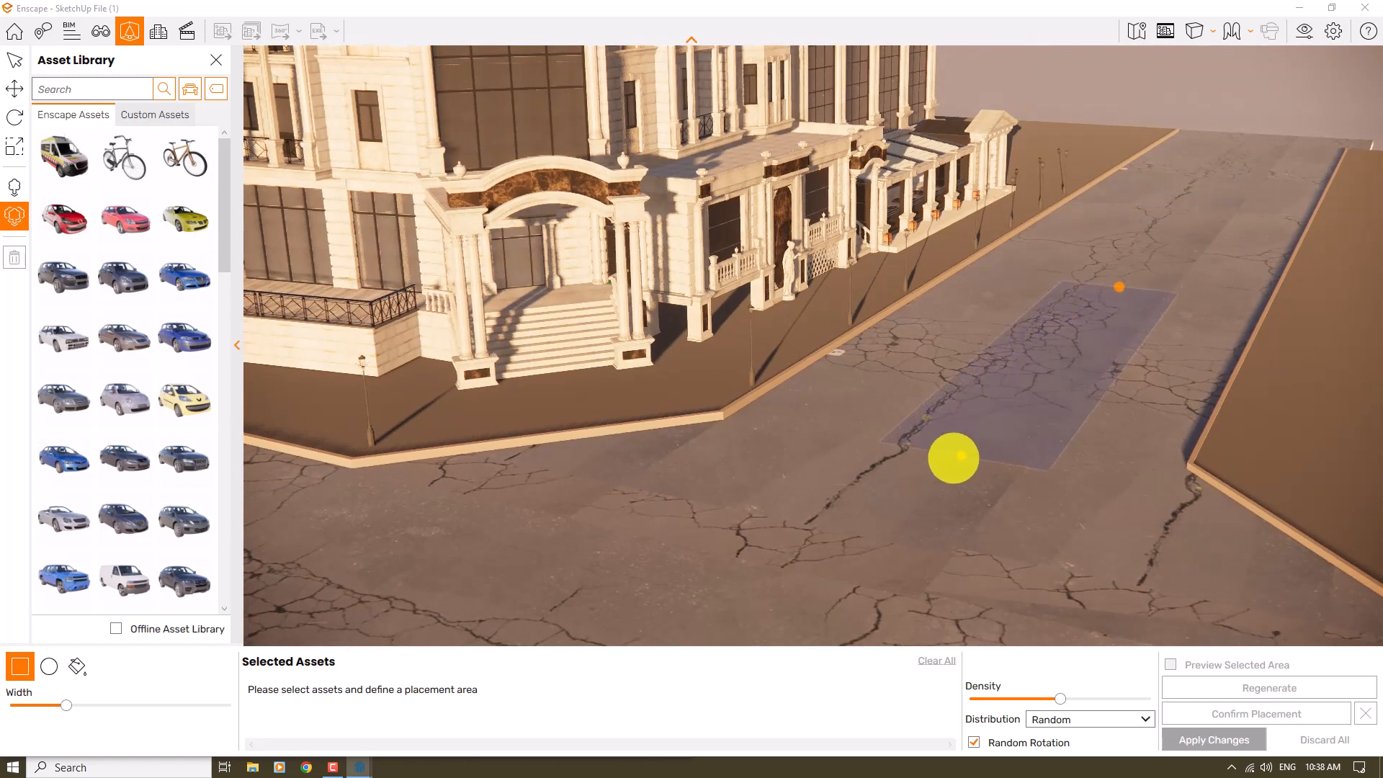
left_click(892, 491)
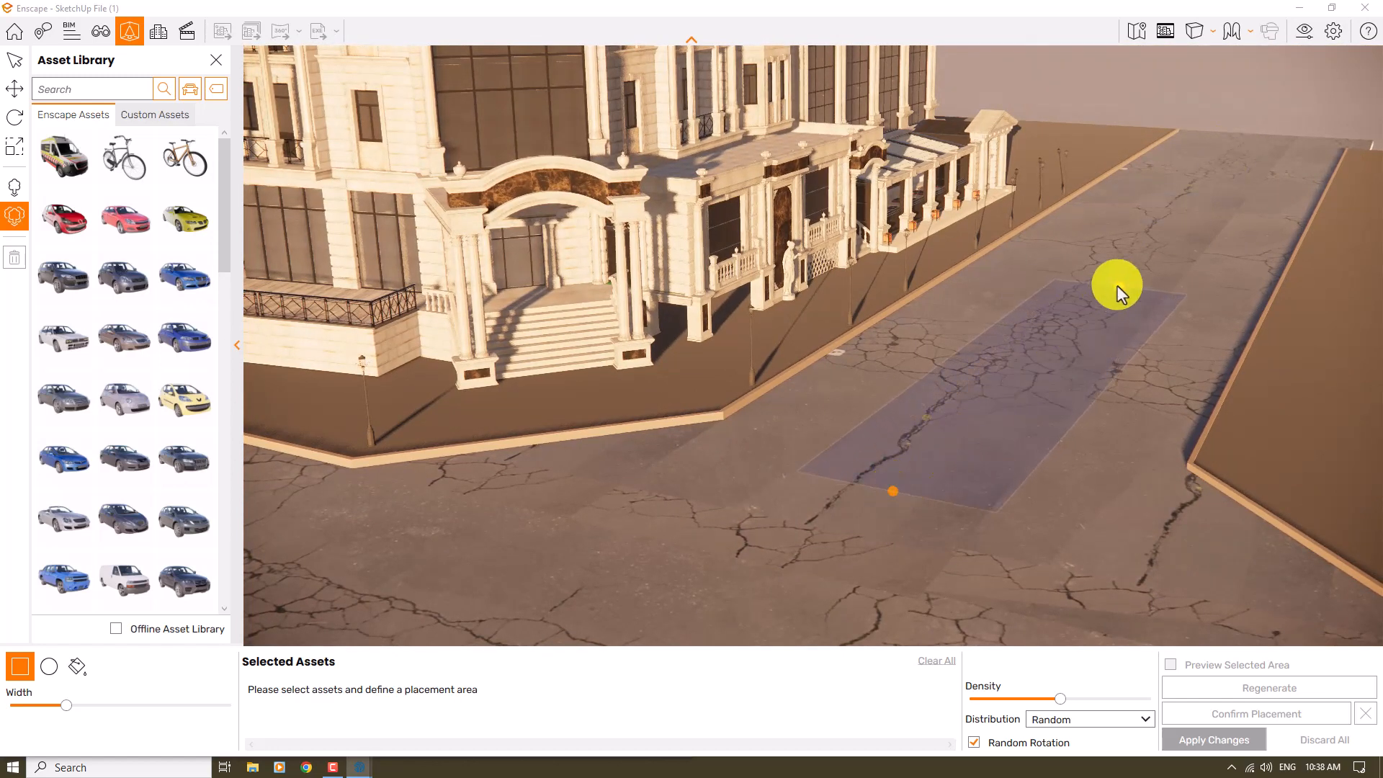
left_click(1250, 138)
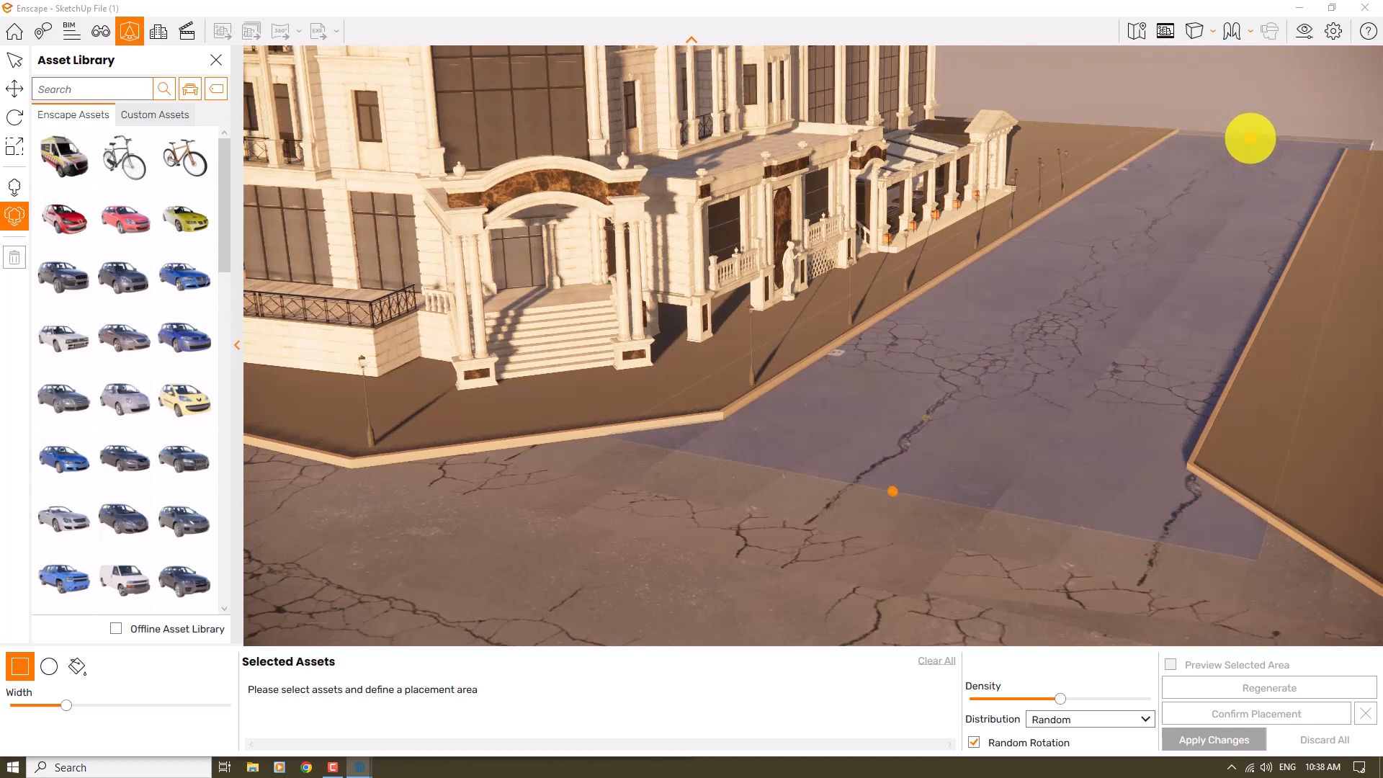
left_click_drag(888, 487, 886, 485)
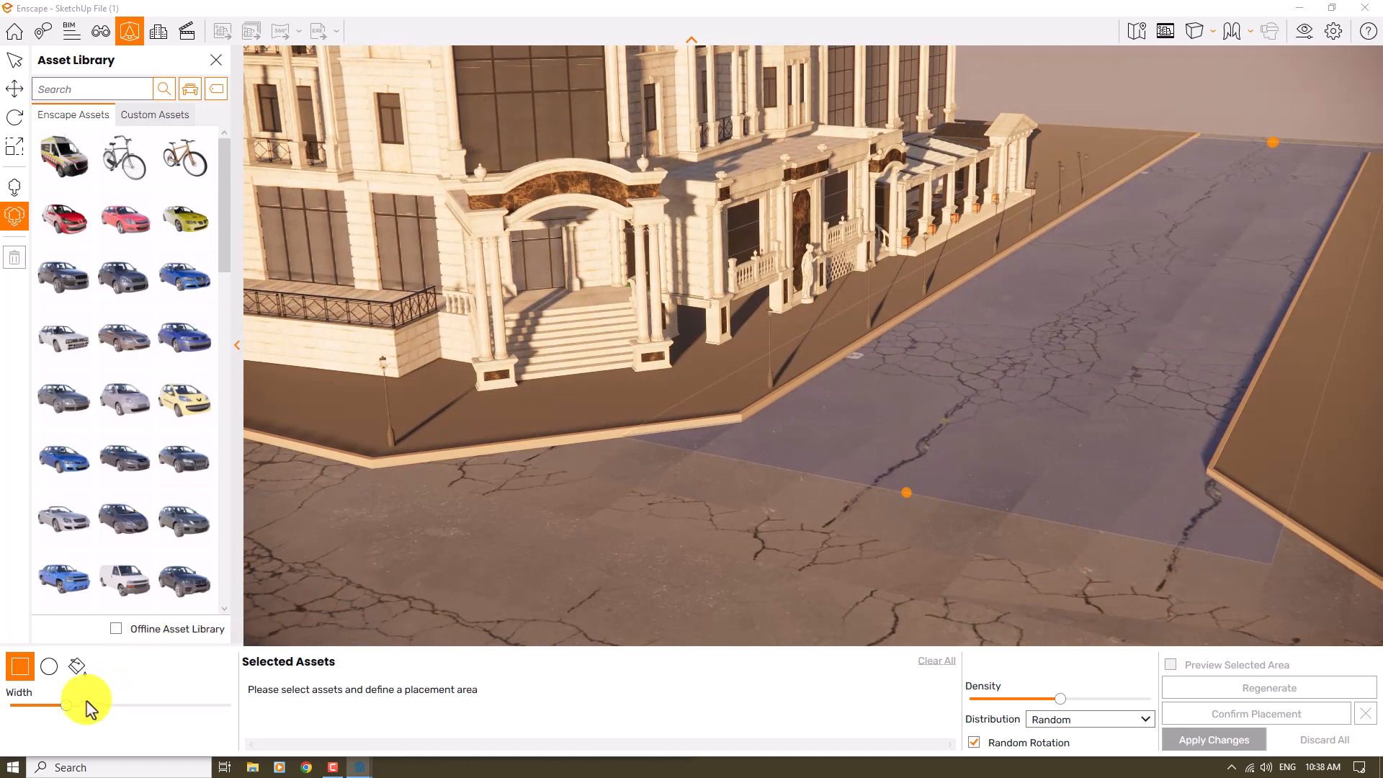
left_click_drag(69, 713, 52, 713)
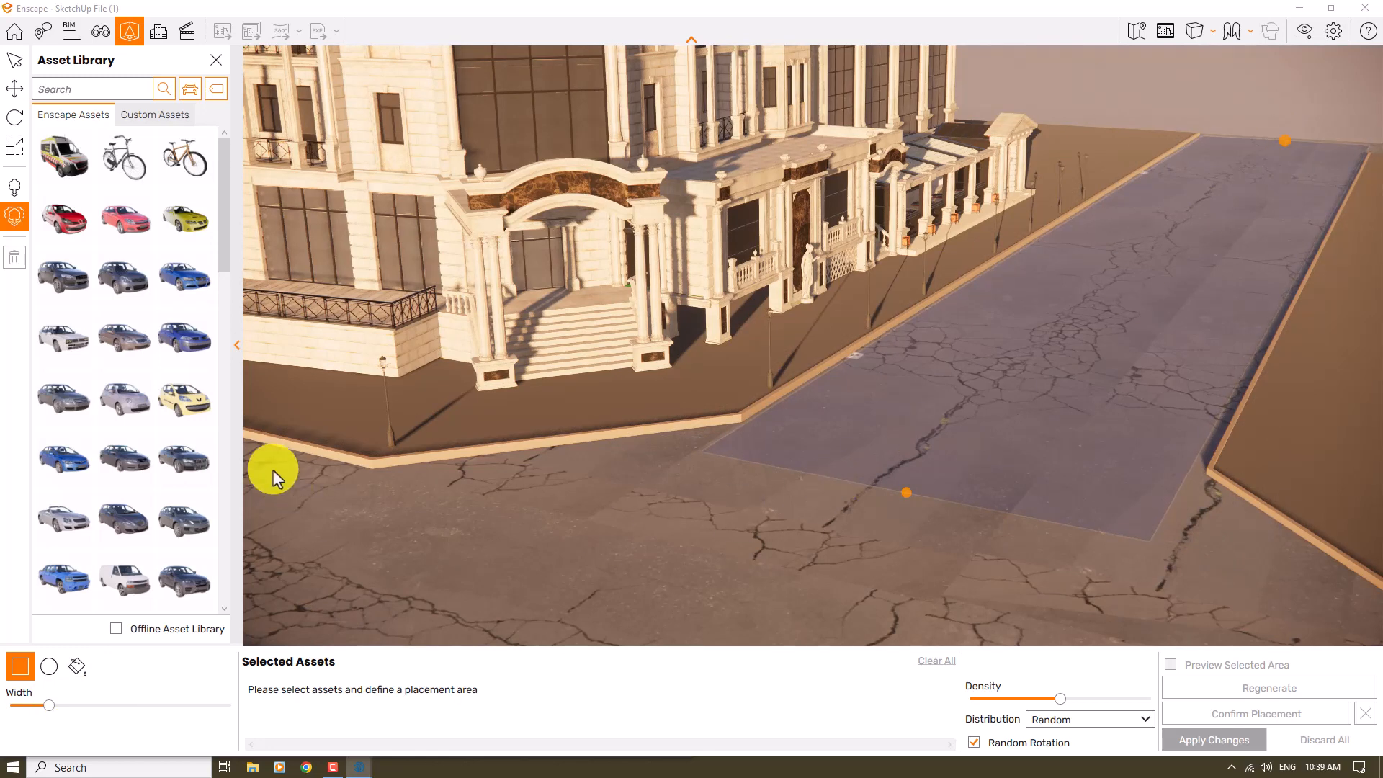
Try scattering Car 009 over the street area with the Uniform and Jitter distributions, and remove it from the selected assets
left_click(192, 350)
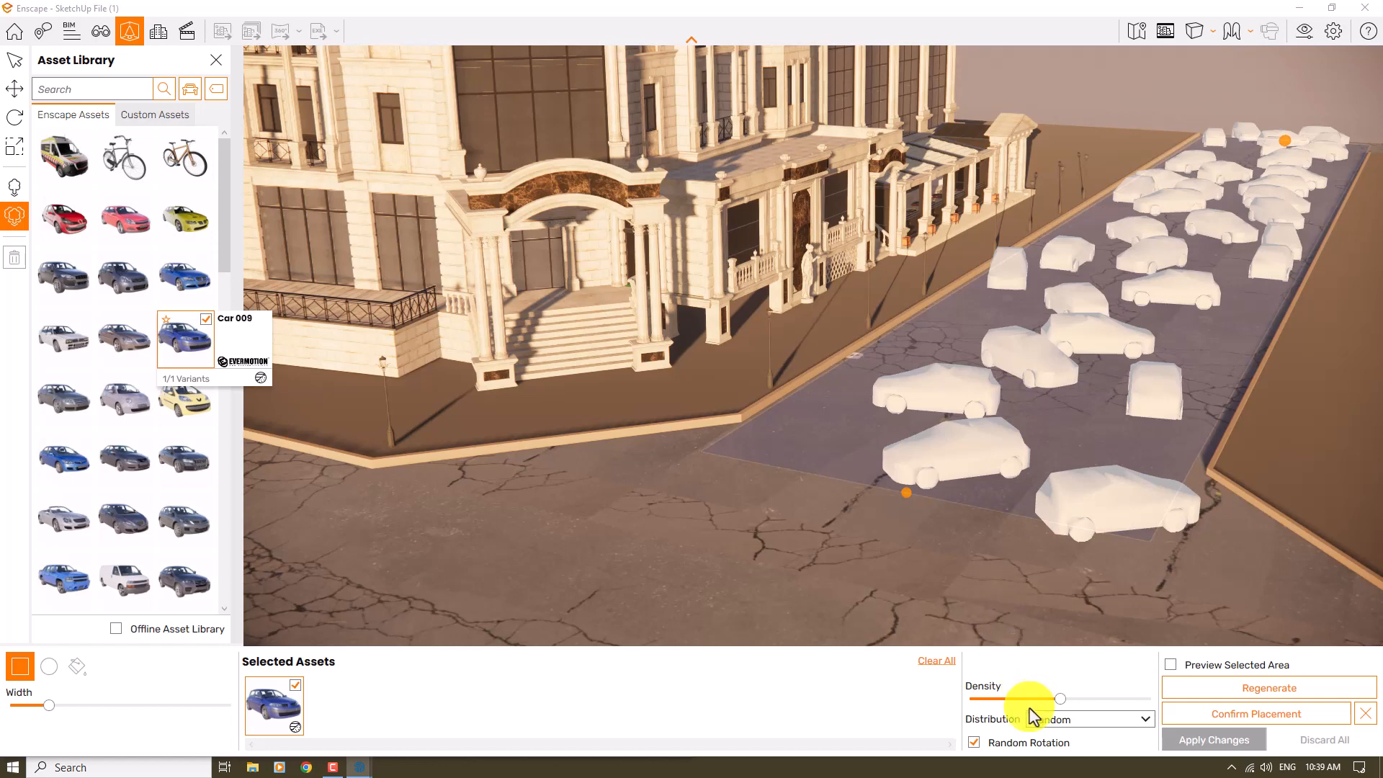
left_click(1091, 720)
left_click(1056, 760)
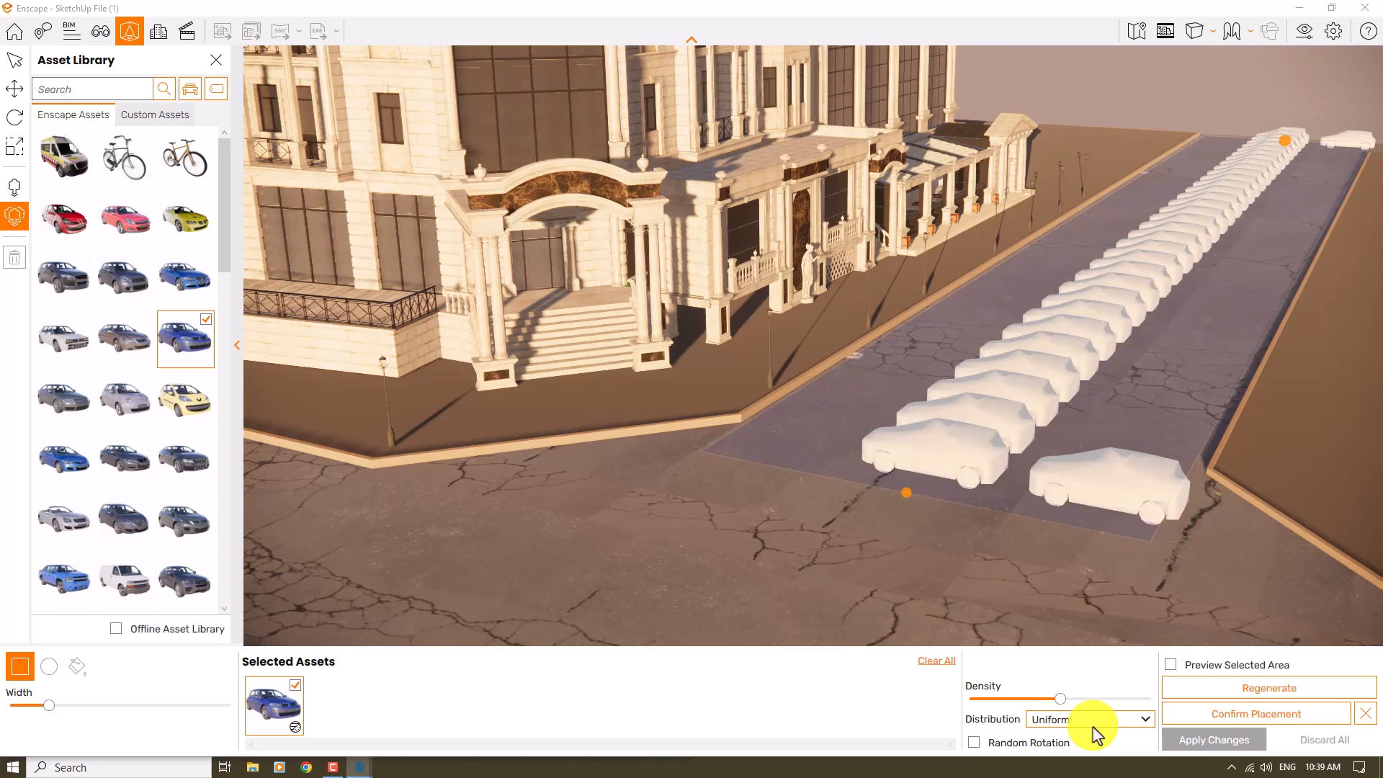
left_click(1073, 720)
left_click(1060, 737)
left_click(1073, 720)
left_click(1062, 743)
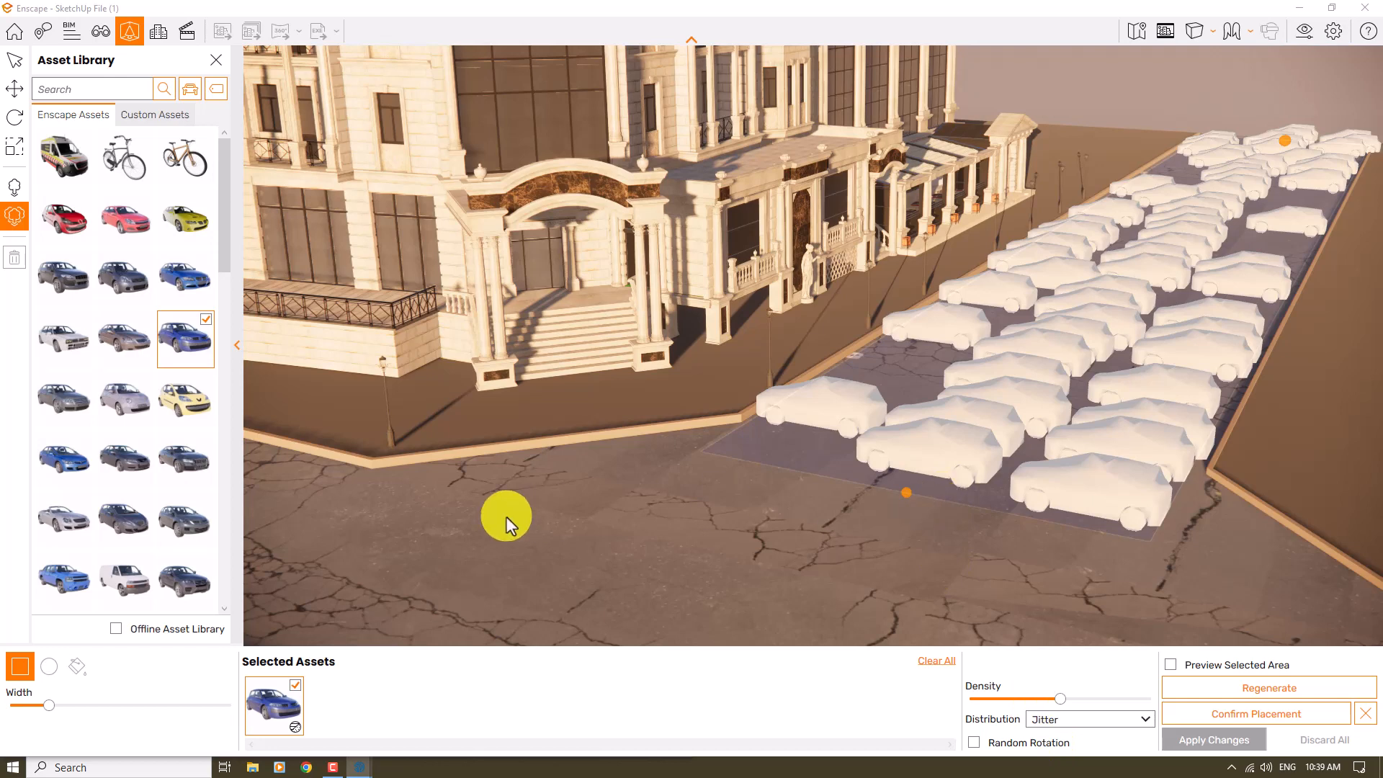
left_click(295, 688)
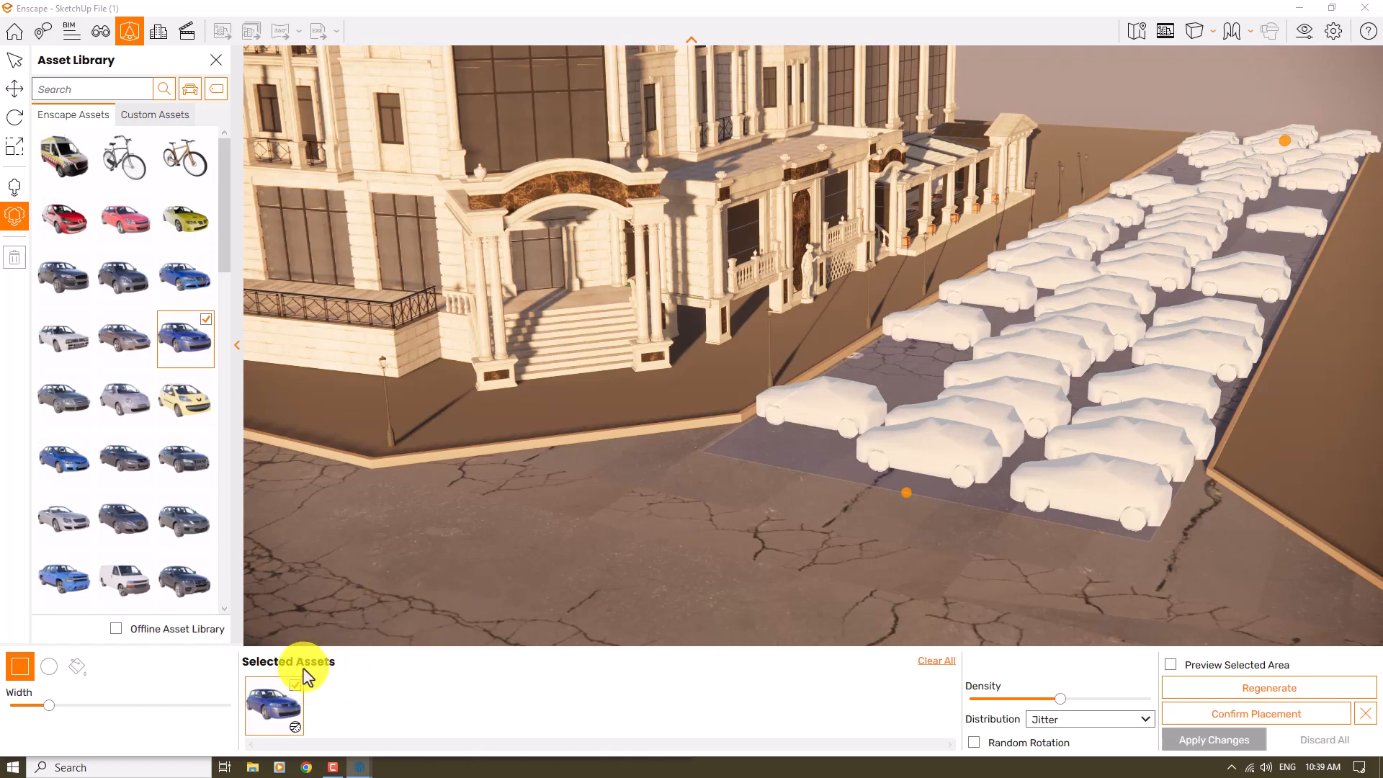
left_click(296, 690)
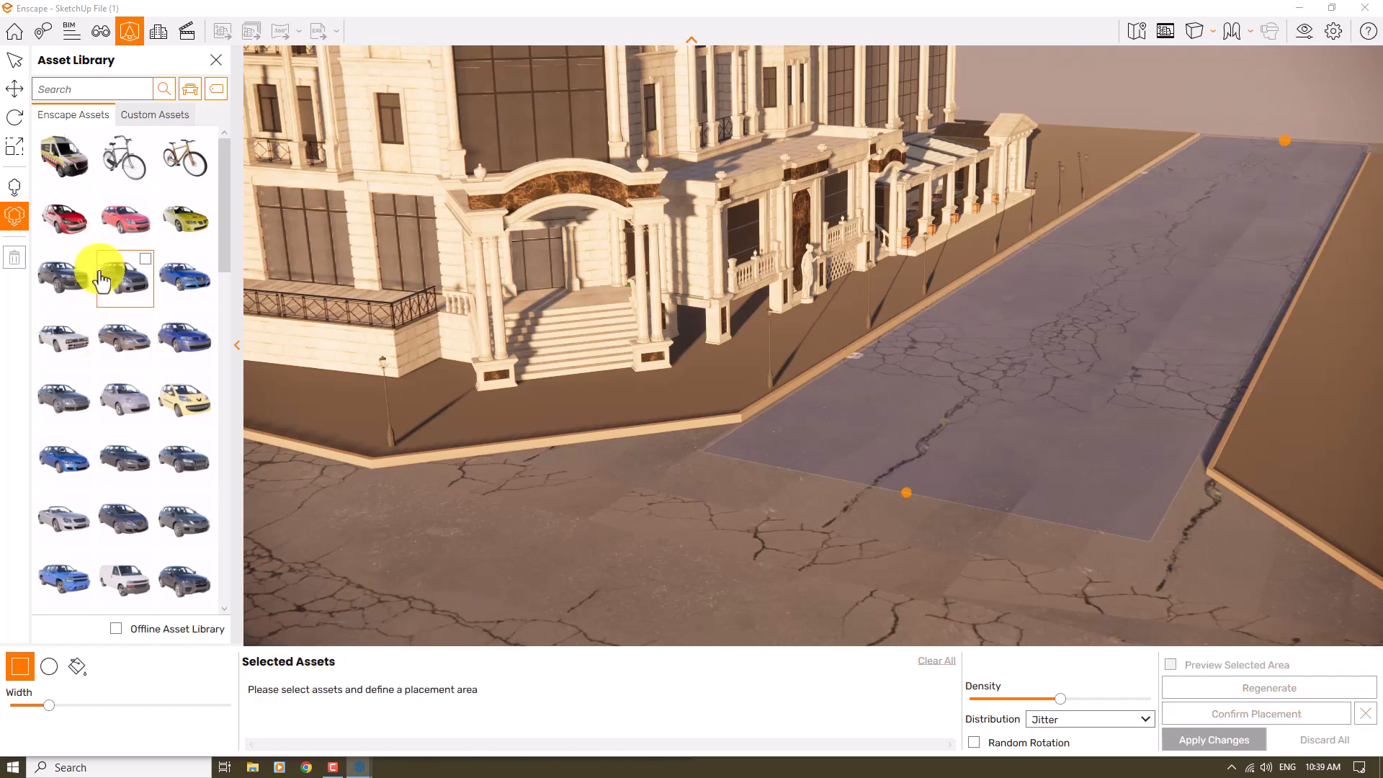
Place a single Car 002 on the street close to the building's curb and apply the change
left_click(14, 186)
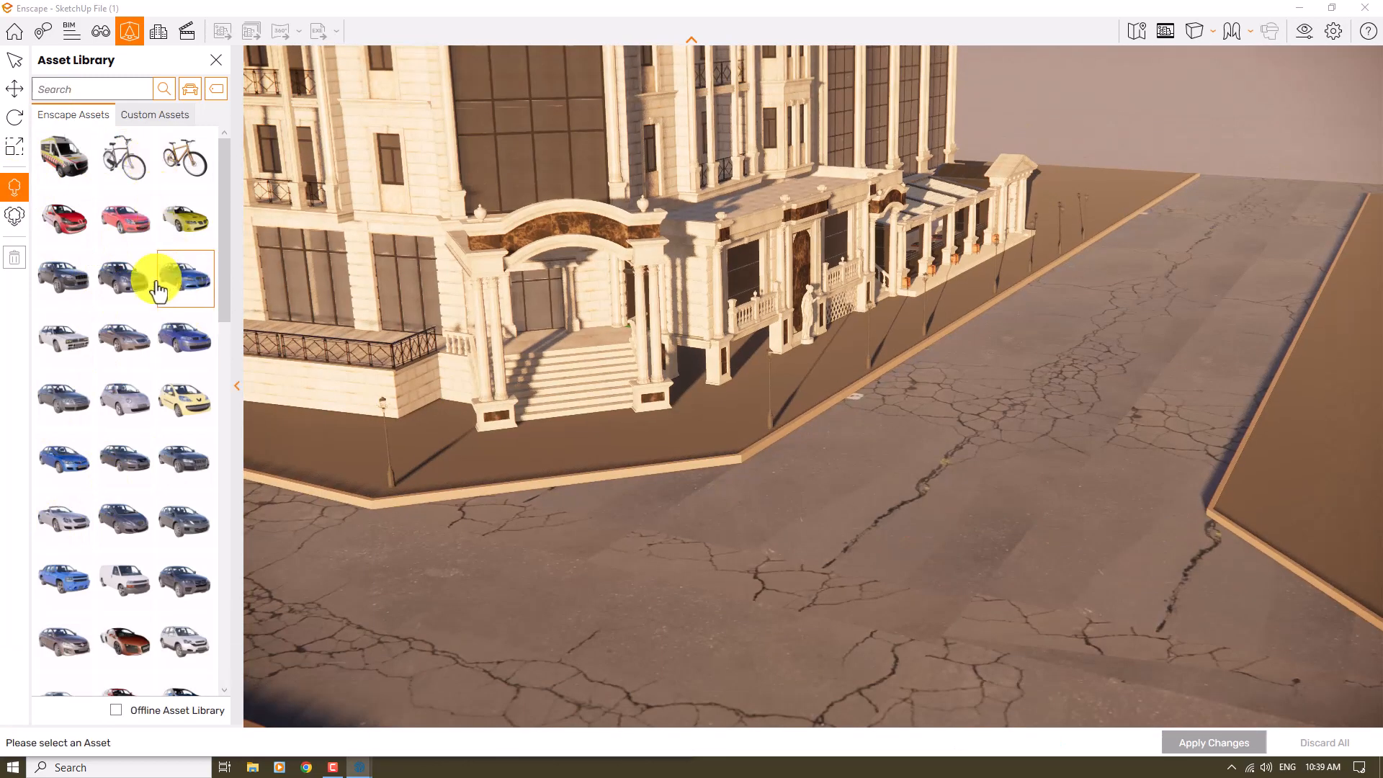
left_click(123, 224)
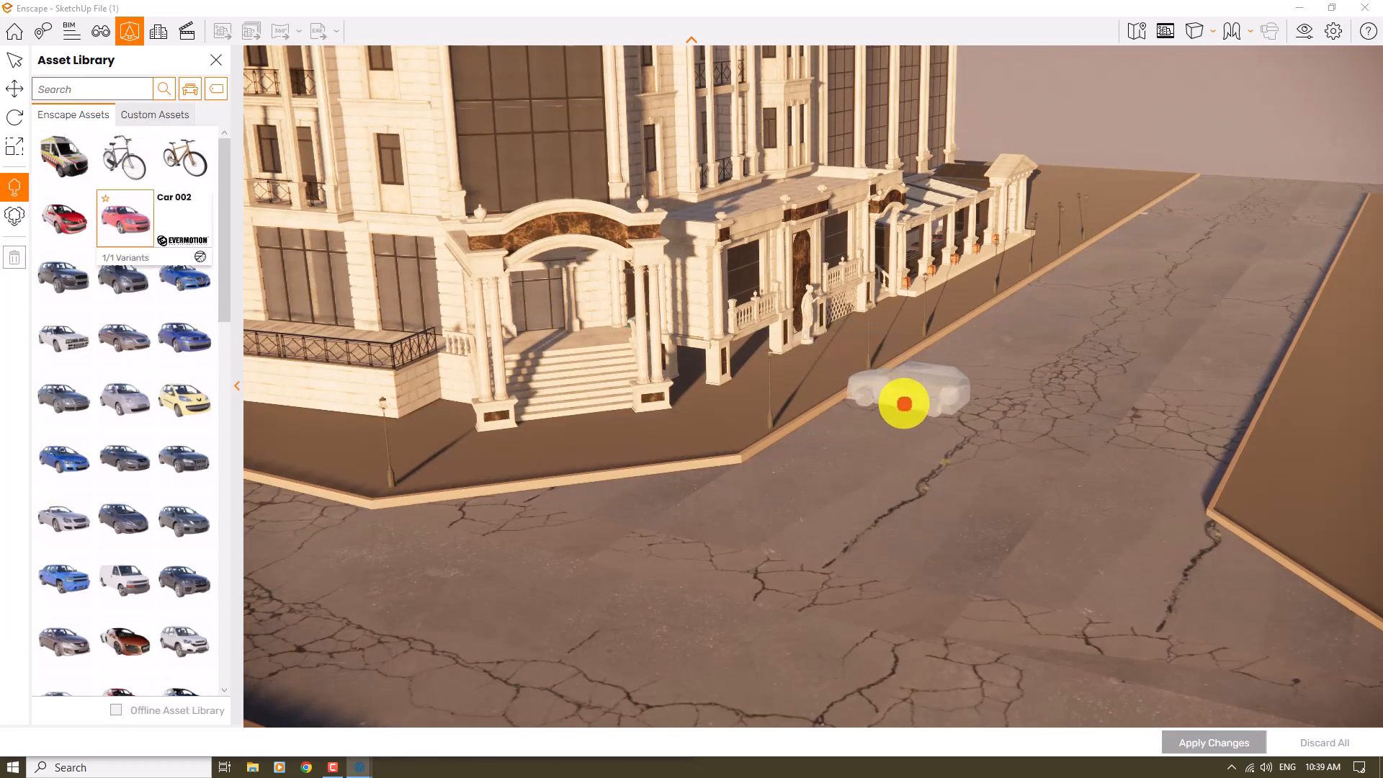
left_click(902, 403)
left_click(1195, 743)
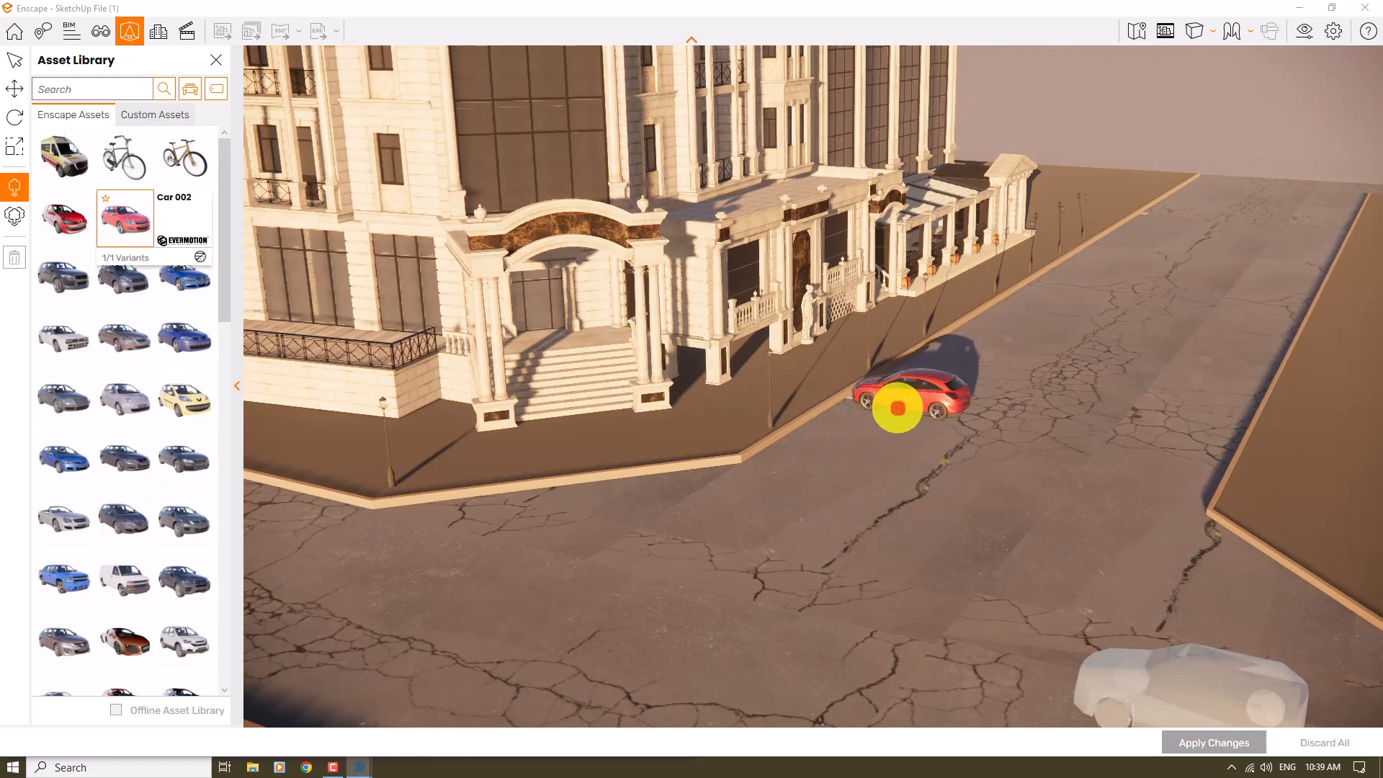
Select the placed red car and rotate it about 88.8° around Y so it lines up with the street
left_click(6, 63)
left_click(926, 395)
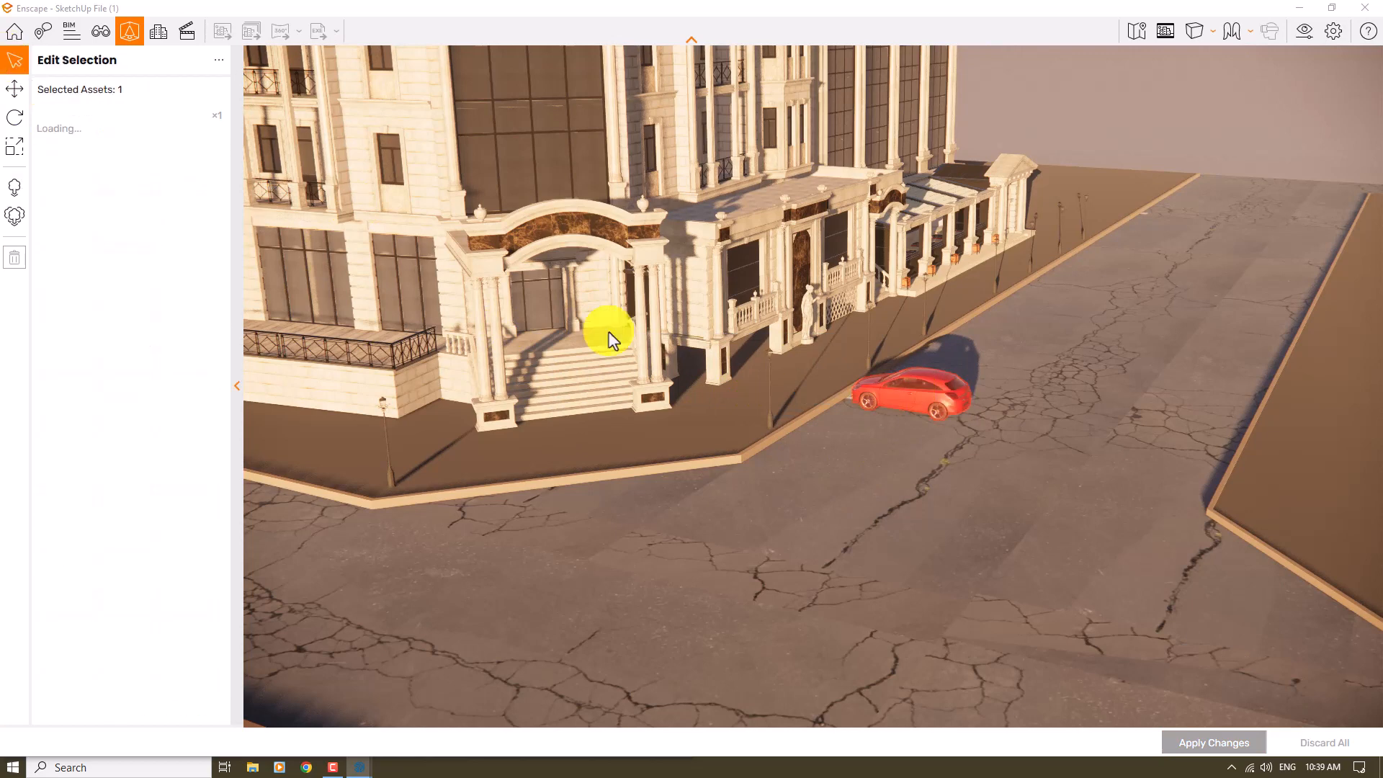
left_click(16, 117)
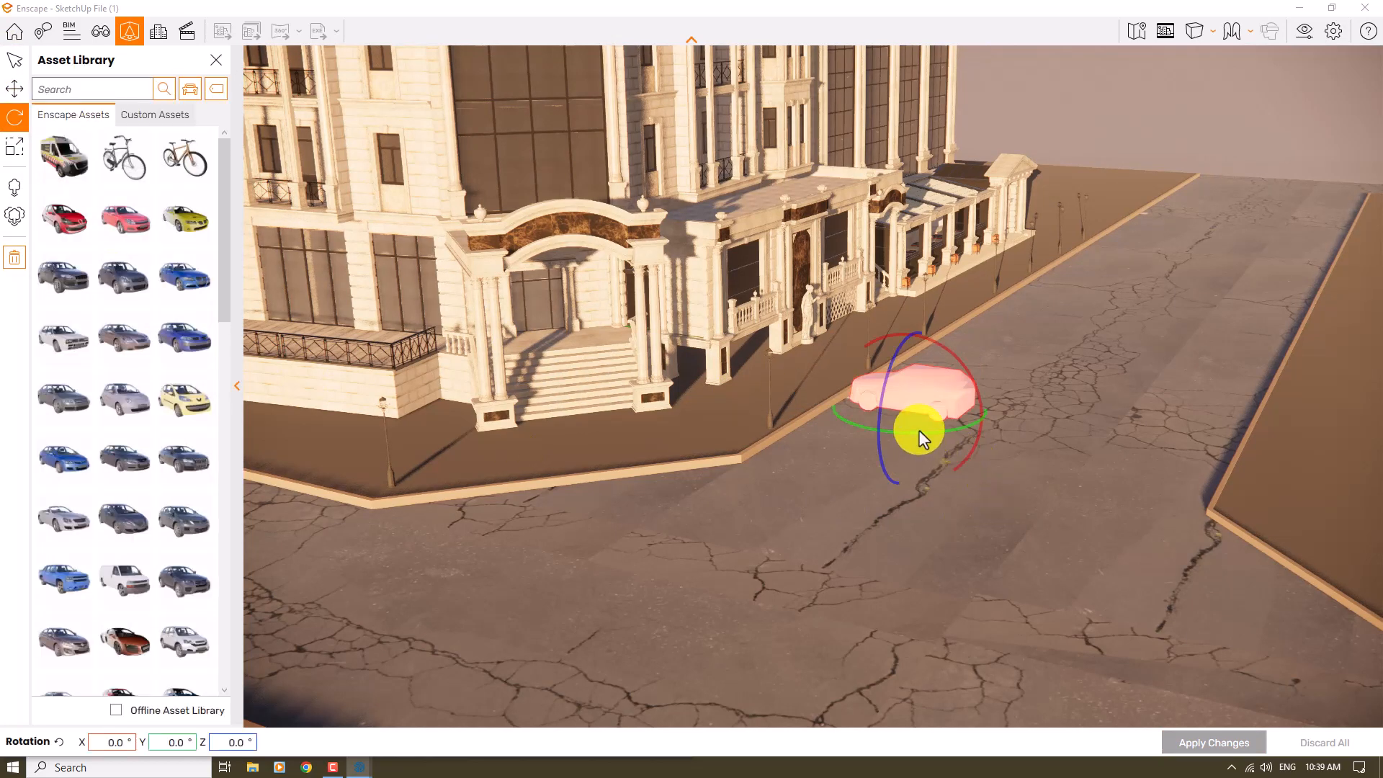
left_click_drag(917, 430, 904, 436)
right_click_drag(905, 437, 904, 436)
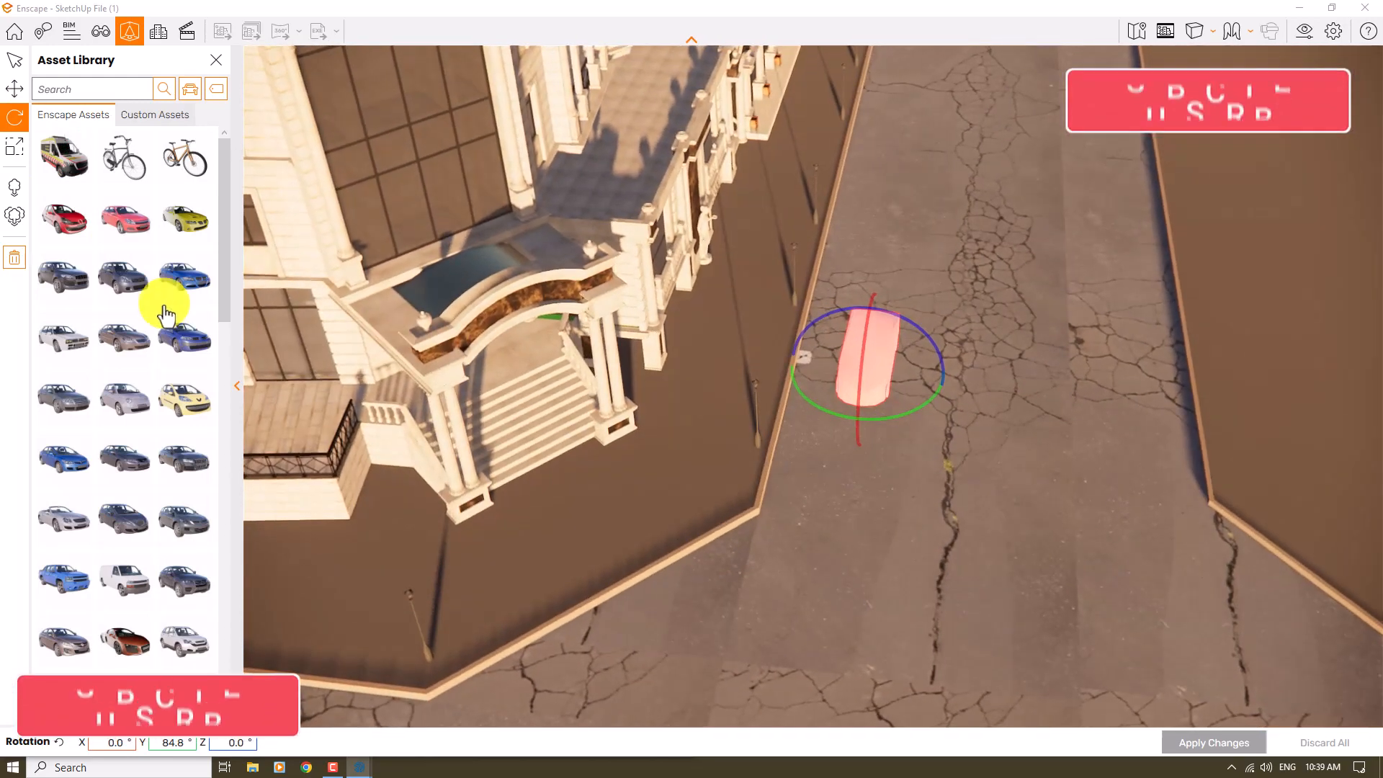
Move the car down the street to about X 29.444, Z 10.848, apply the change and close the Asset Library
left_click(14, 88)
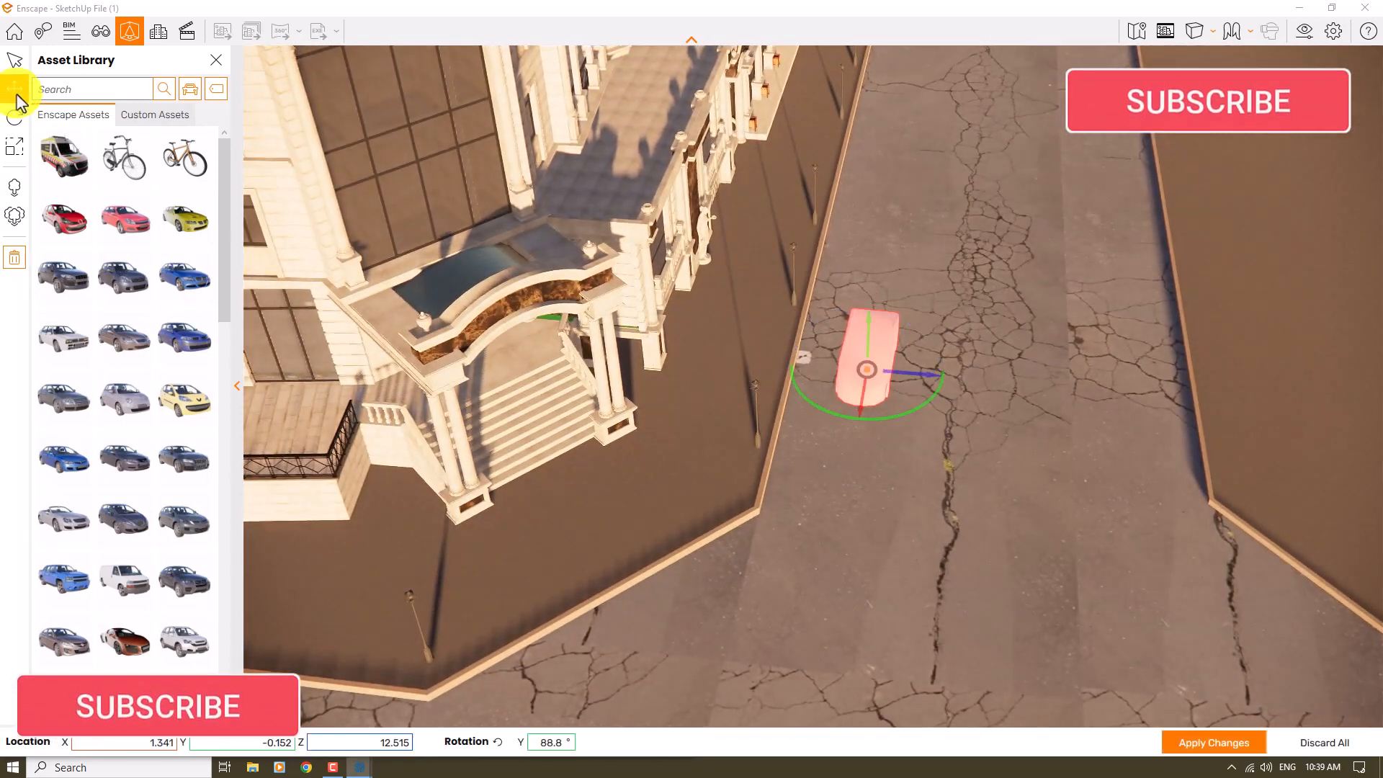
left_click(868, 377)
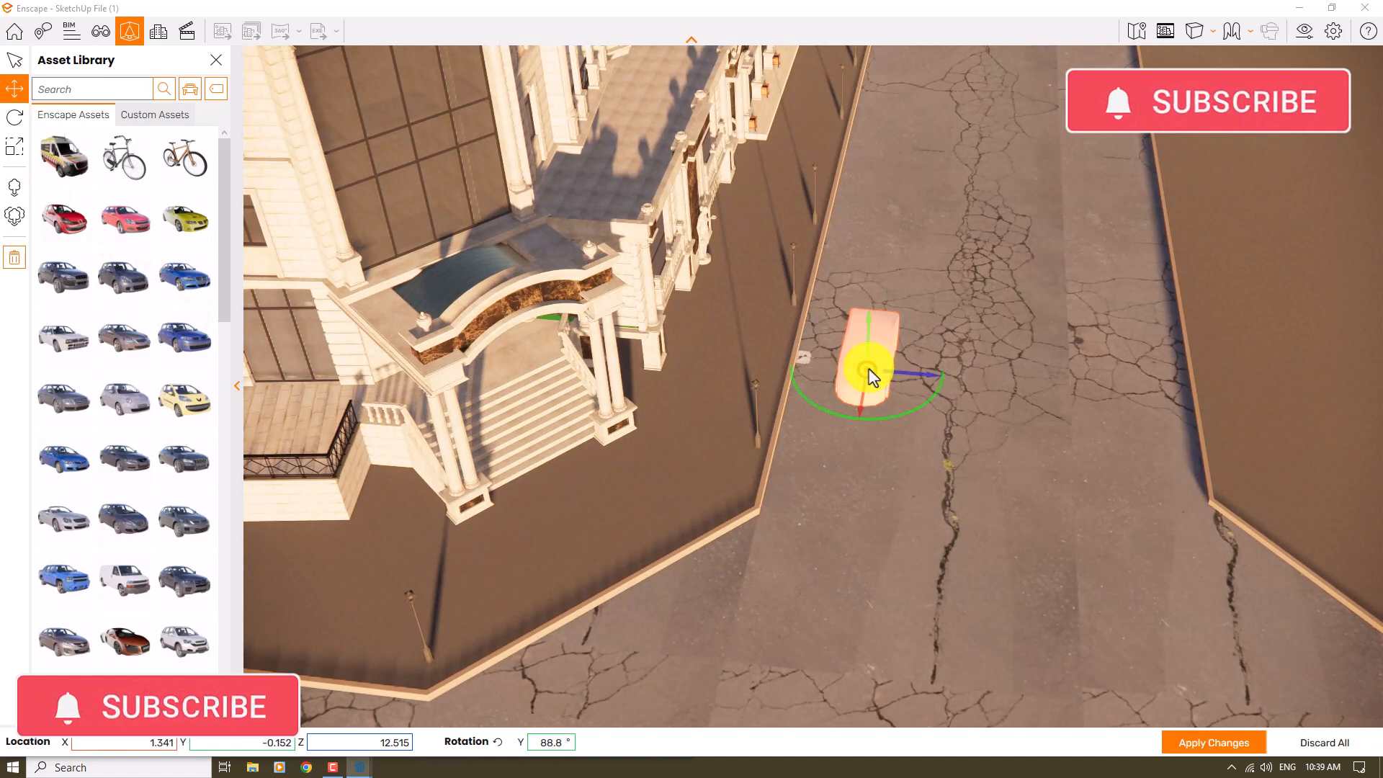
left_click_drag(867, 375, 895, 83)
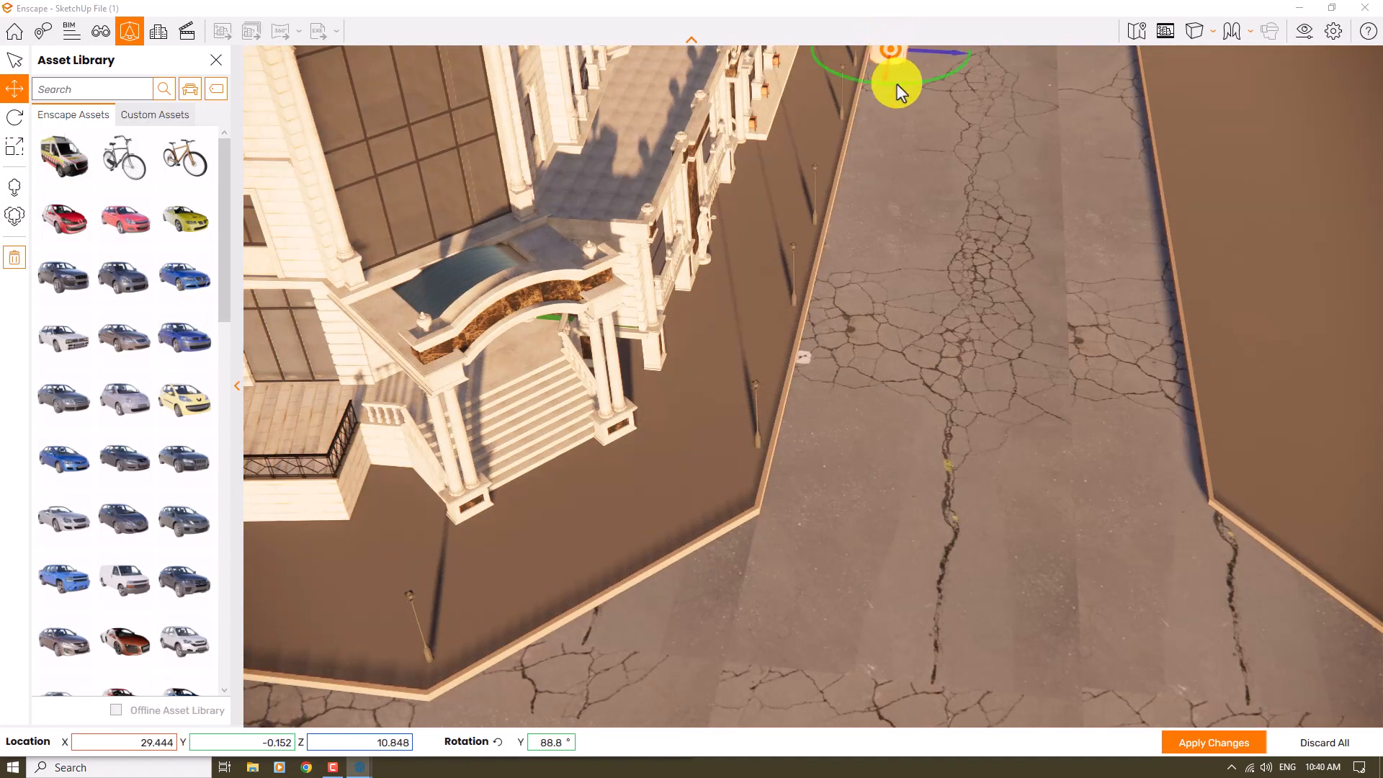
left_click(1198, 744)
right_click_drag(931, 555, 926, 549)
left_click(216, 60)
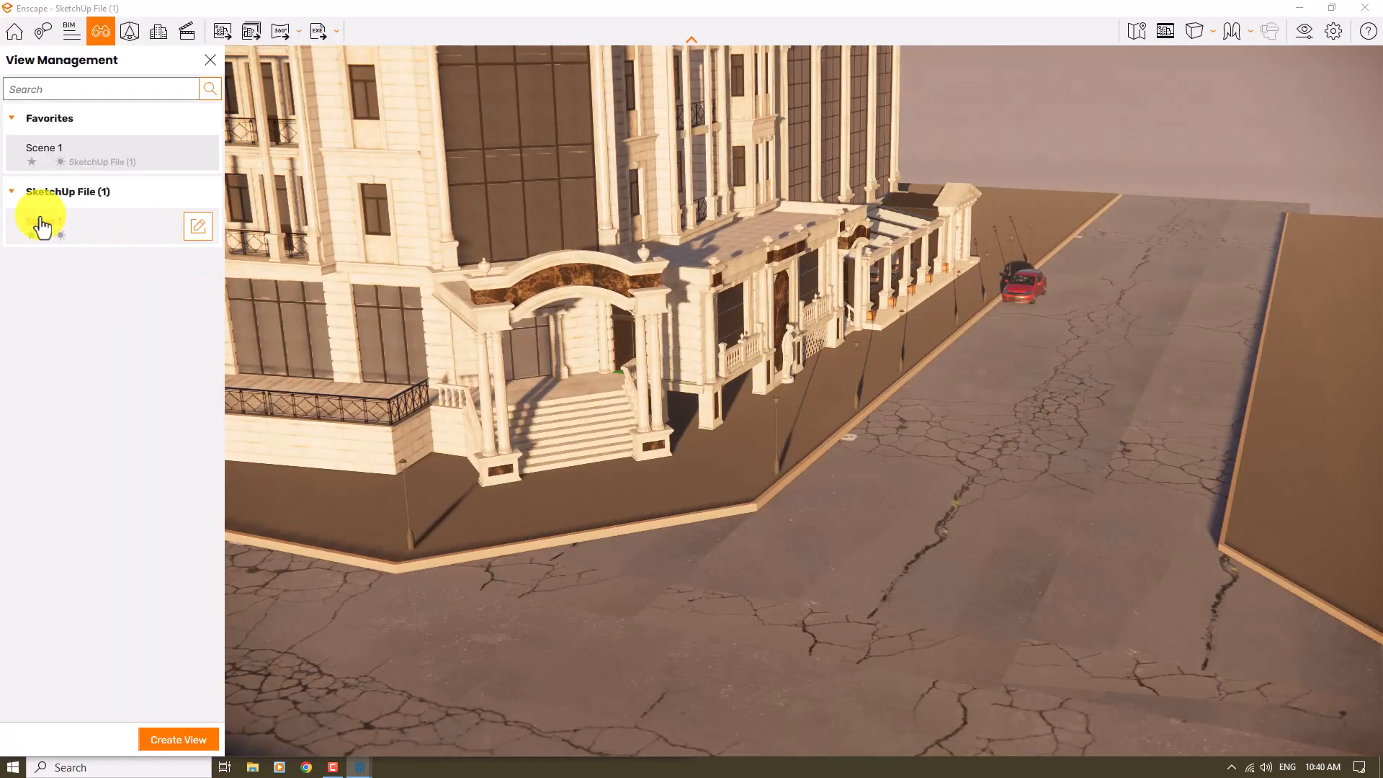
Restore the saved Scene 1 view and switch the camera projection to Two-Point
left_click(41, 227)
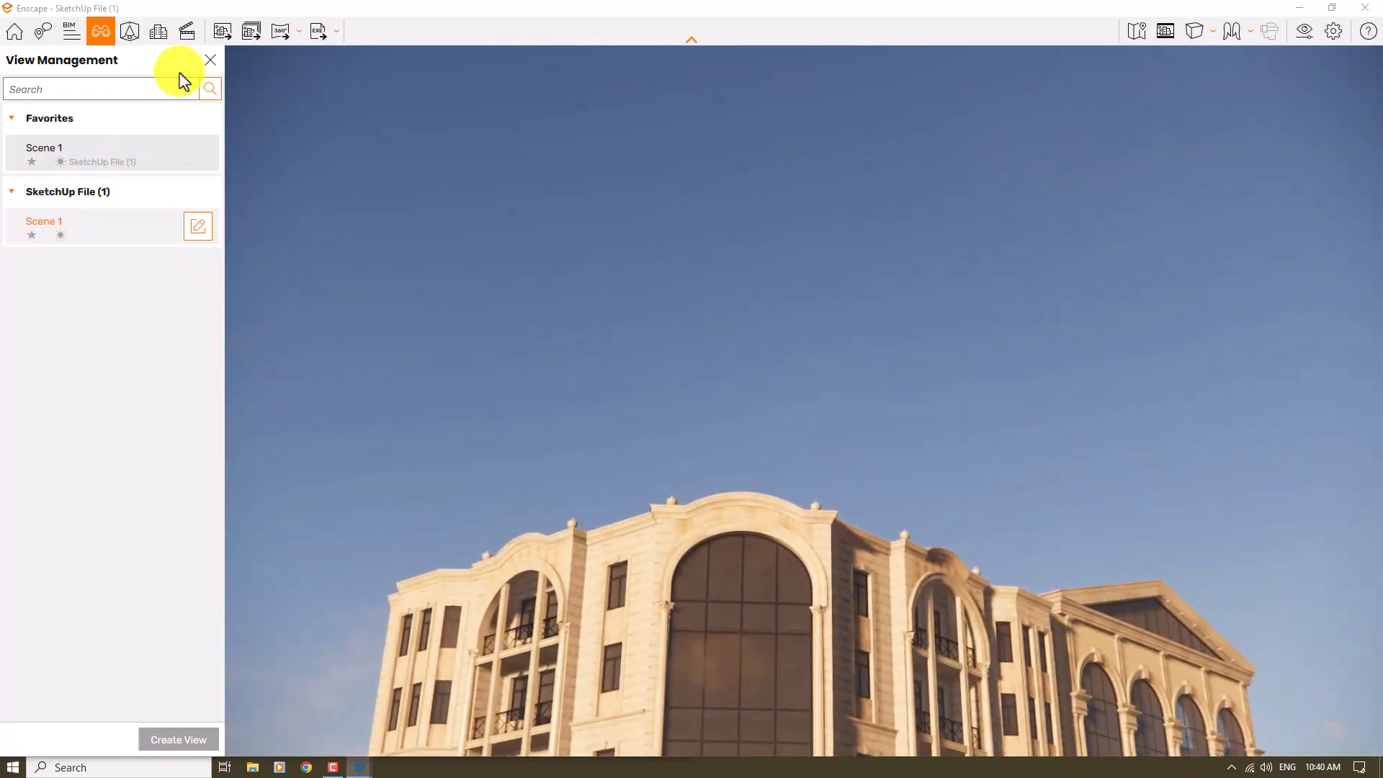
left_click(212, 68)
left_click(1198, 32)
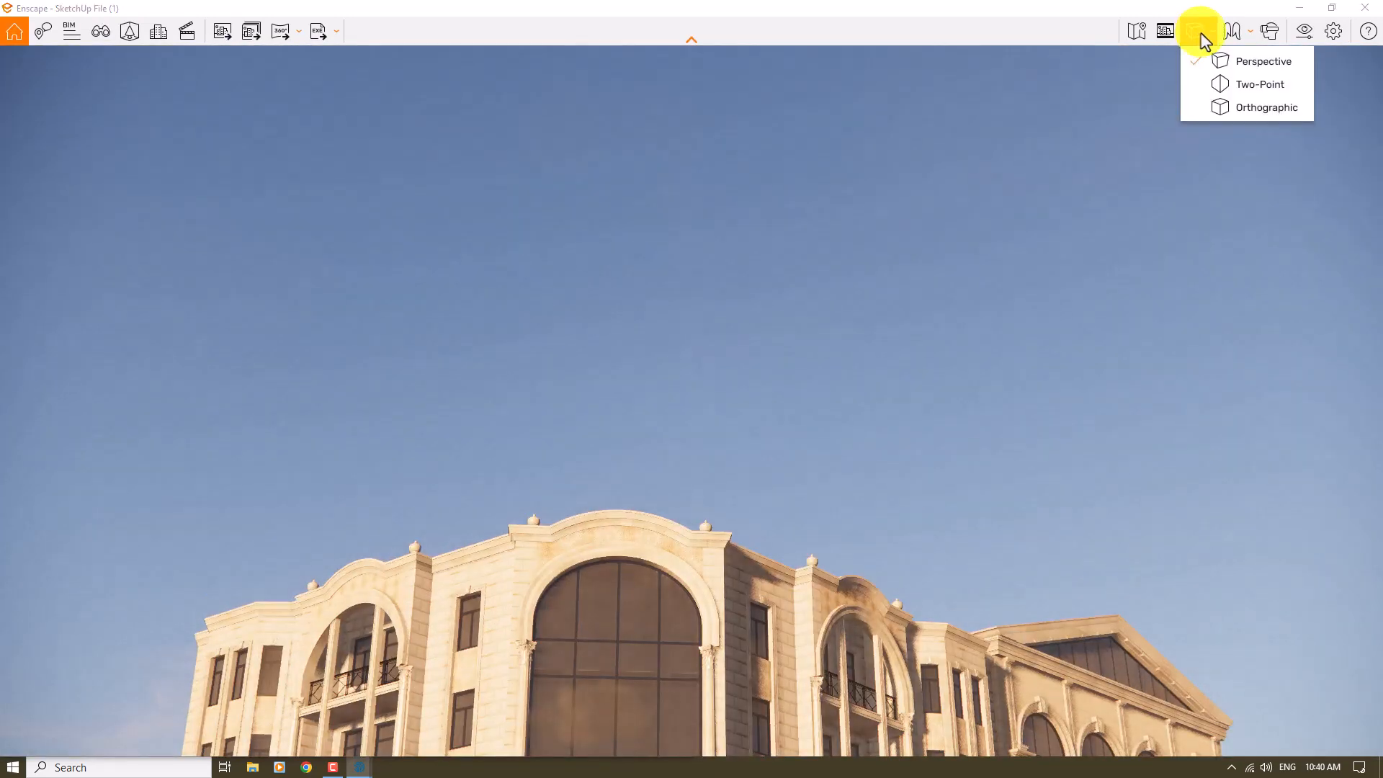
left_click(1229, 83)
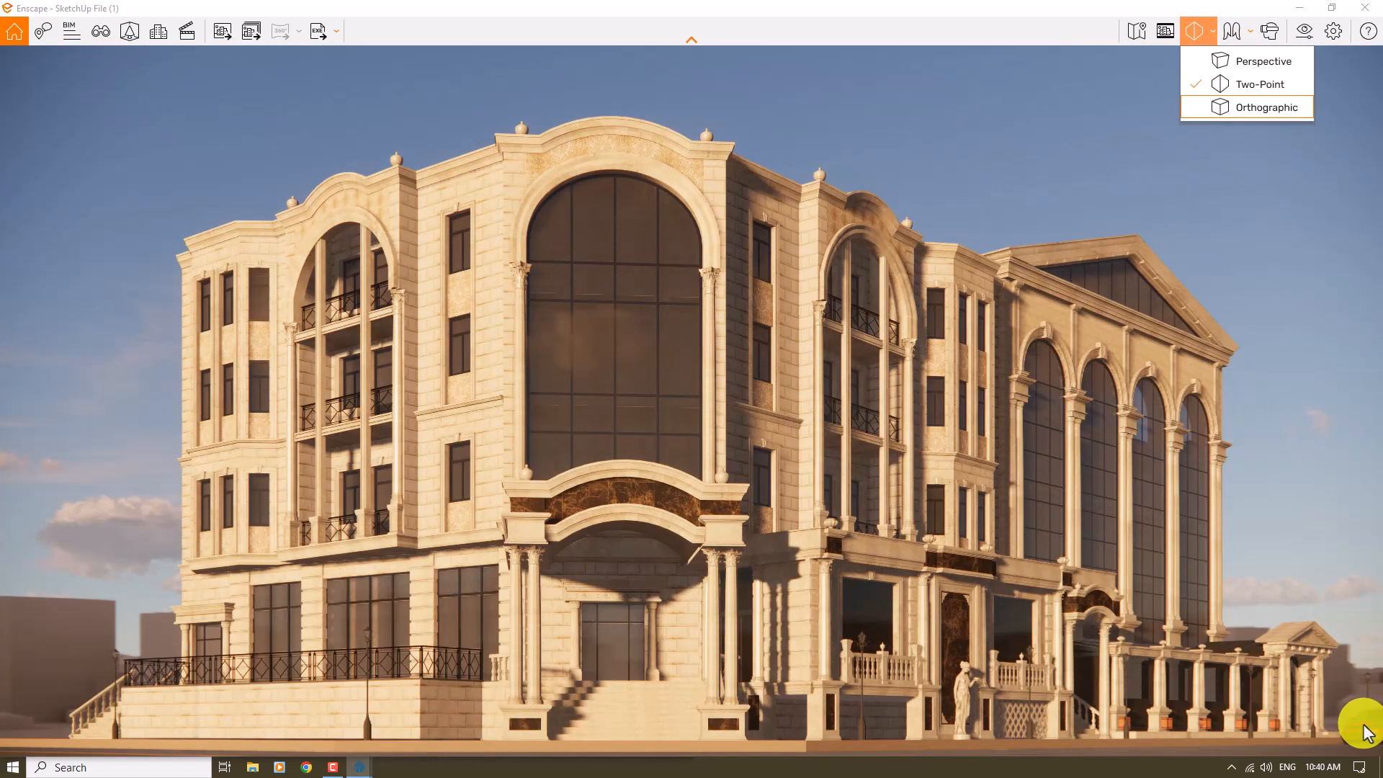
left_click(834, 315)
Set the camera's horizontal field of view to 51° in the visual settings and close them
left_click(1307, 31)
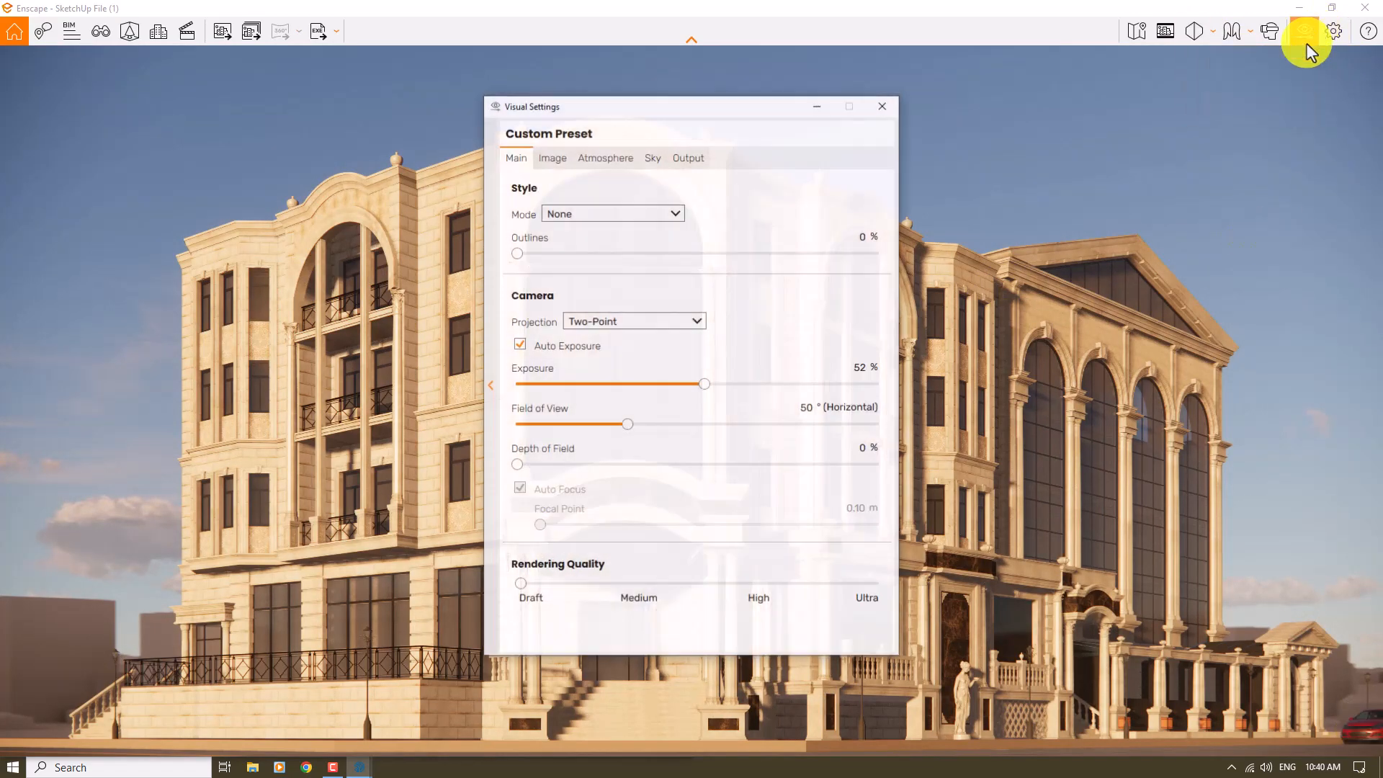
left_click_drag(582, 425, 641, 430)
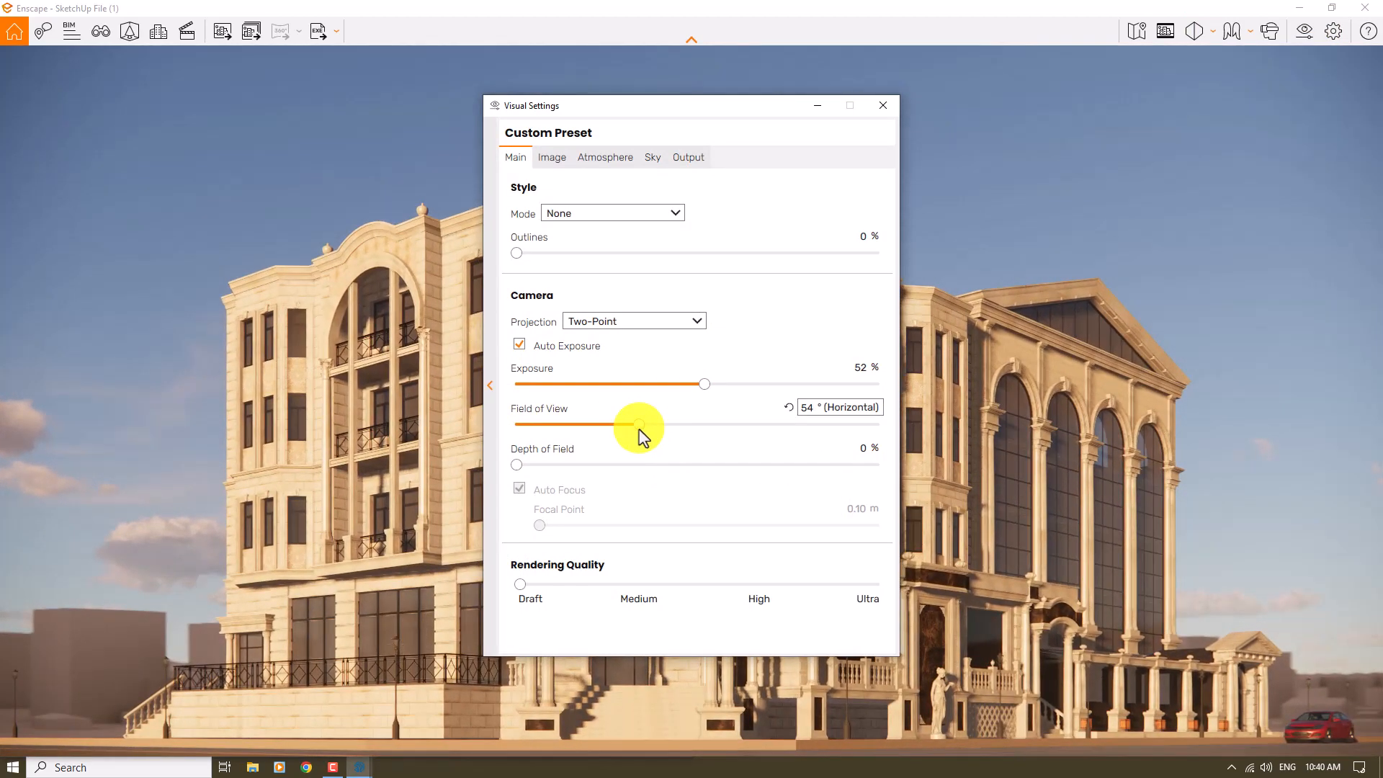
left_click(792, 415)
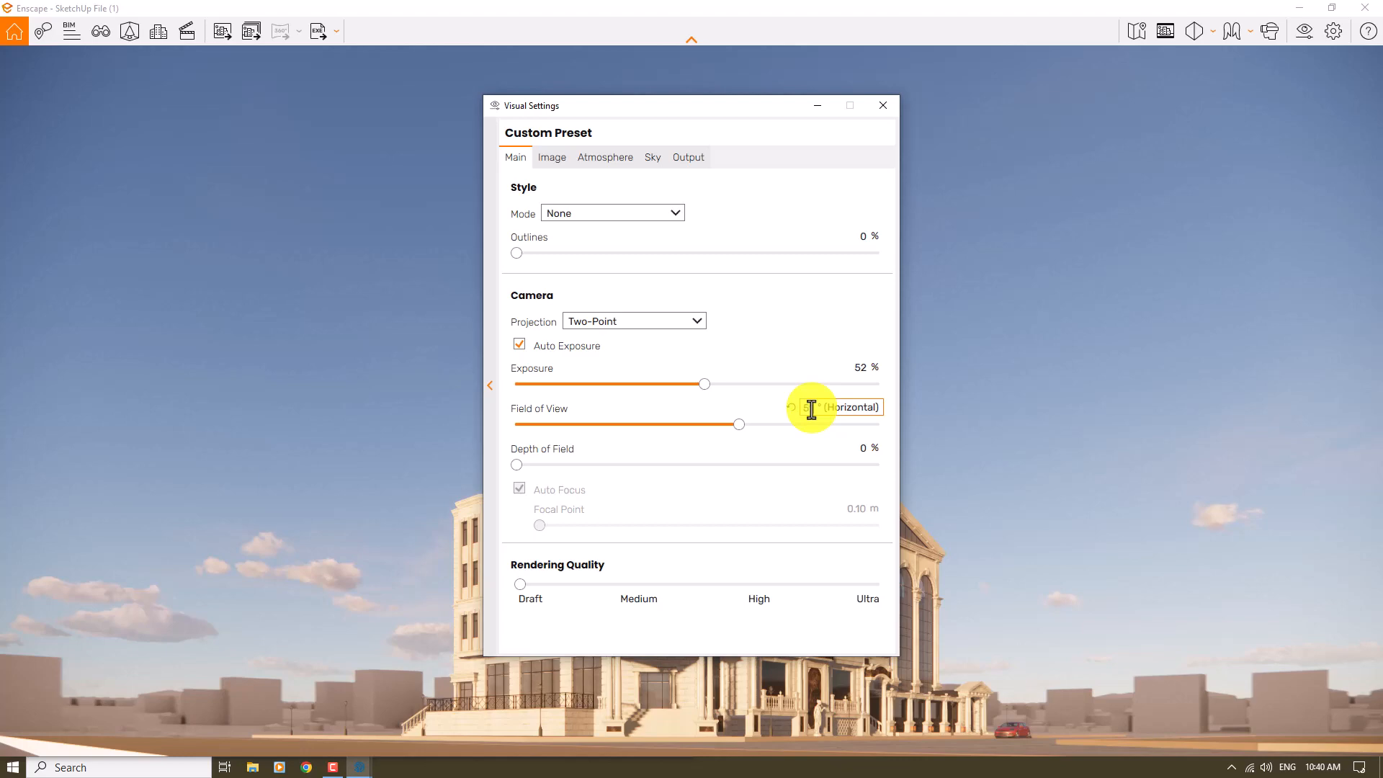
key("Return")
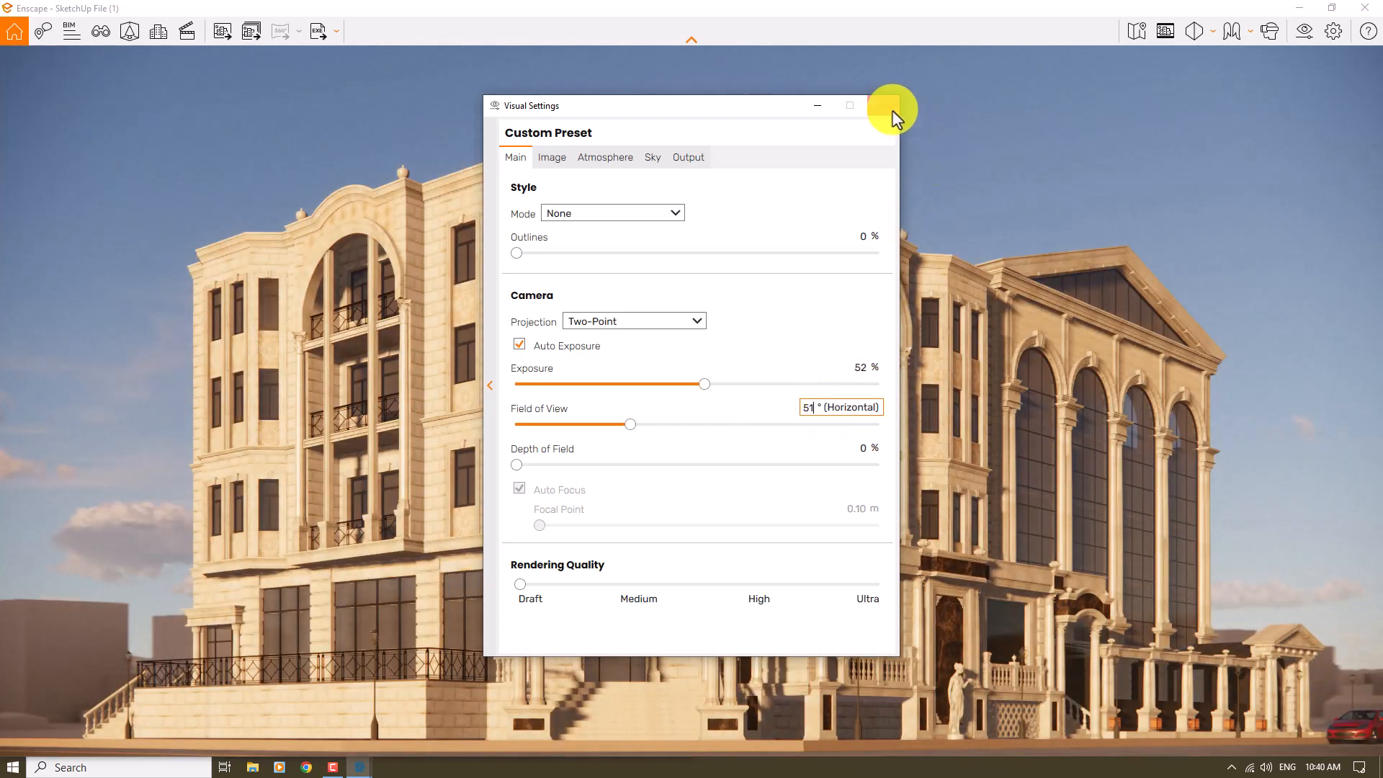
left_click(892, 109)
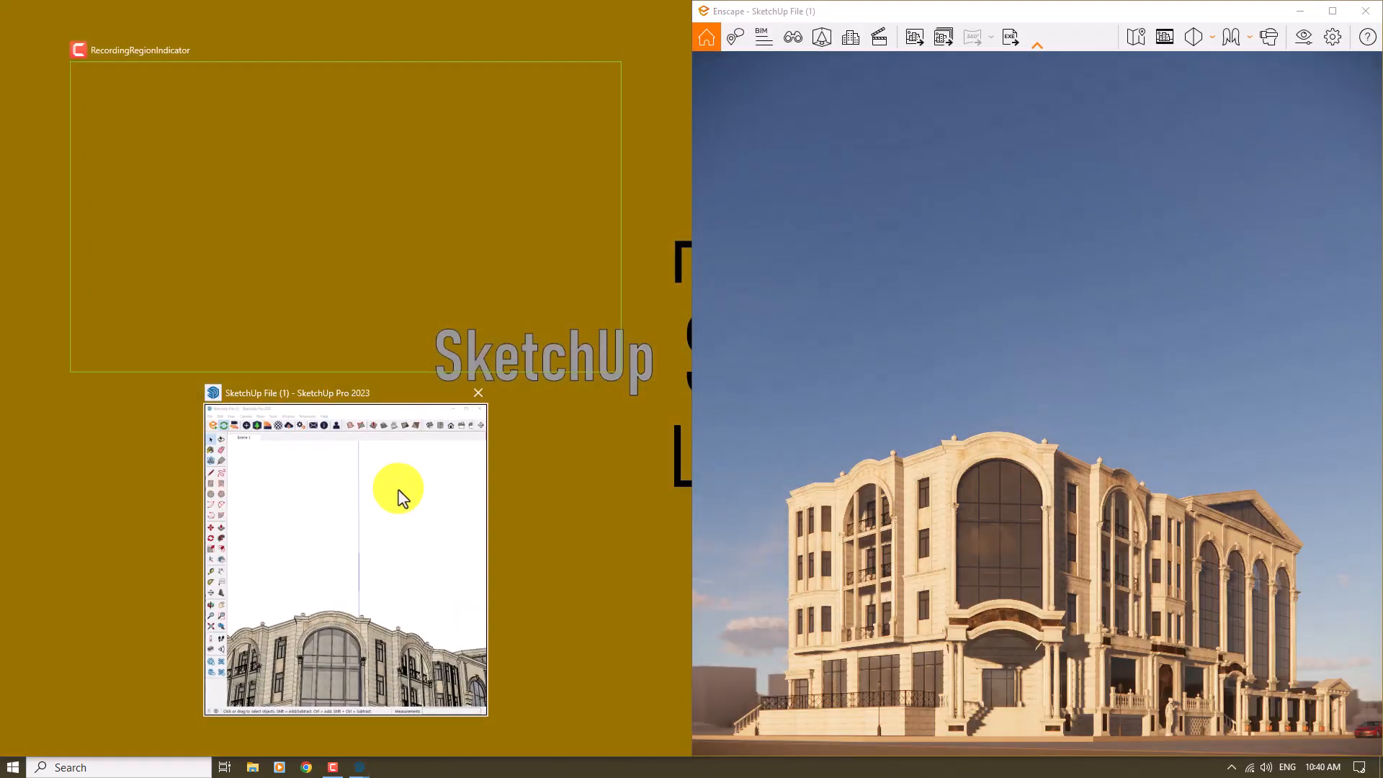
Tile the SketchUp window beside the Enscape window and orbit the model to see the building from above
left_click(401, 497)
mouse_move(370, 380)
middle_mouse_down()
mouse_move(408, 396)
mouse_move(380, 360)
middle_mouse_up()
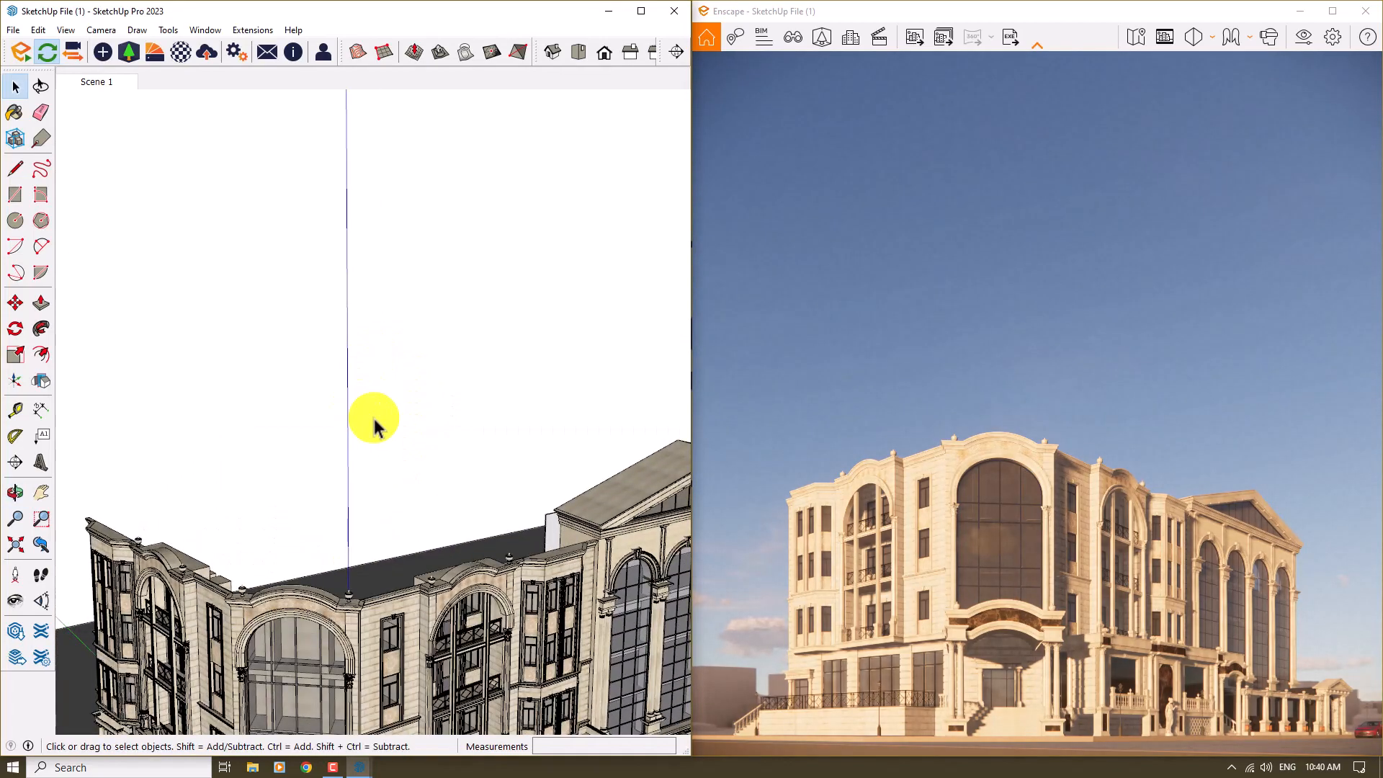
Select the car parked in front of the arcade and move it along the curb in steps of 982, 748 and 1214 mm
scroll(382, 426, "down", 5)
mouse_move(525, 531)
middle_mouse_down("shift")
mouse_move(364, 399)
mouse_move(446, 508)
middle_mouse_up("shift")
scroll(446, 509, "up", 1)
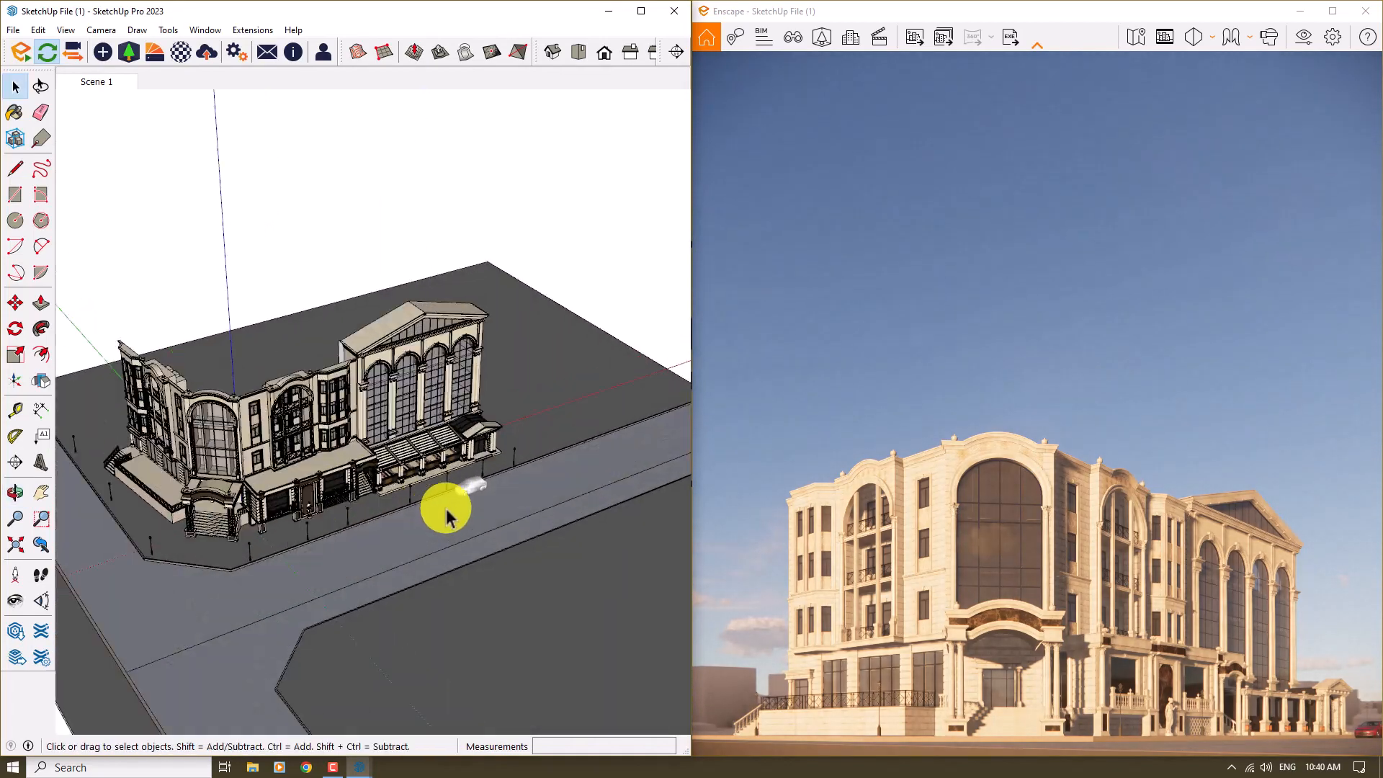
scroll(446, 517, "up", 5)
left_click(550, 425)
middle_click_drag(550, 426, 324, 423)
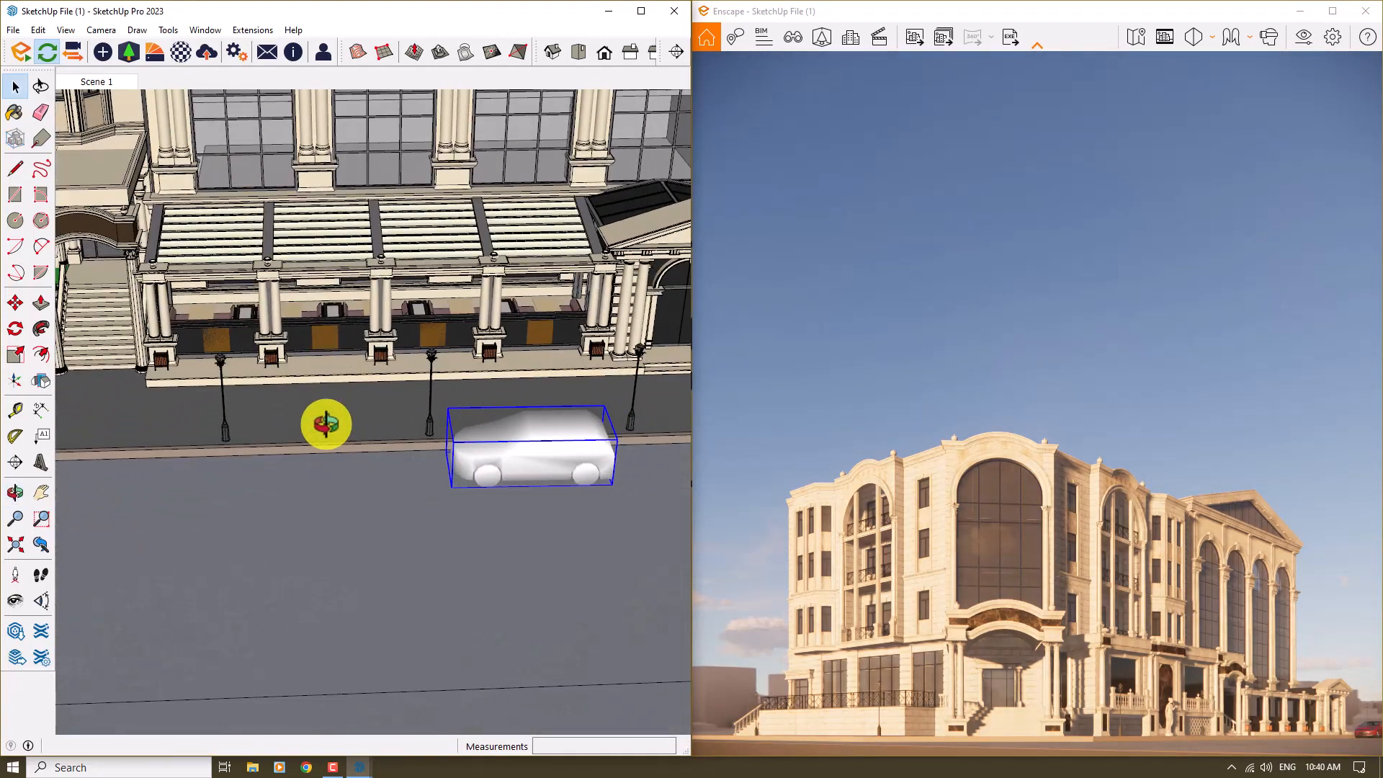
left_click(14, 306)
left_click(494, 528)
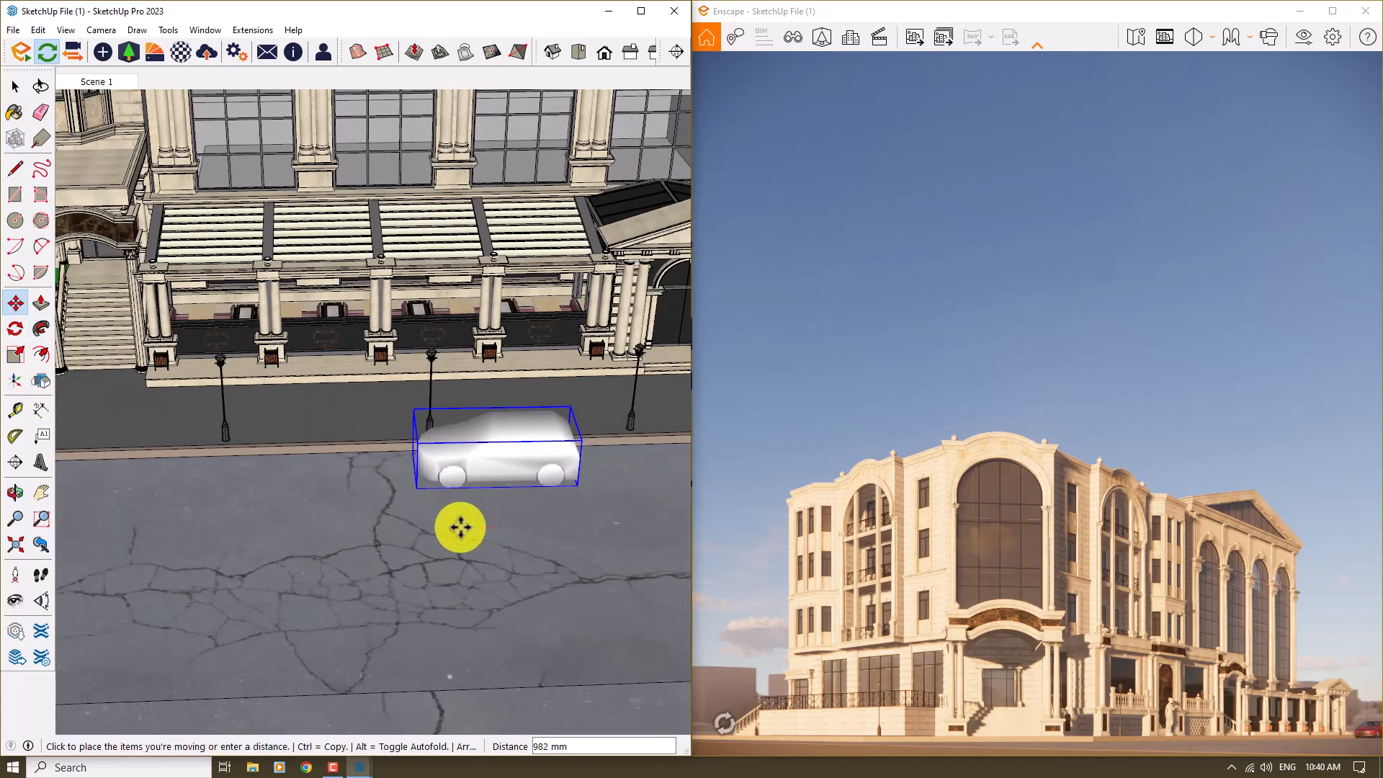
left_click(461, 527)
left_click(460, 527)
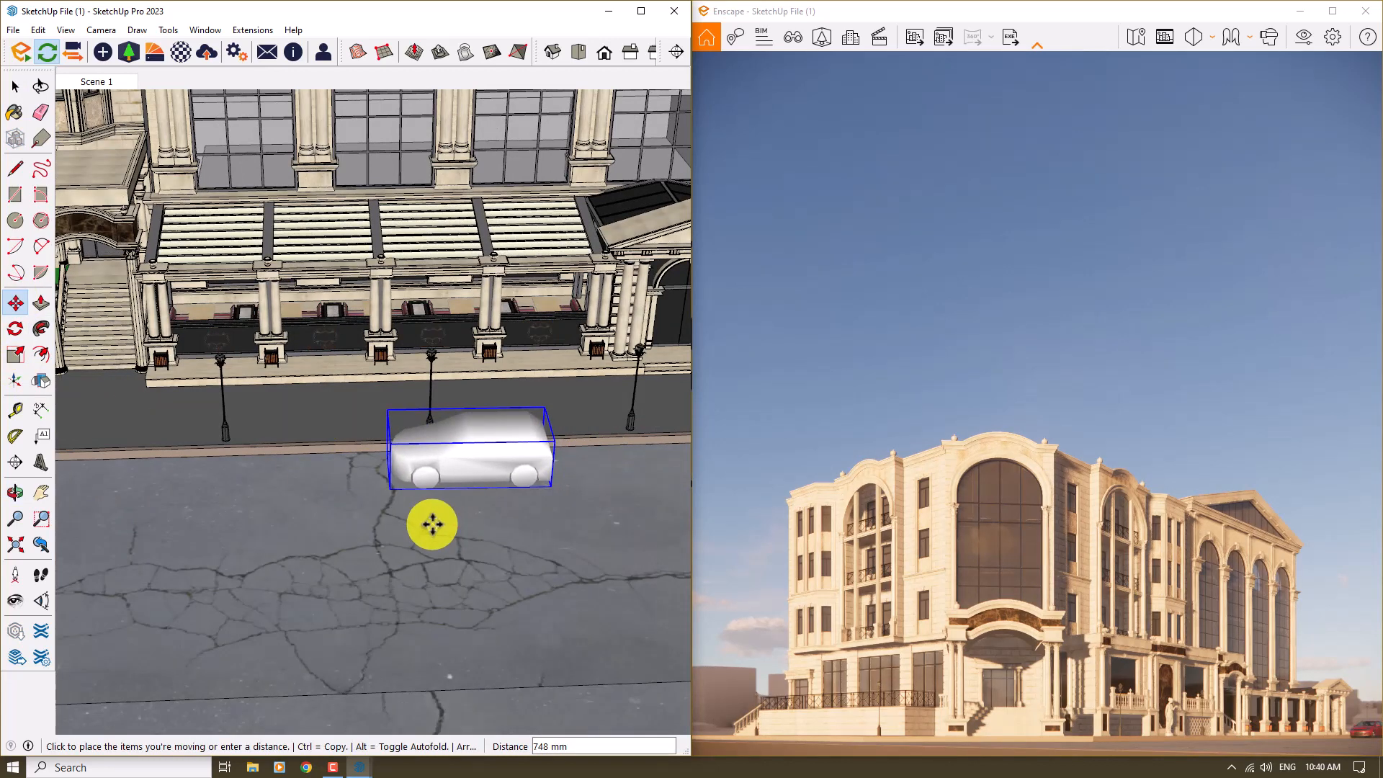
left_click(432, 524)
left_click(432, 525)
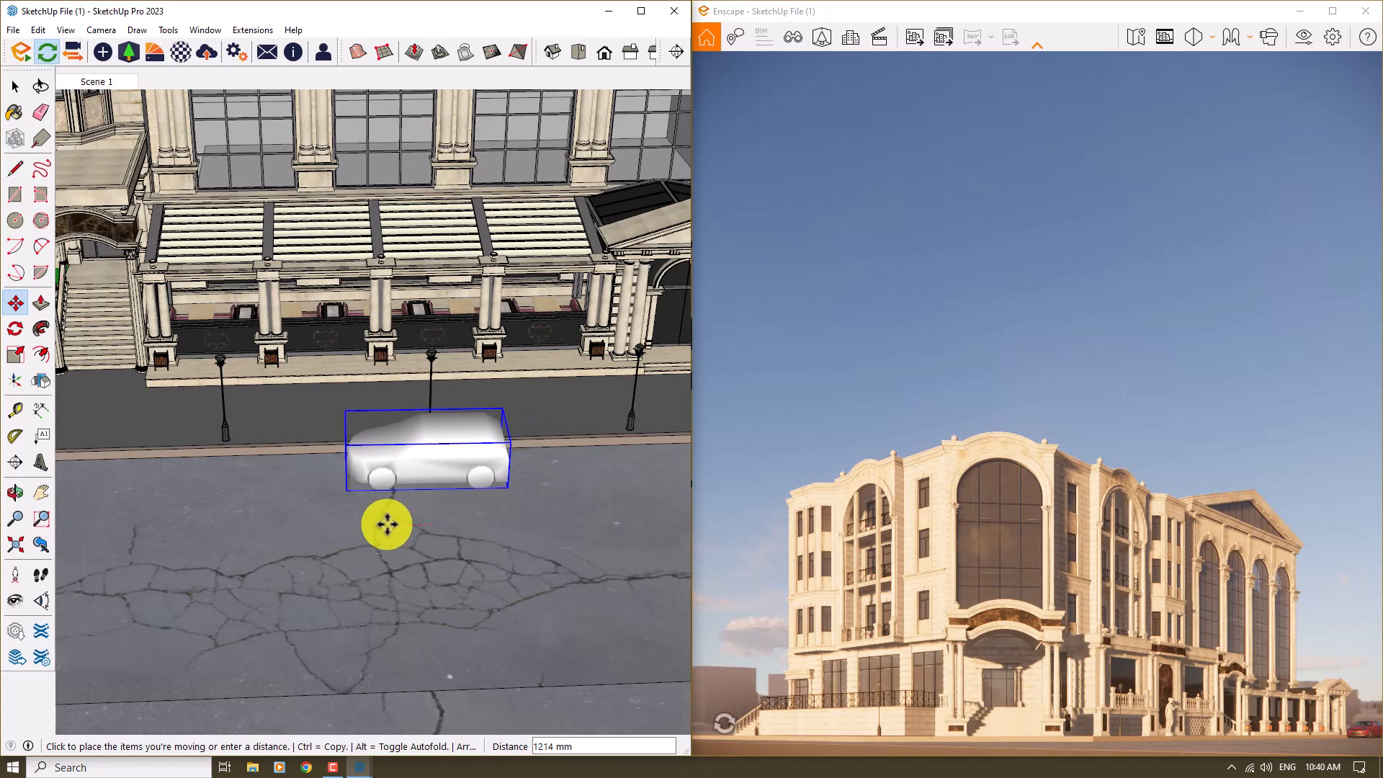
left_click(387, 523)
Copy the car 4654 mm along the street so the duplicate stands directly behind it
left_click(387, 523)
key("ctrl")
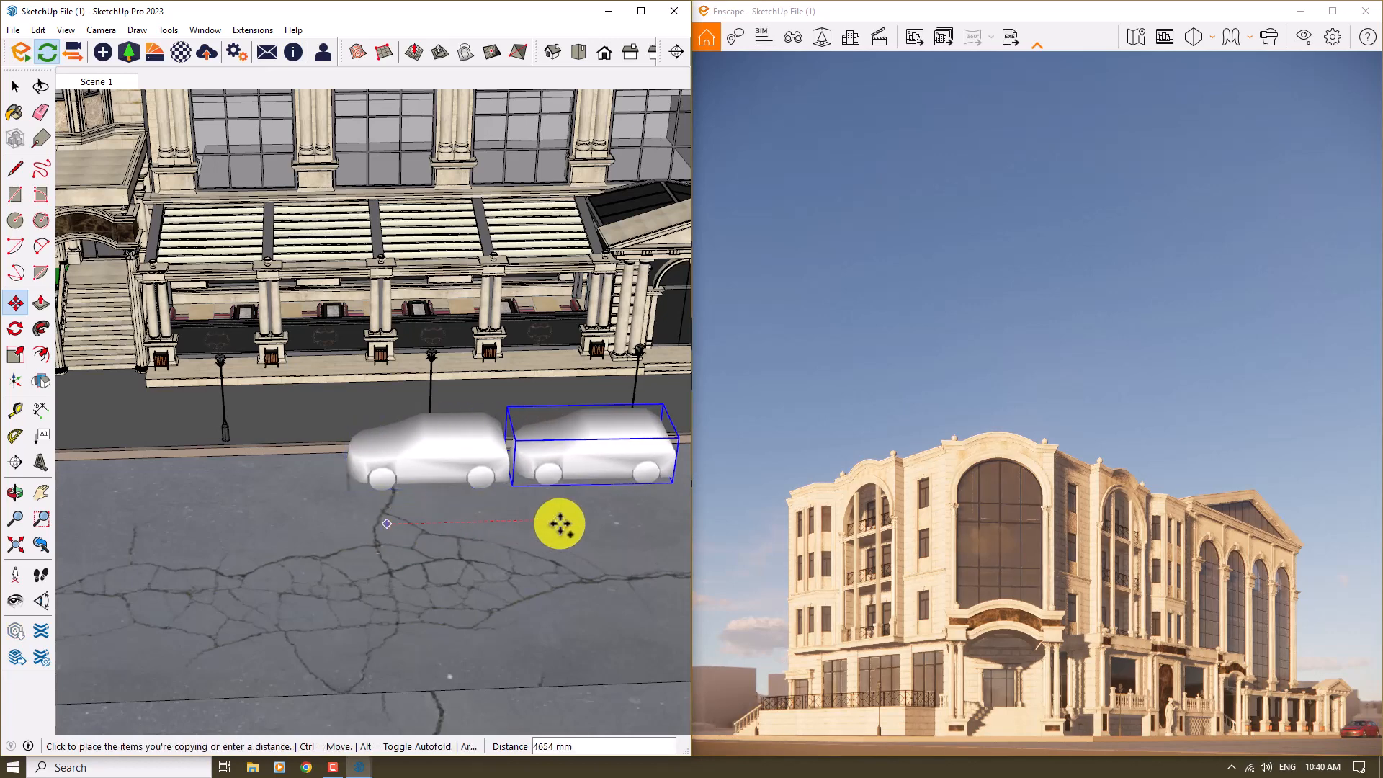
left_click(560, 523)
key("space")
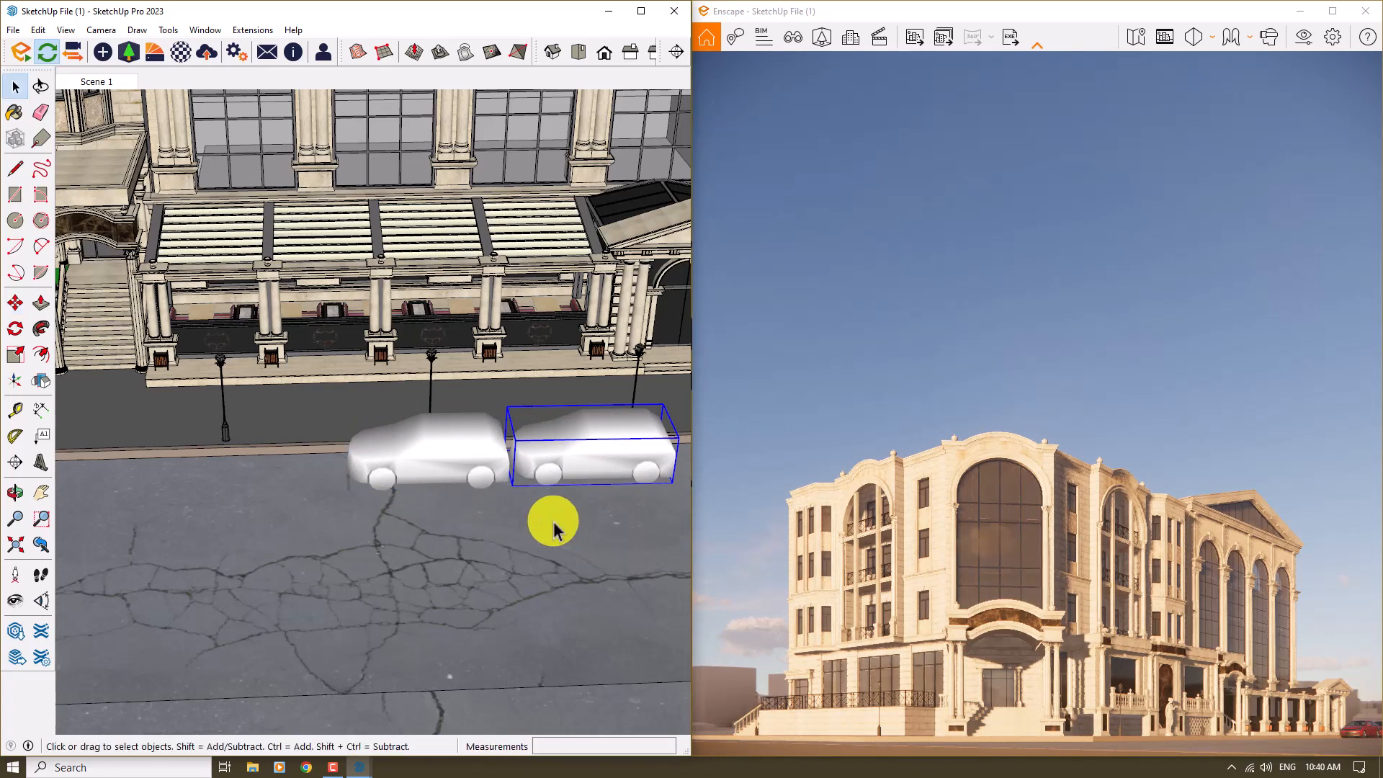
Select both cars and create a copy of the pair rotated 90° about a point on the street beside them
left_click(450, 463, "ctrl")
left_click(15, 328)
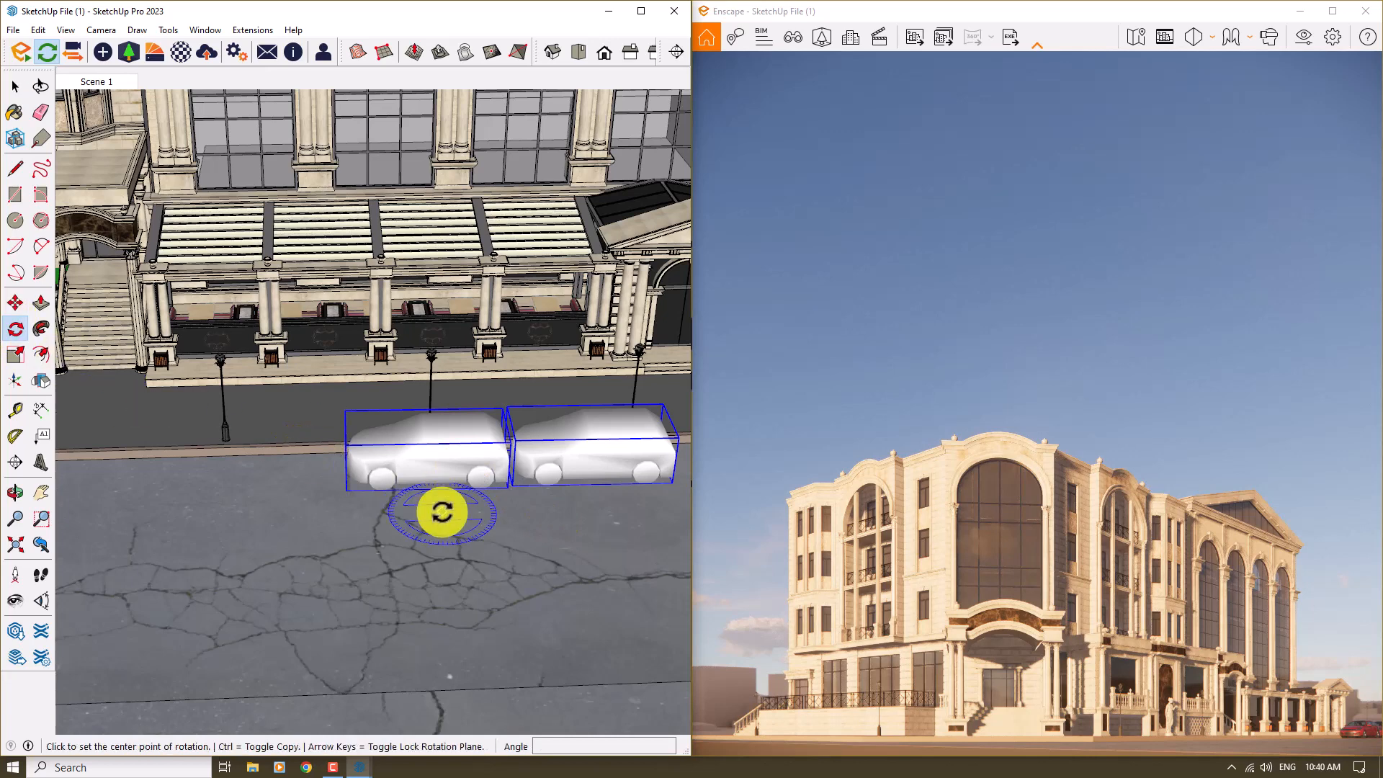
left_click(441, 511)
left_click(407, 513)
key("ctrl")
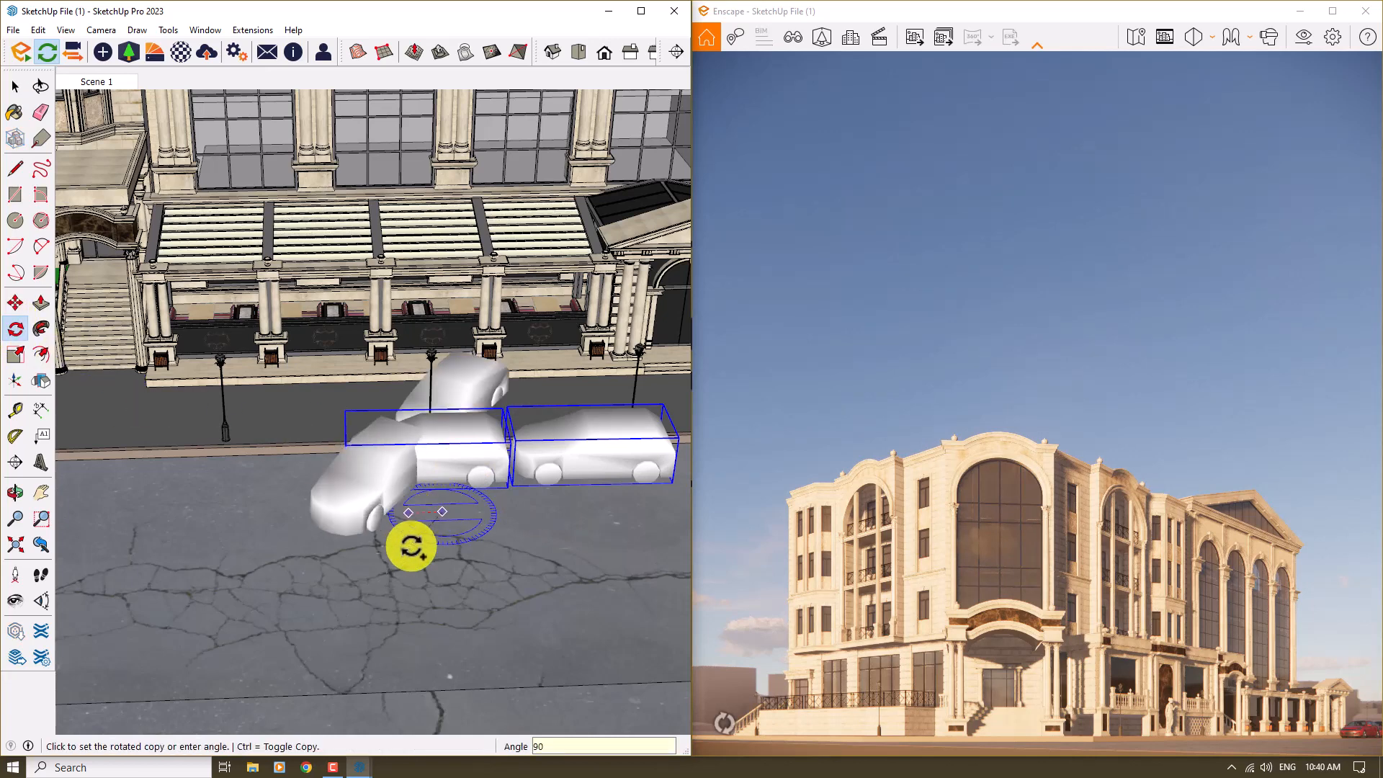
left_click(411, 546)
Move the rotated pair of cars to the side street, parked along the curb beside the building's terrace, and clear the selection
left_click(16, 302)
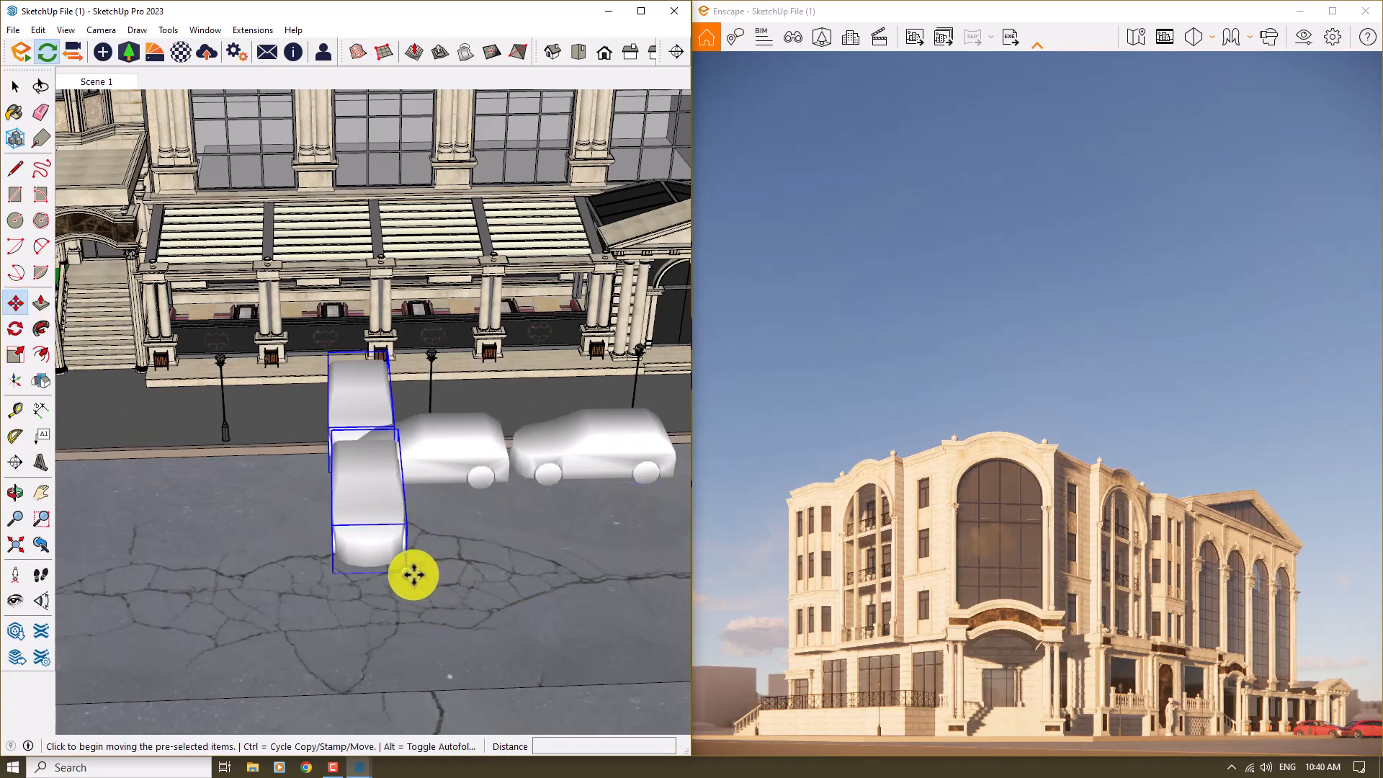
left_click(413, 574)
middle_click_drag(565, 565, 410, 410)
scroll(410, 411, "up", 3)
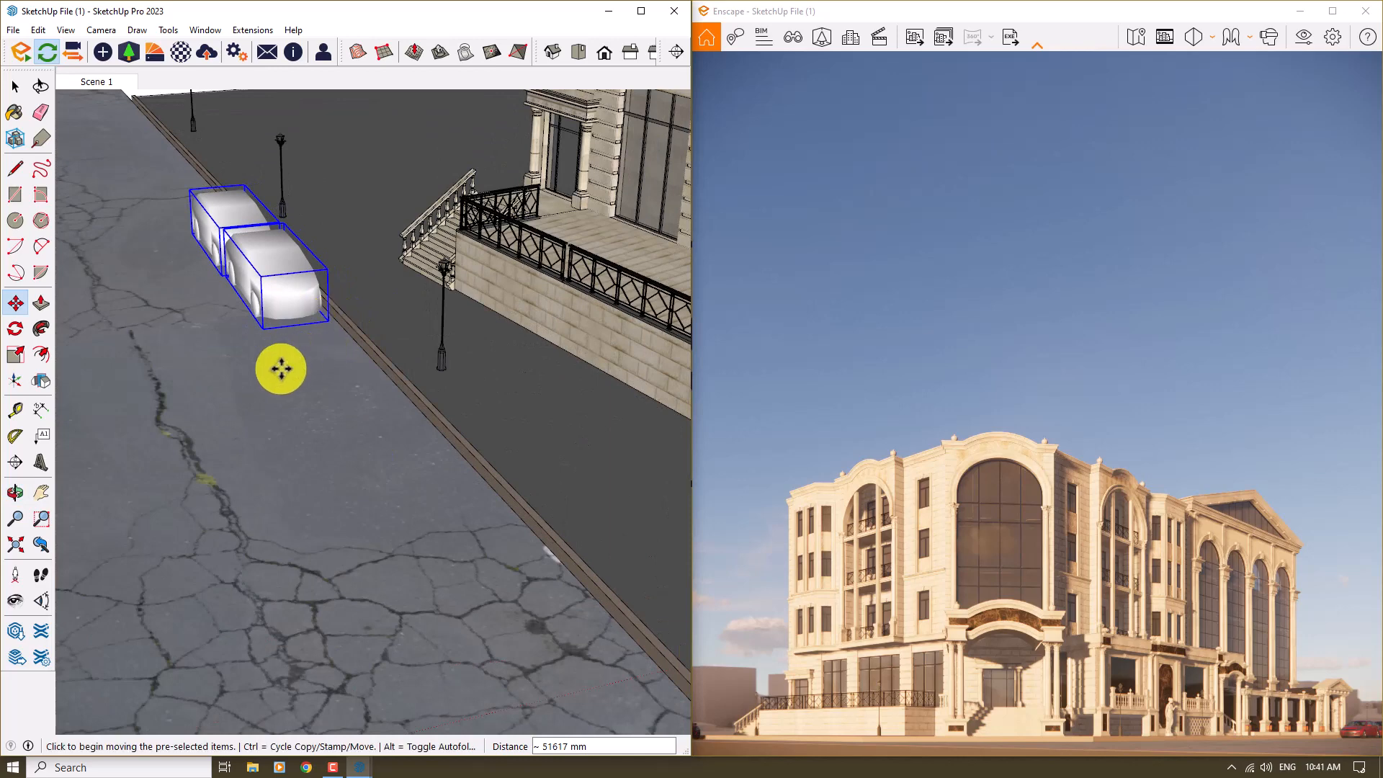
left_click(401, 530)
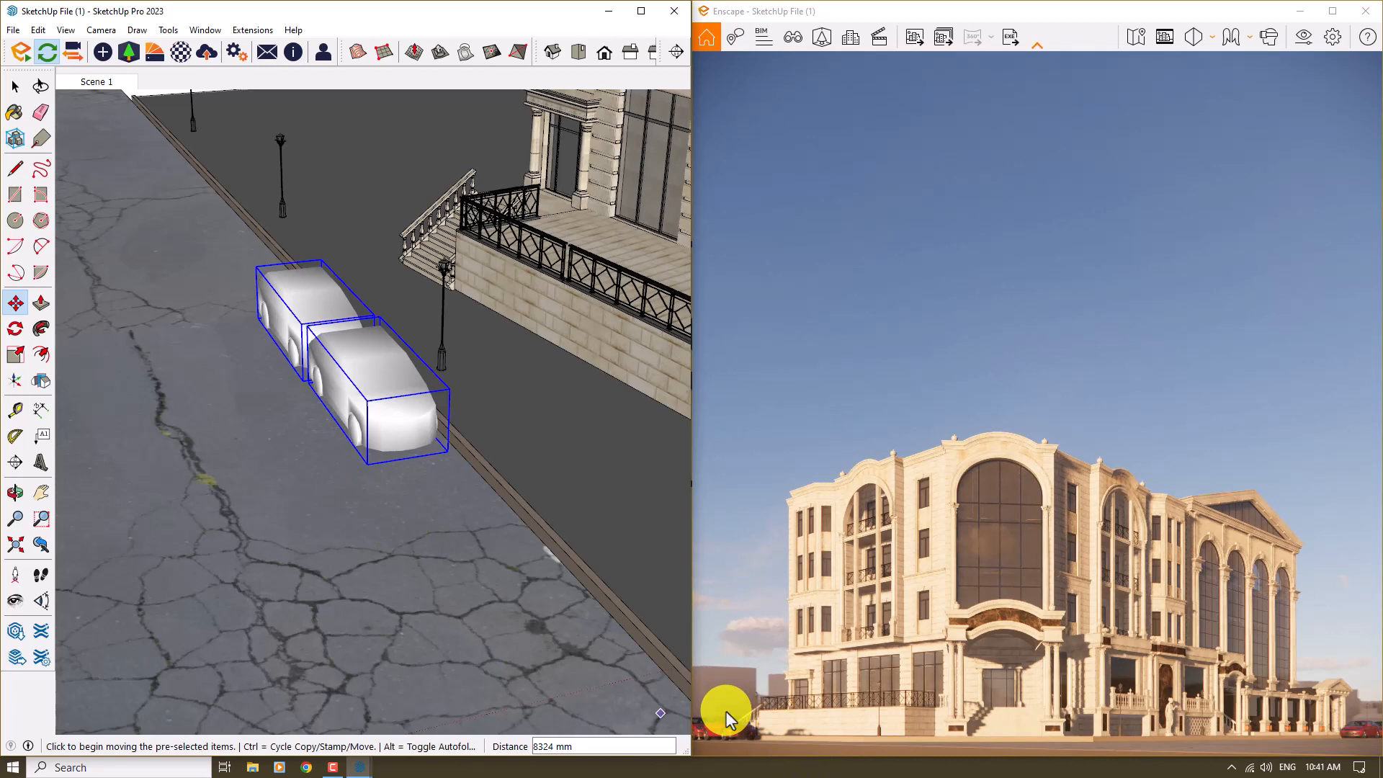
left_click(14, 89)
left_click(326, 316)
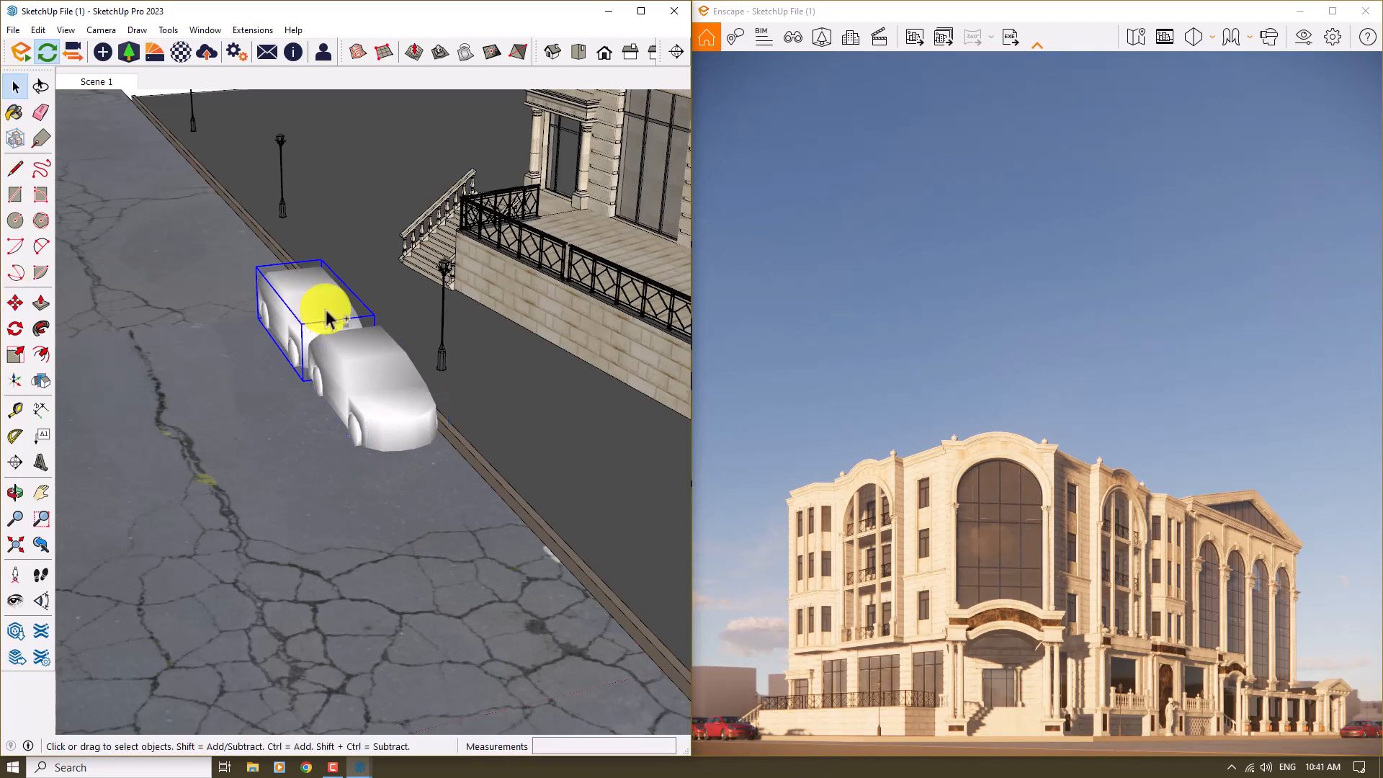
left_click(326, 312, "shift")
scroll(162, 269, "down", 6)
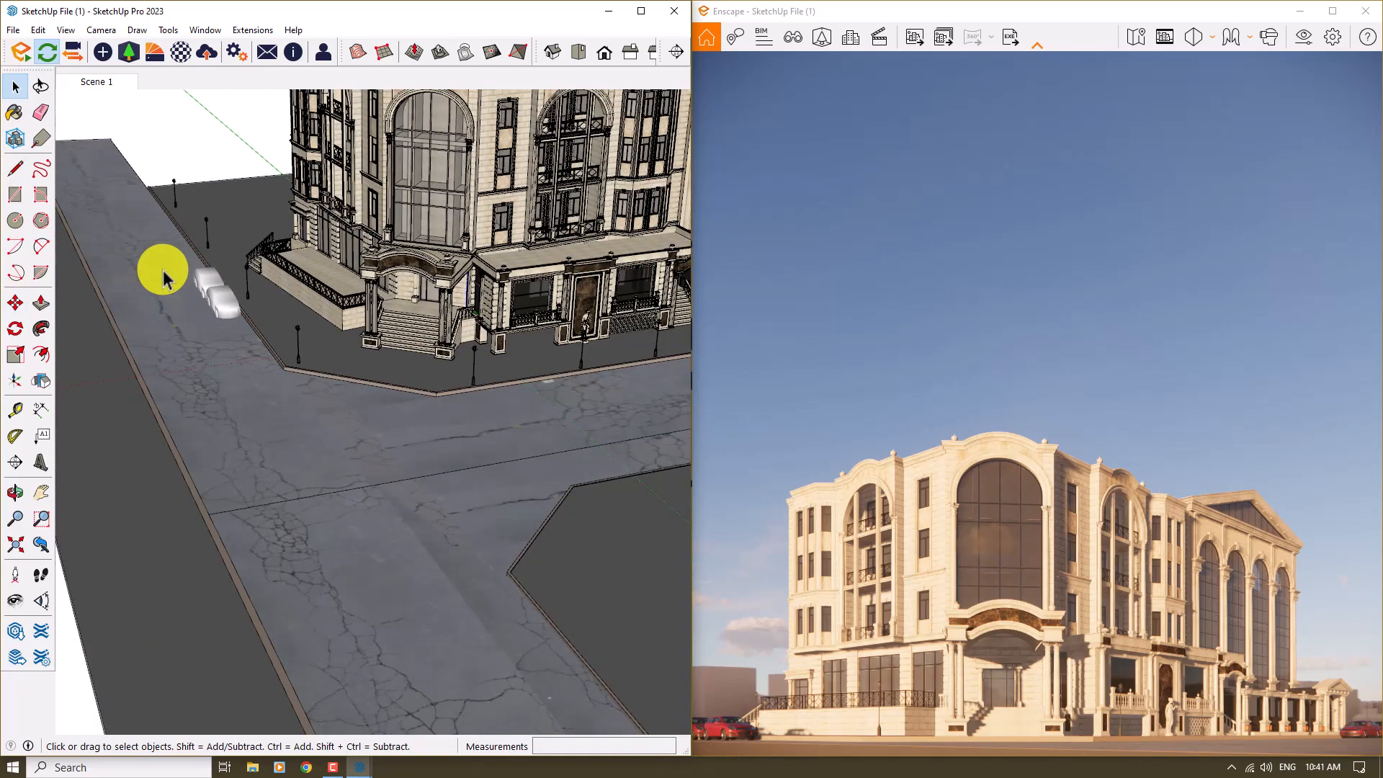
Maximize the Enscape window, switch its projection to Perspective and look down on the street corner from above
left_click(1333, 12)
left_click(1194, 31)
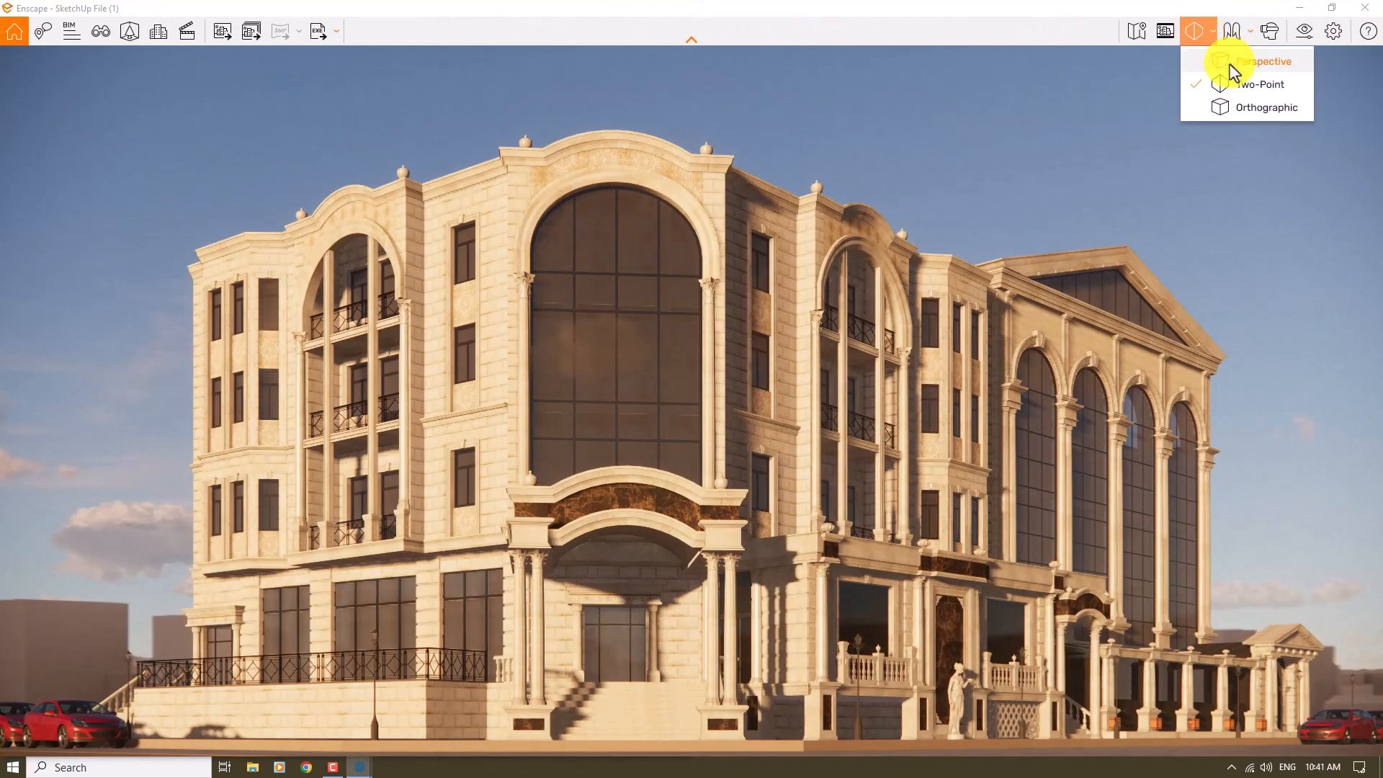
left_click(1230, 63)
right_click_drag(979, 412, 997, 228)
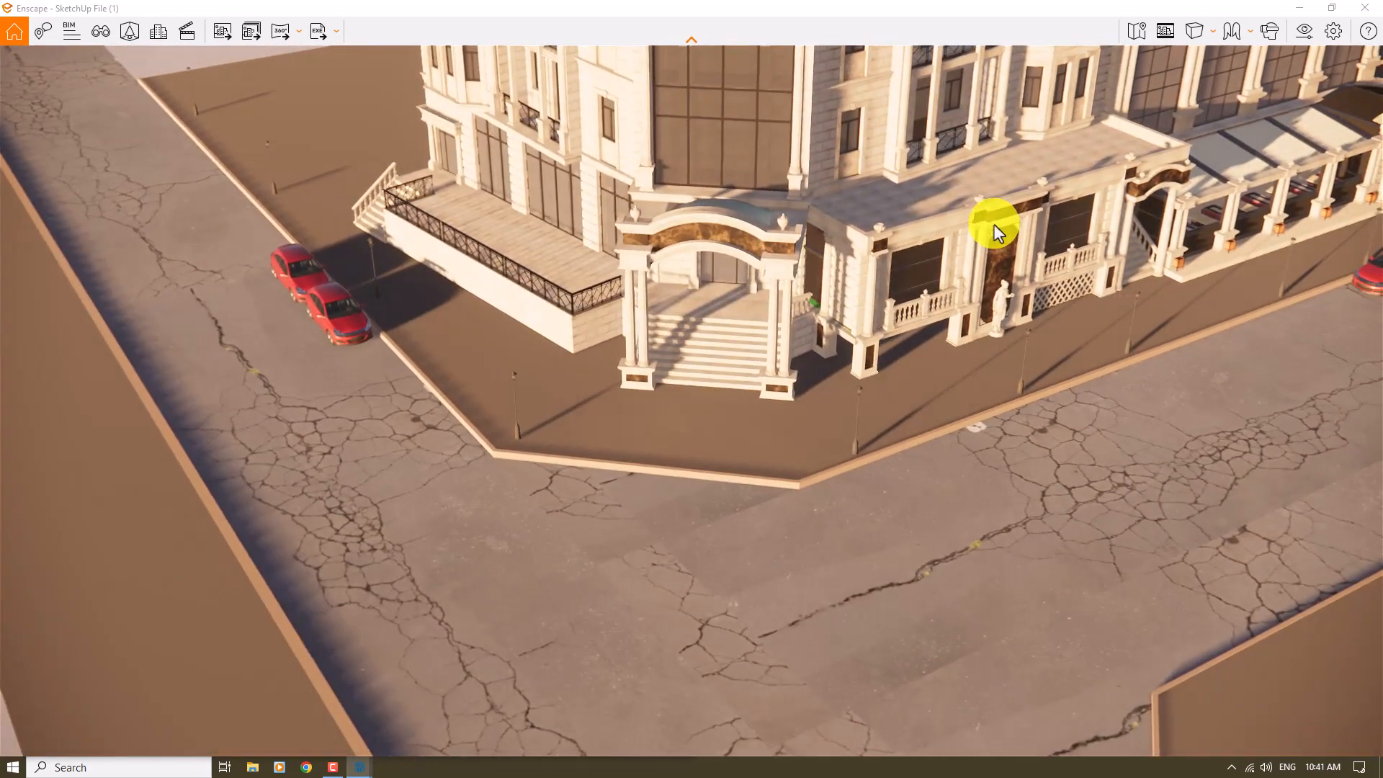
Open the Asset Library and filter it to vegetation with the Tree and Autumn tags
left_click(130, 33)
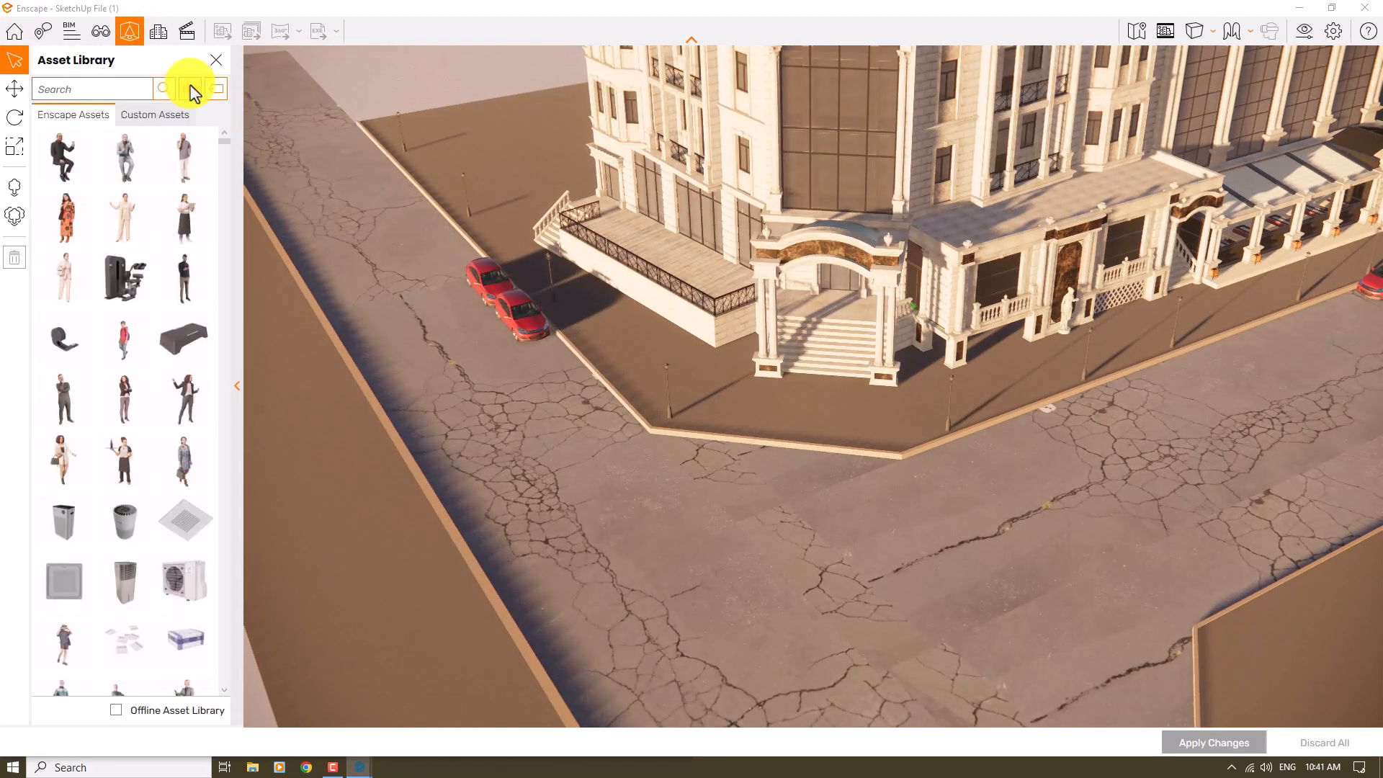
left_click(193, 93)
left_click(245, 372)
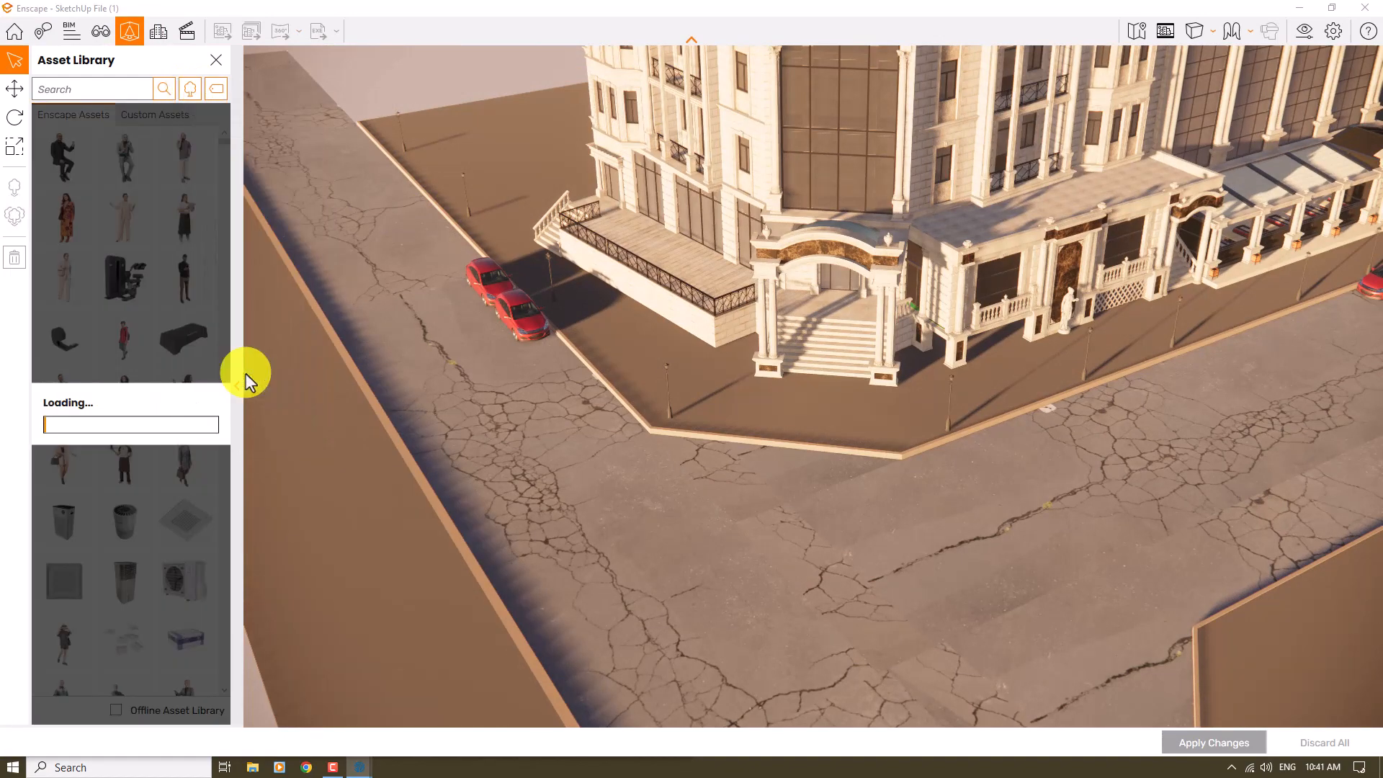
left_click(216, 89)
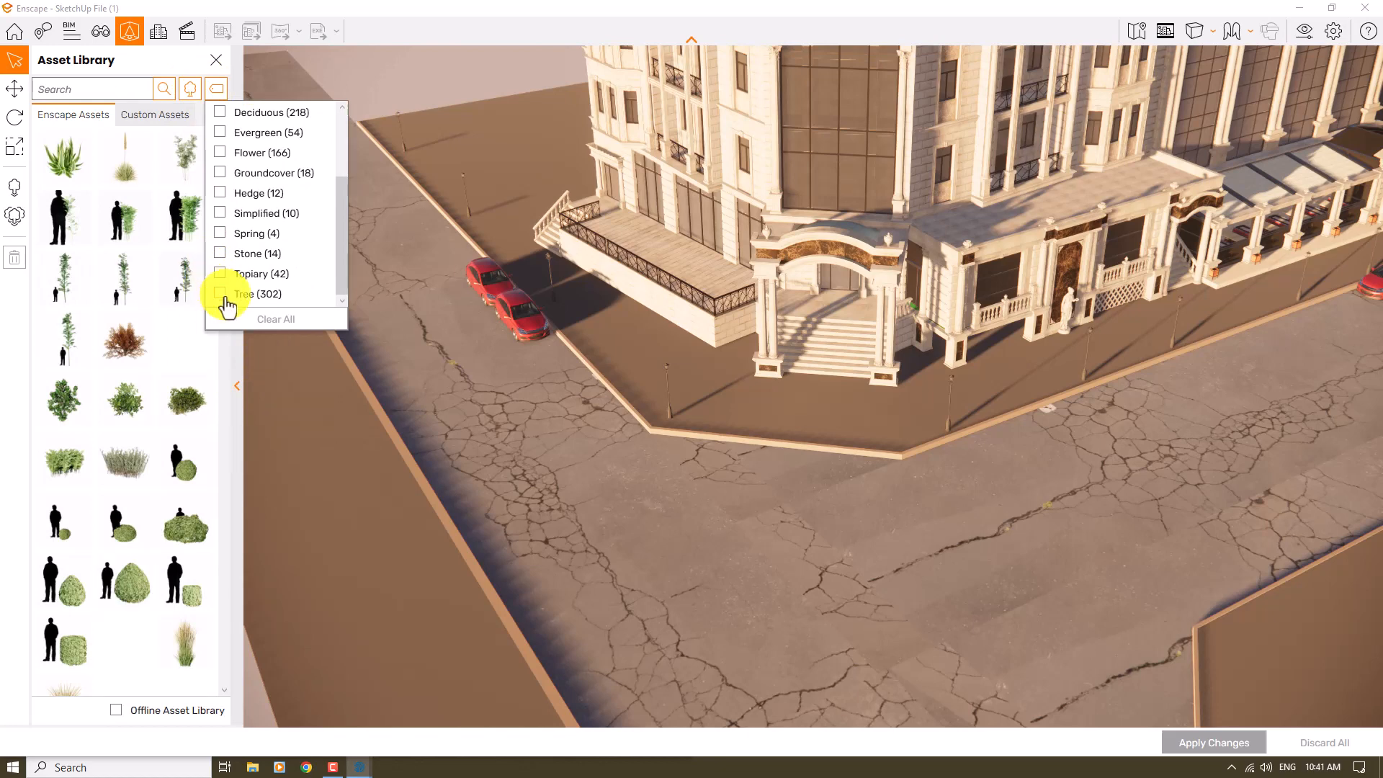
left_click(221, 293)
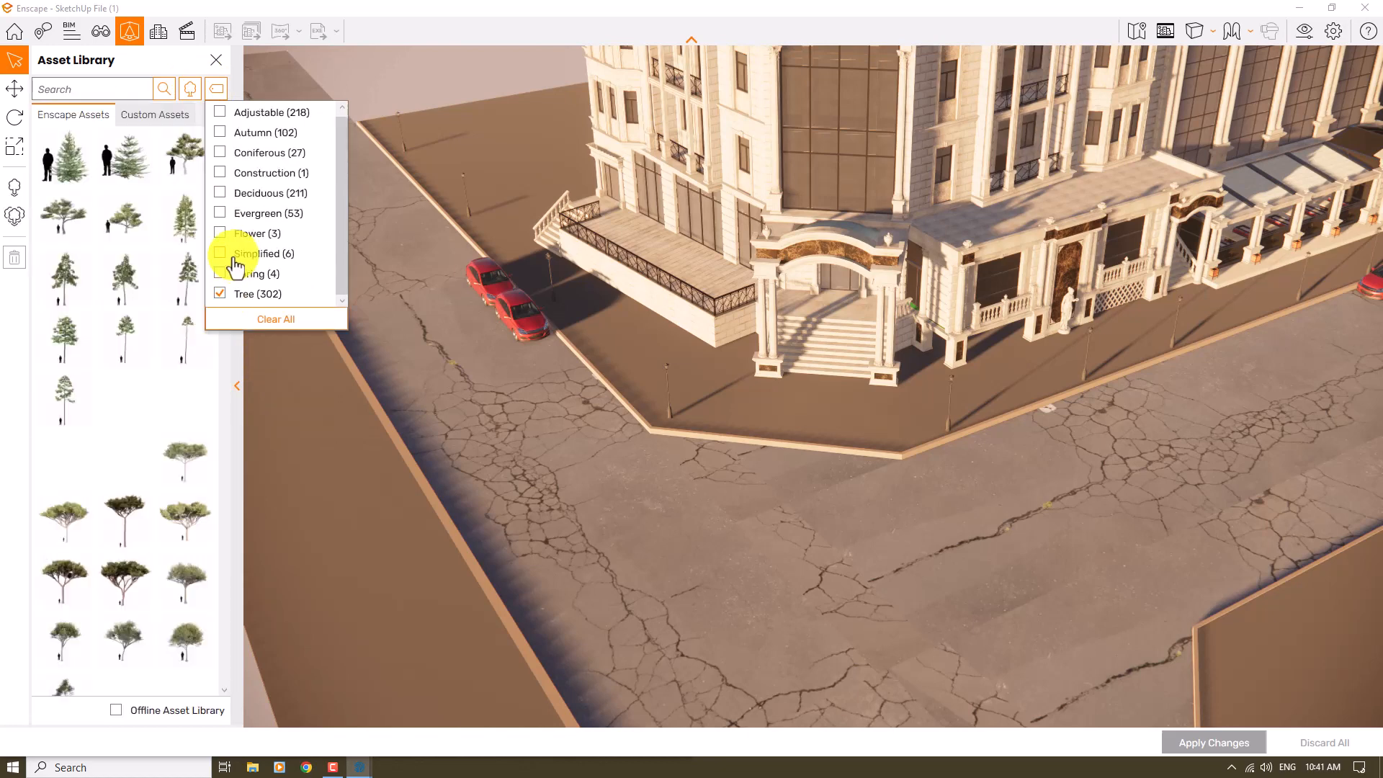
left_click(220, 133)
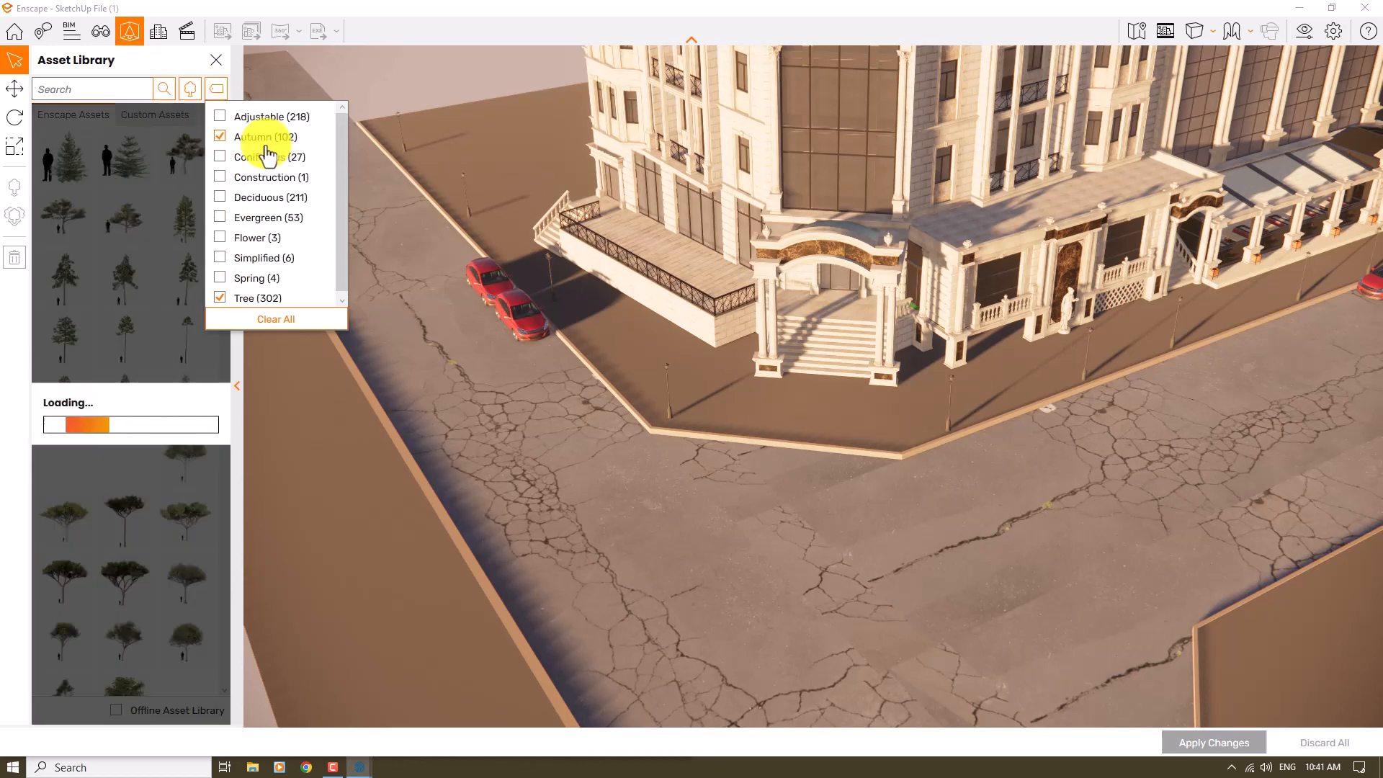
left_click(134, 75)
Place four Deciduous Tree 216: Rowan assets: one near each parked car group, two along the near side of the intersection
scroll(179, 282, "down", 3)
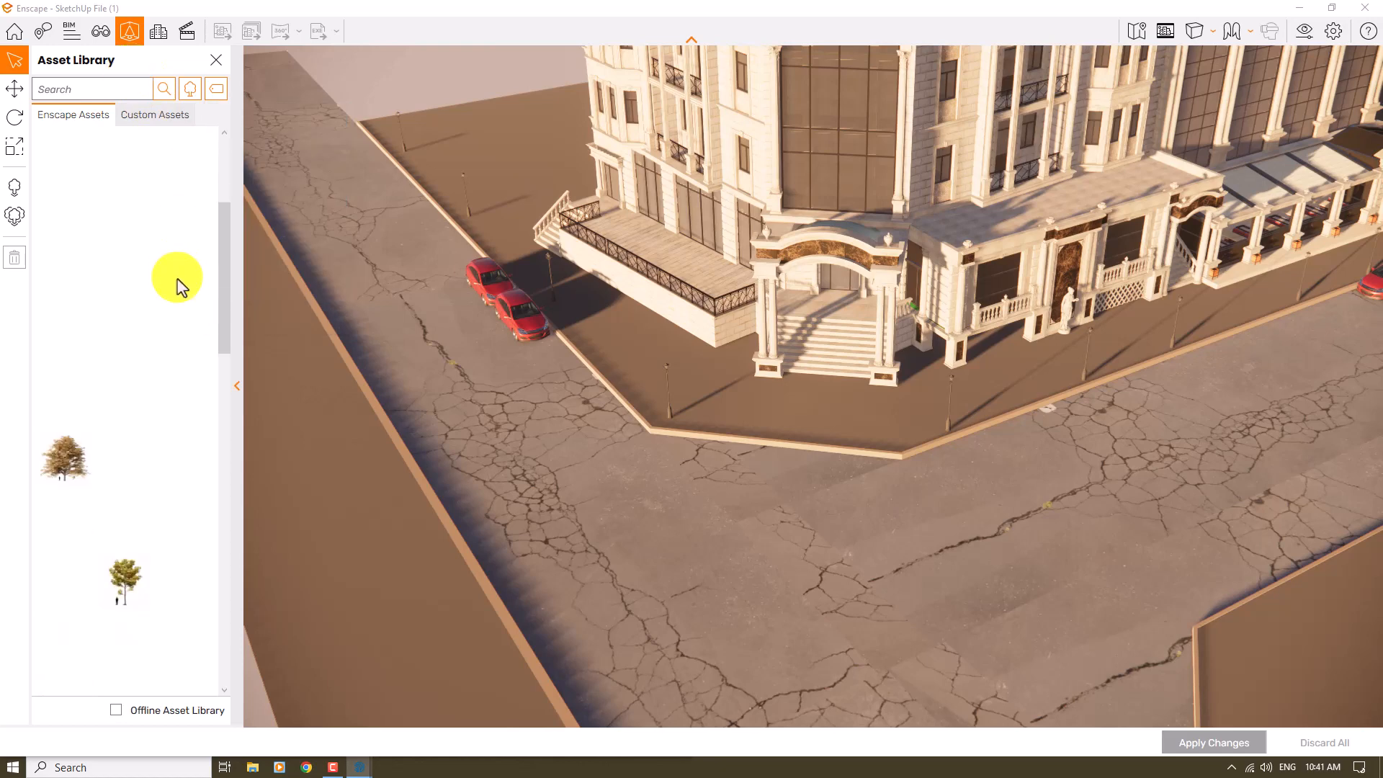
scroll(117, 547, "down", 2)
scroll(120, 545, "up", 3)
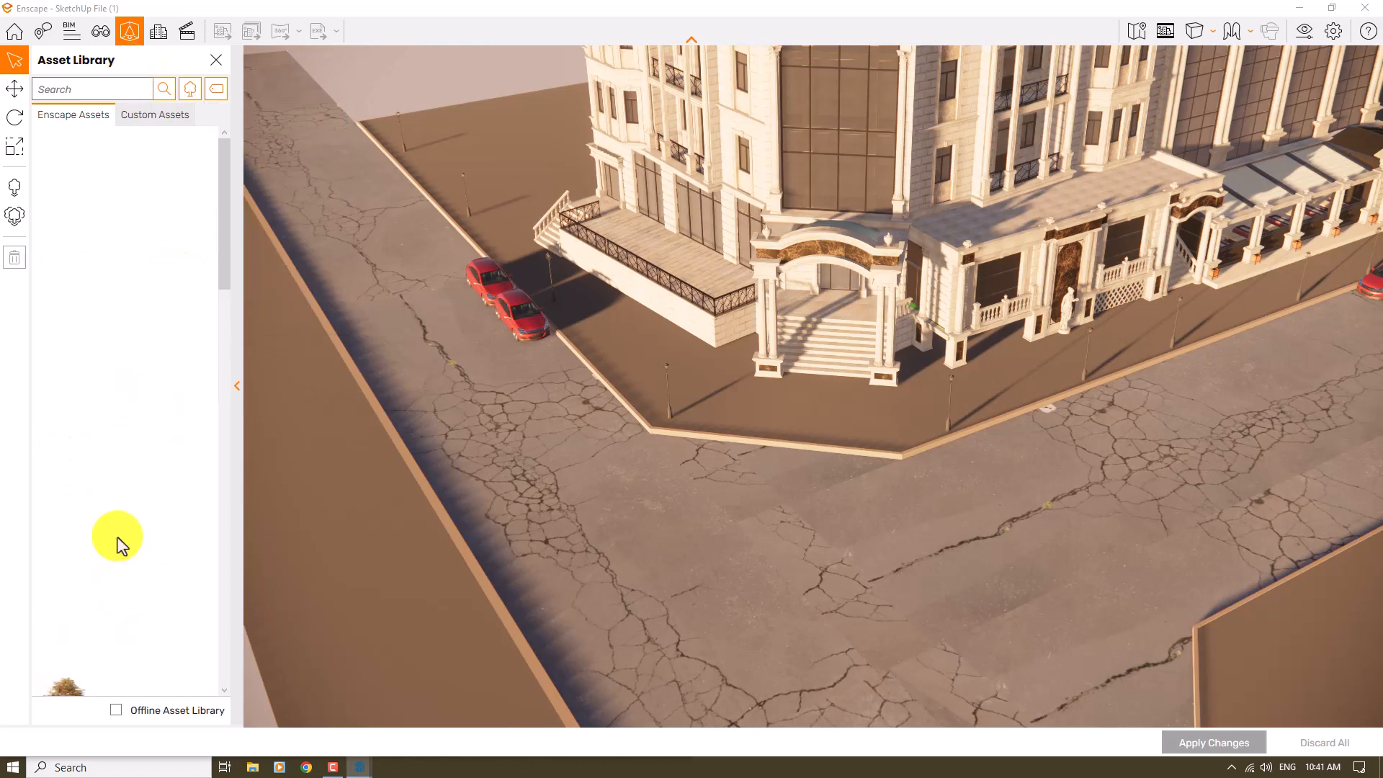
scroll(117, 551, "down", 5)
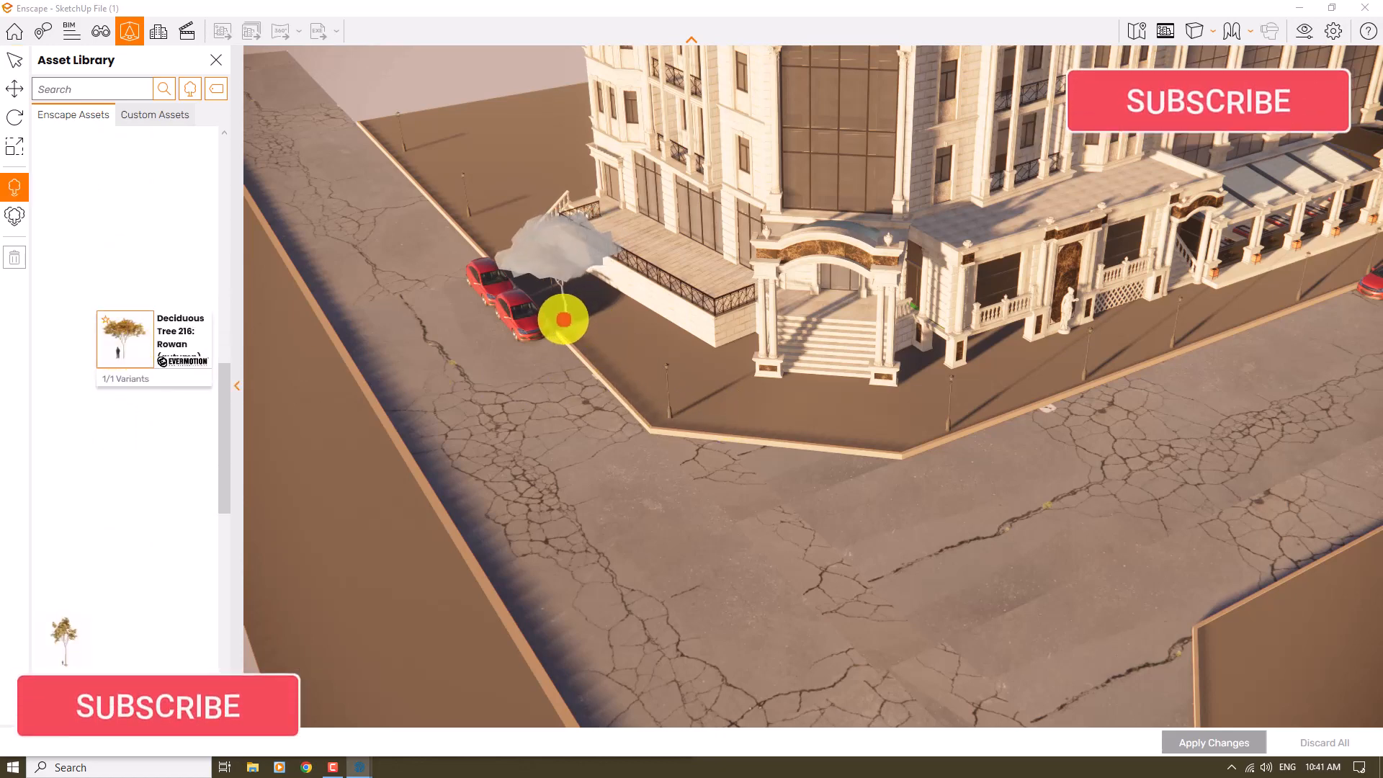
left_click(565, 322)
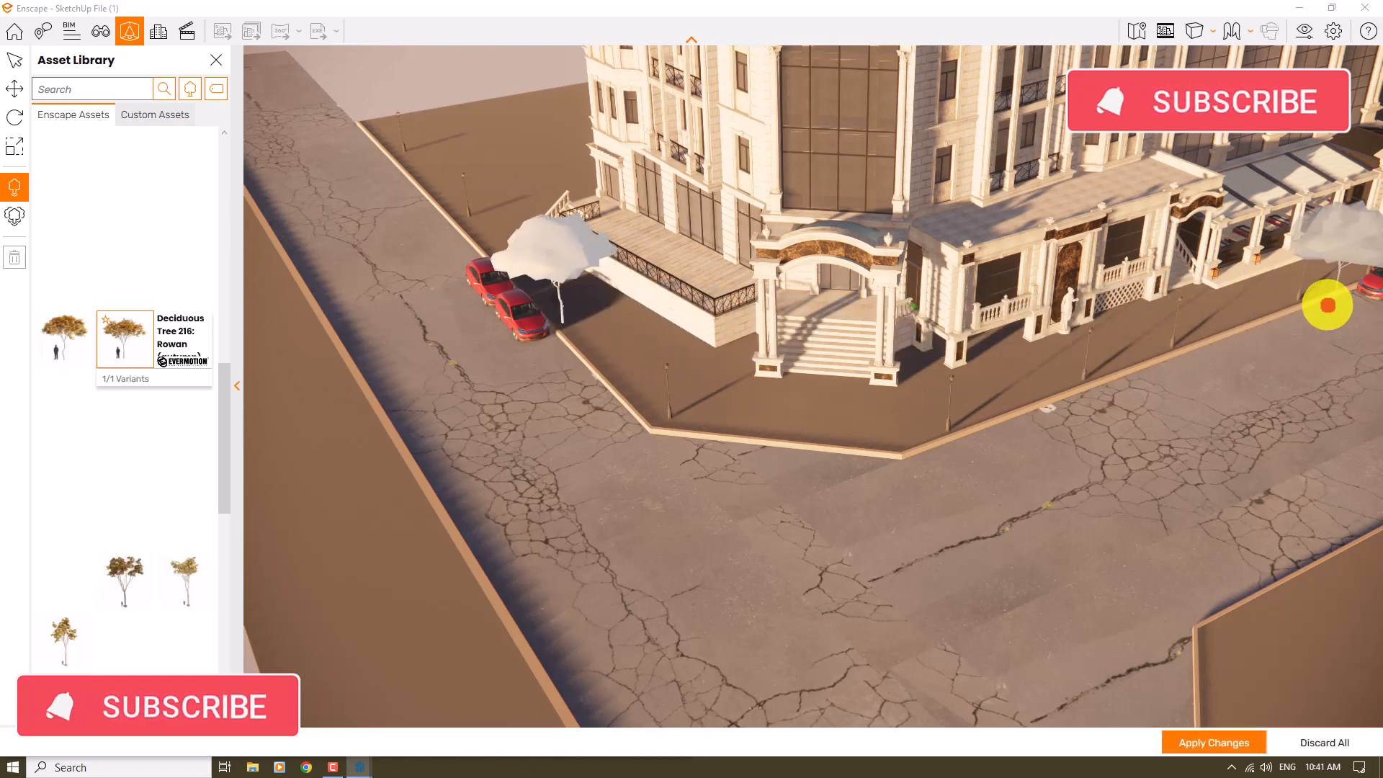
left_click(1353, 273)
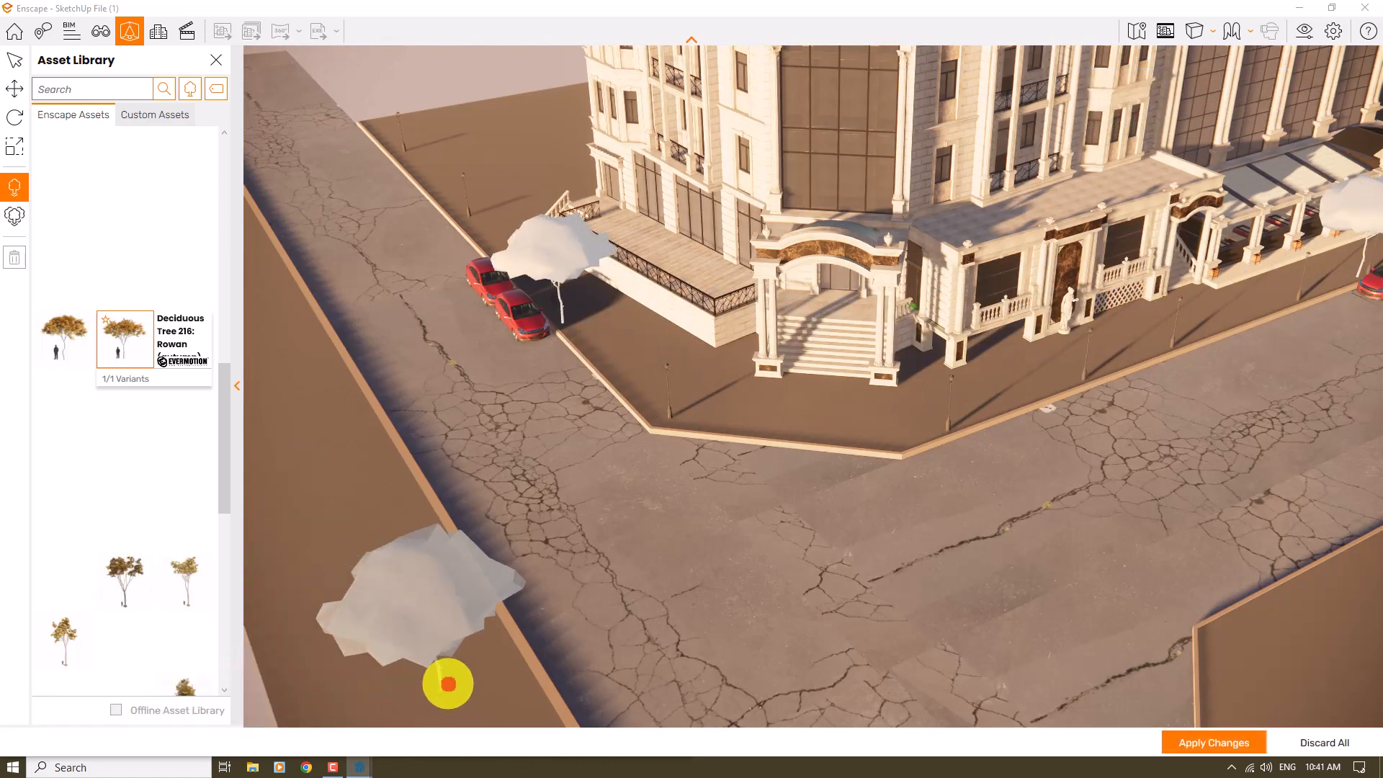
left_click(544, 709)
left_click(1060, 716)
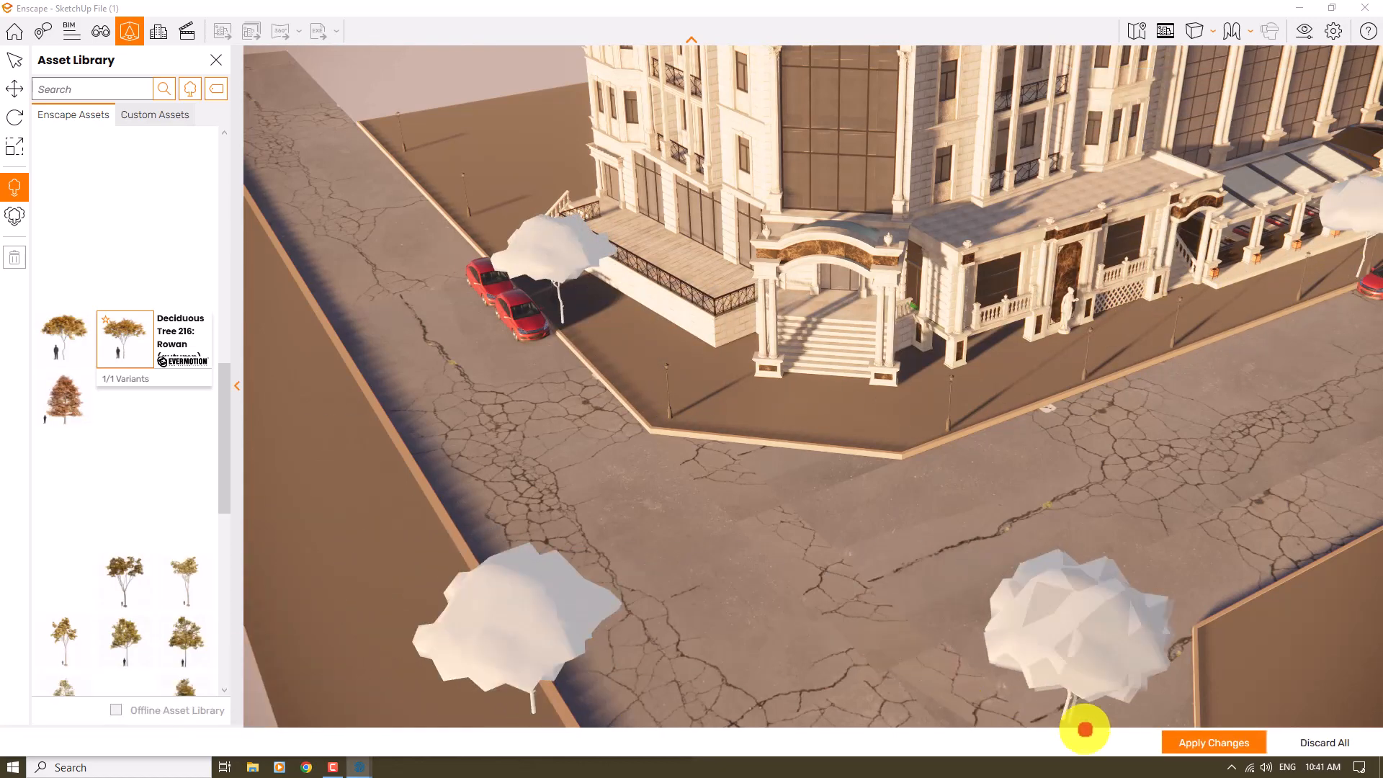
Apply the tree placements to the model, check the SketchUp window, return to Enscape and close the Asset Library
left_click(1212, 744)
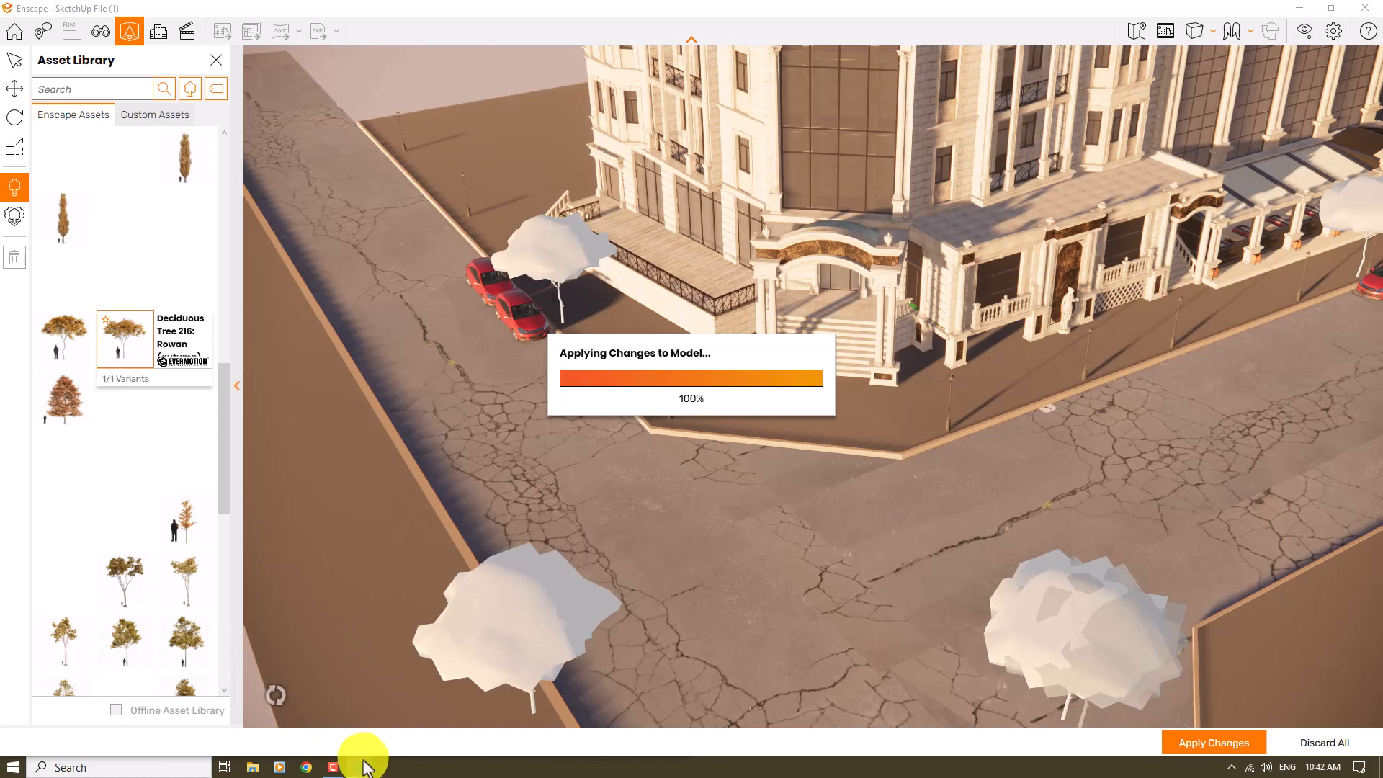
mouse_move(363, 769)
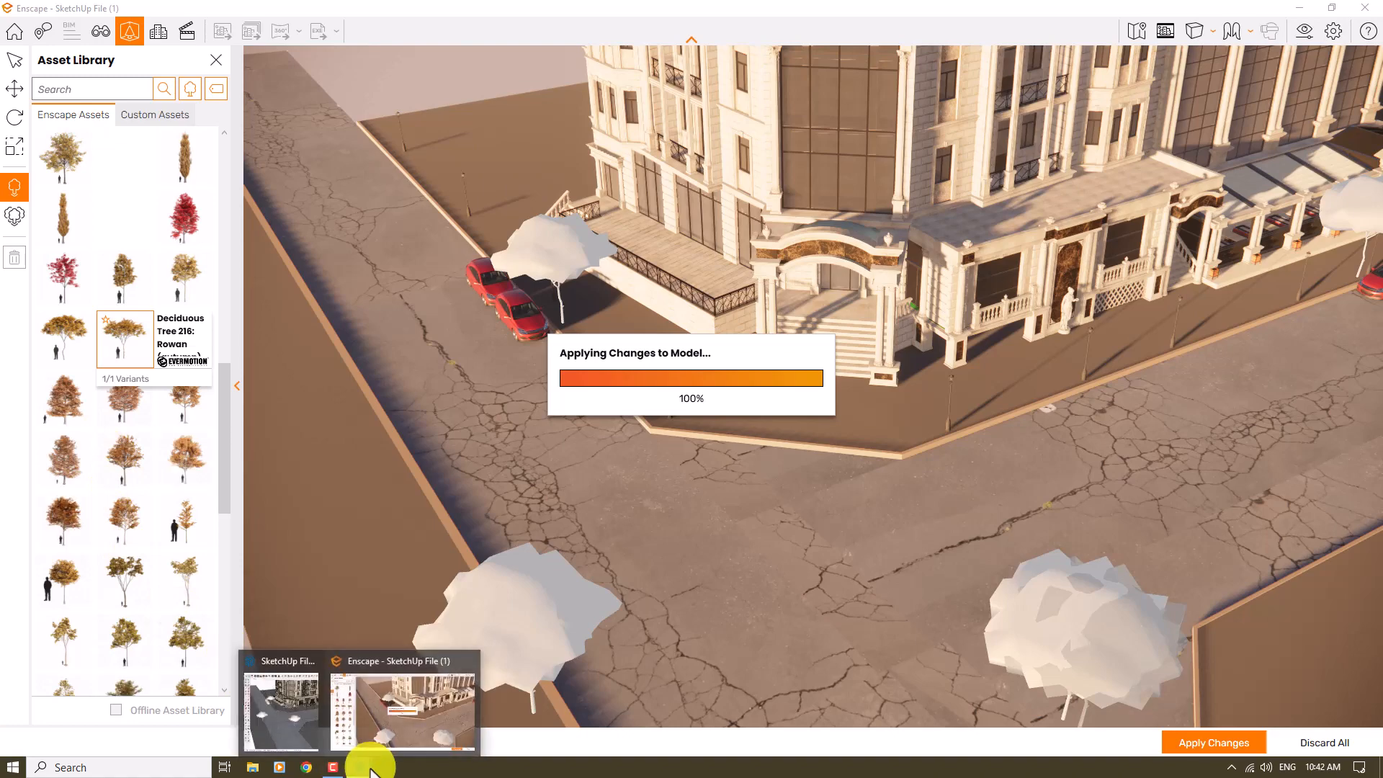
left_click(302, 728)
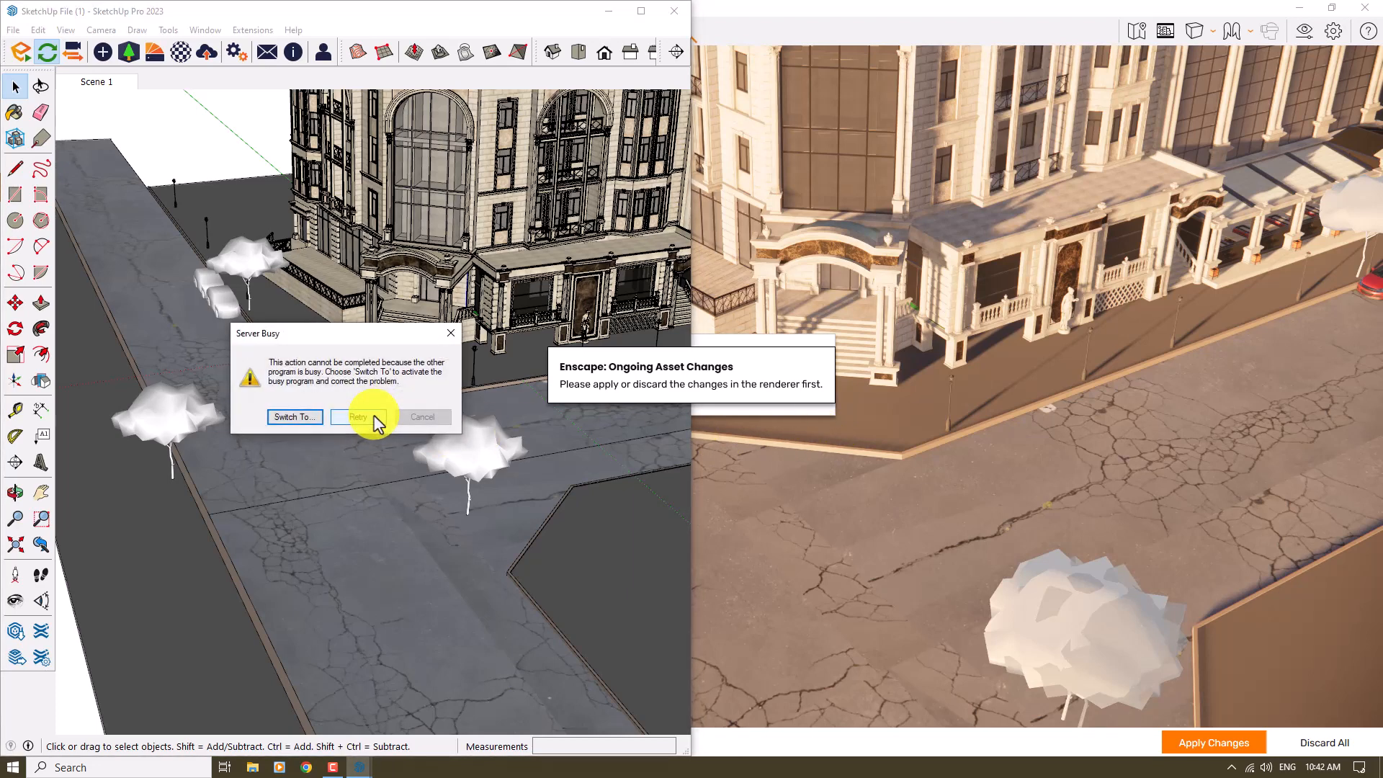
left_click(836, 350)
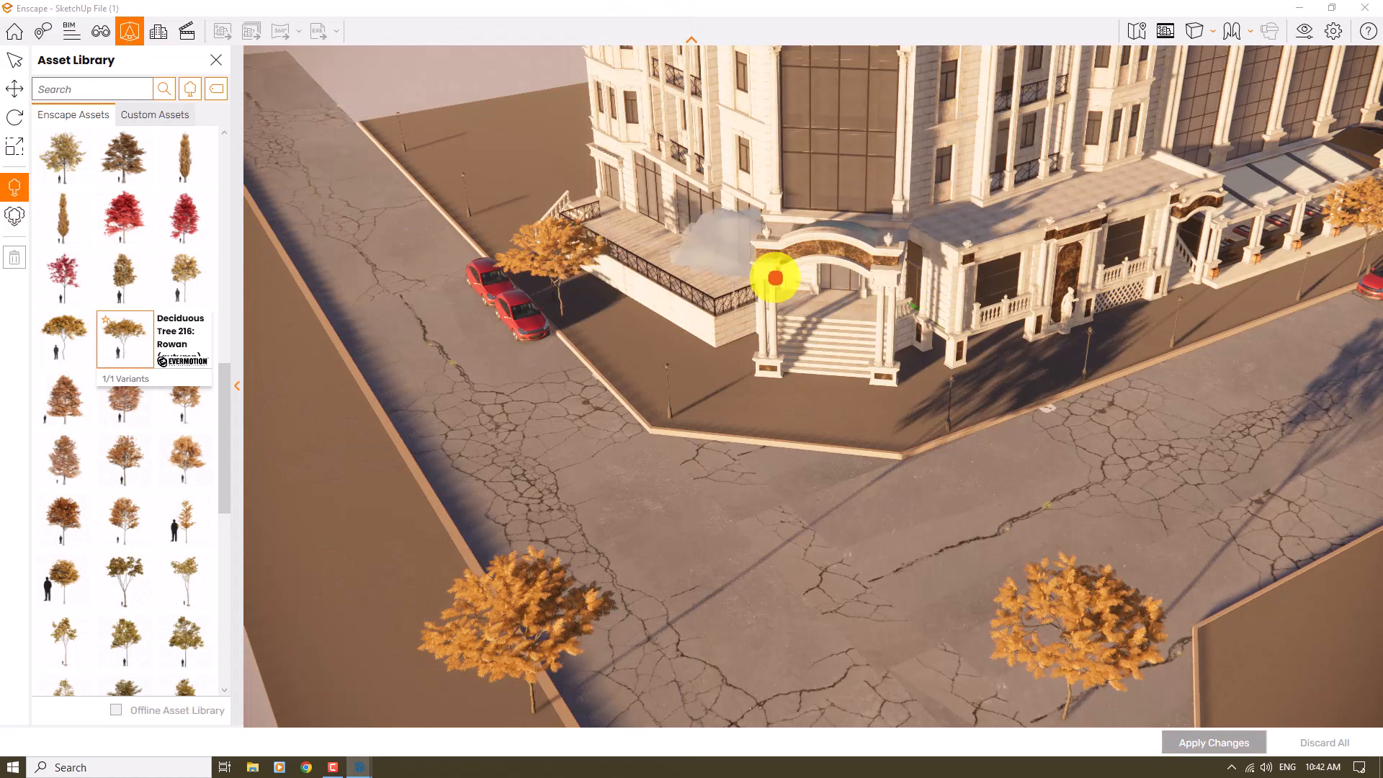
left_click(210, 61)
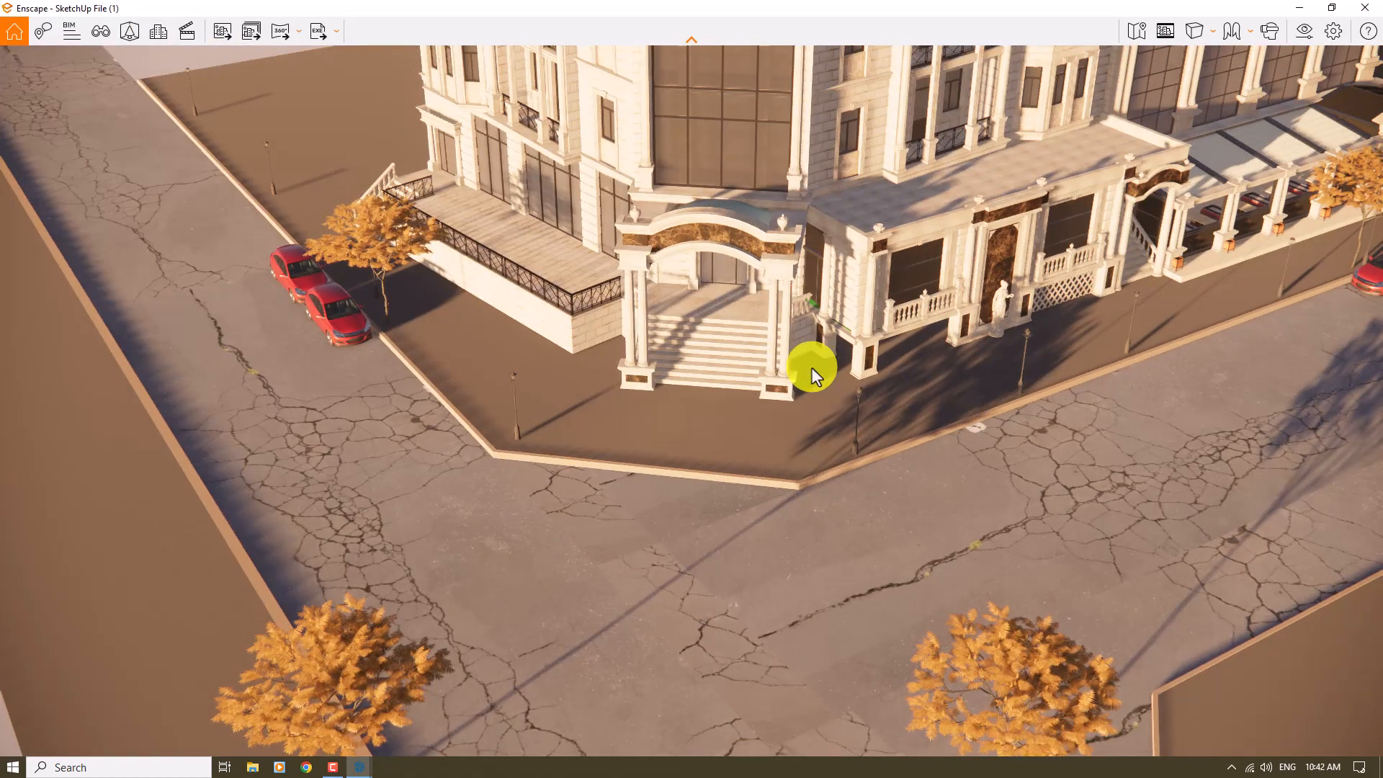
Return to the saved Scene 1 view and set the projection back to Two-Point
key("v")
left_click(63, 229)
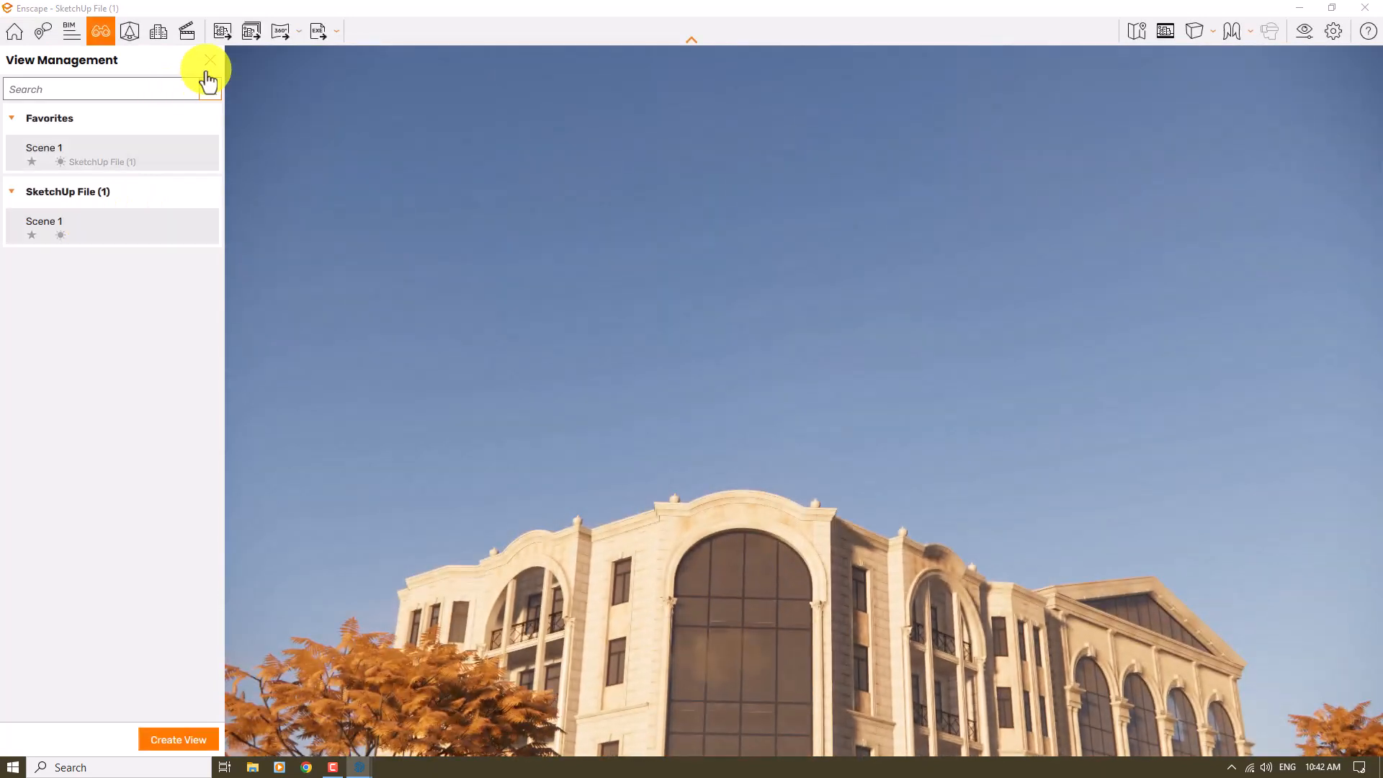
left_click(210, 60)
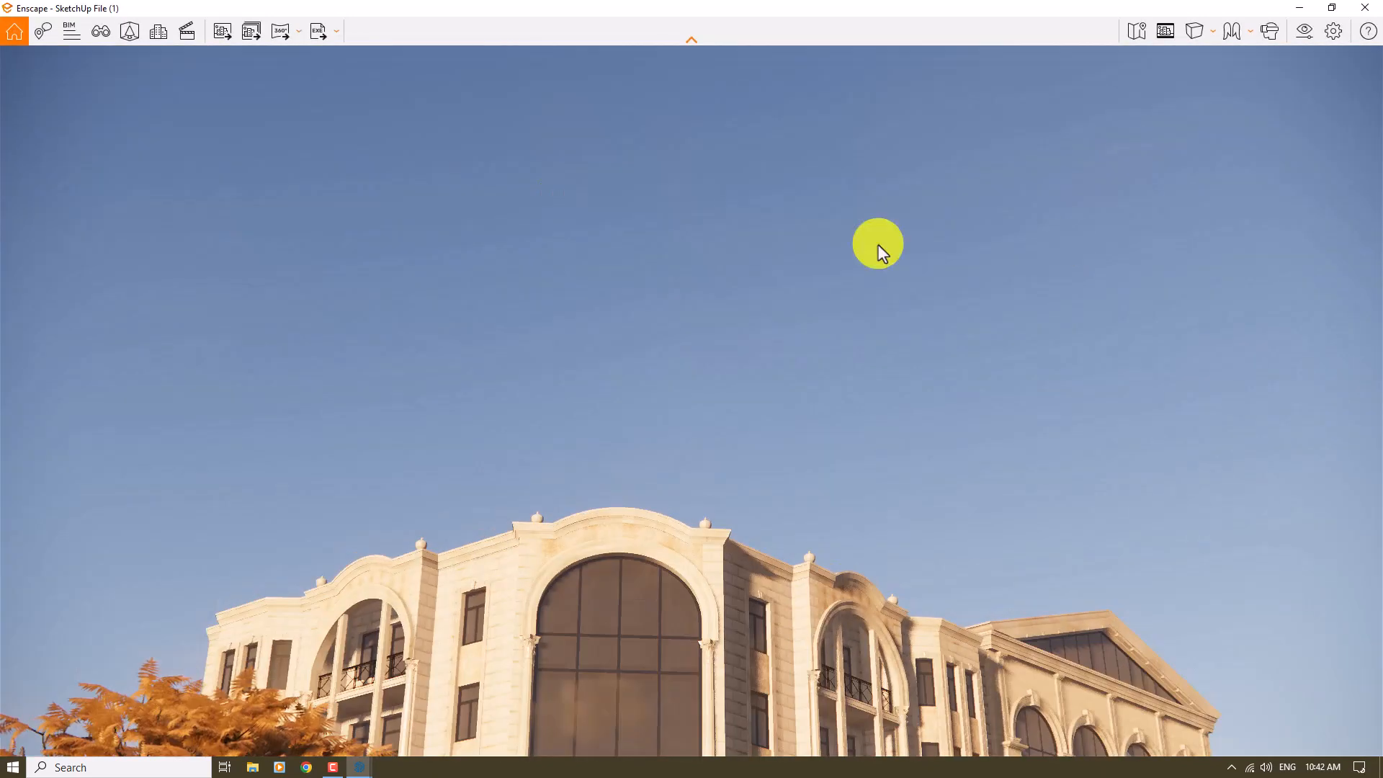
left_click(1214, 30)
left_click(1224, 83)
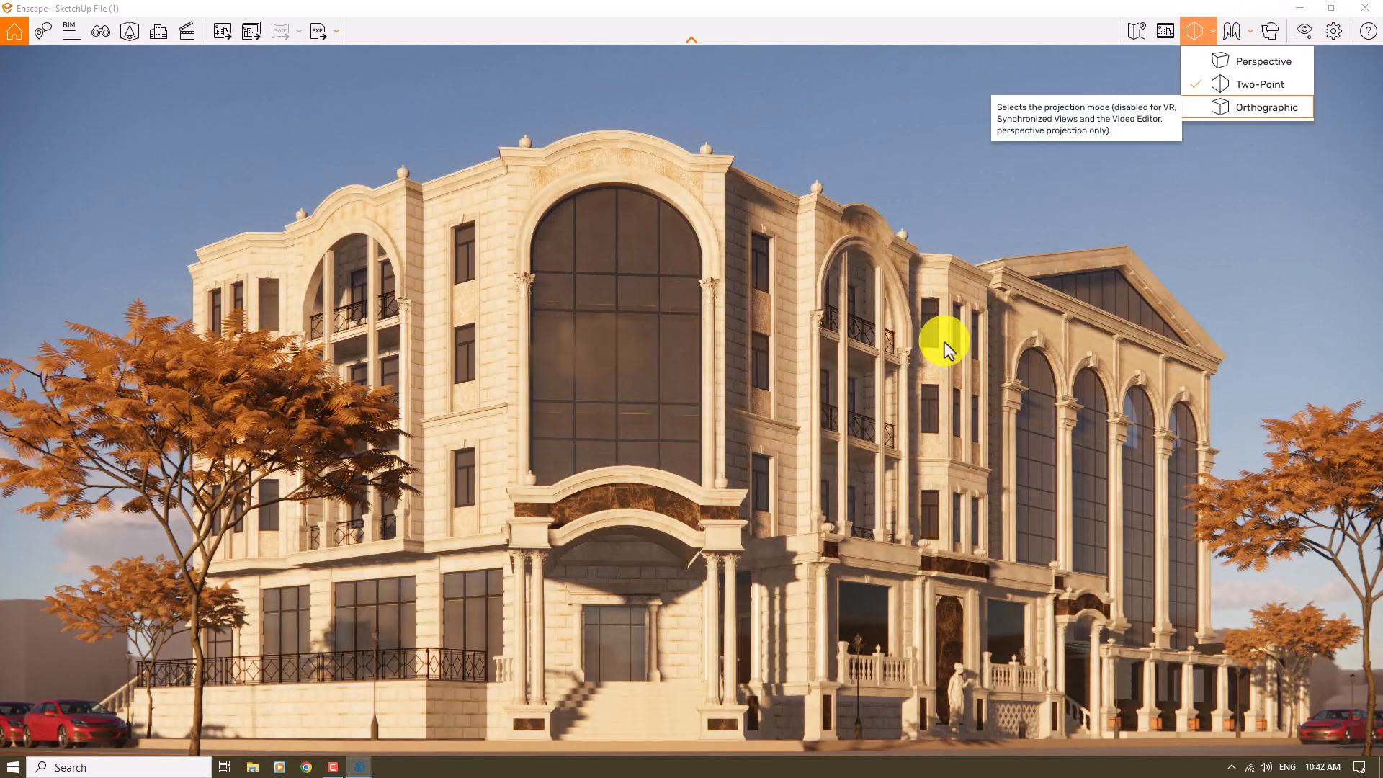
Open the Asset Library and move the foreground rowan tree on the building's left side closer to the camera, toward the view's edge
left_click(932, 45)
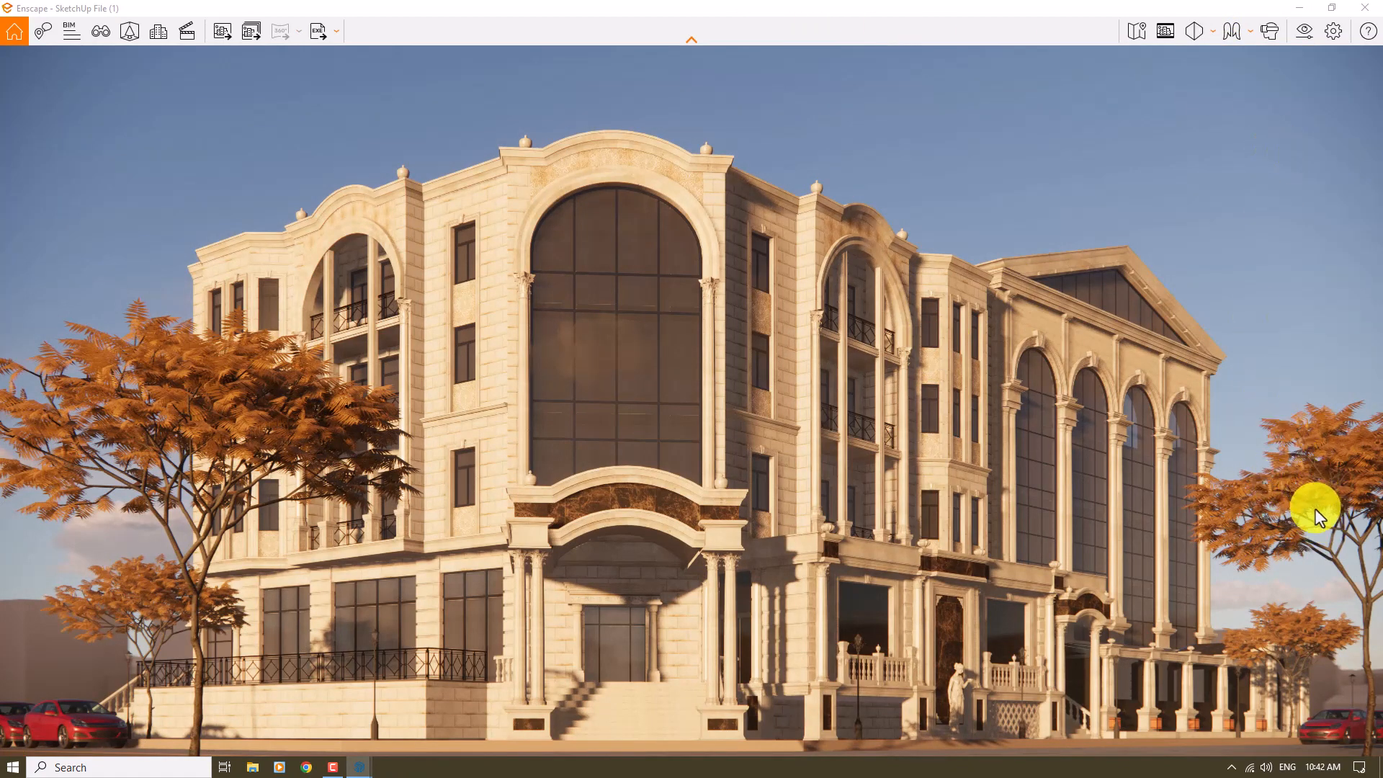
left_click(129, 31)
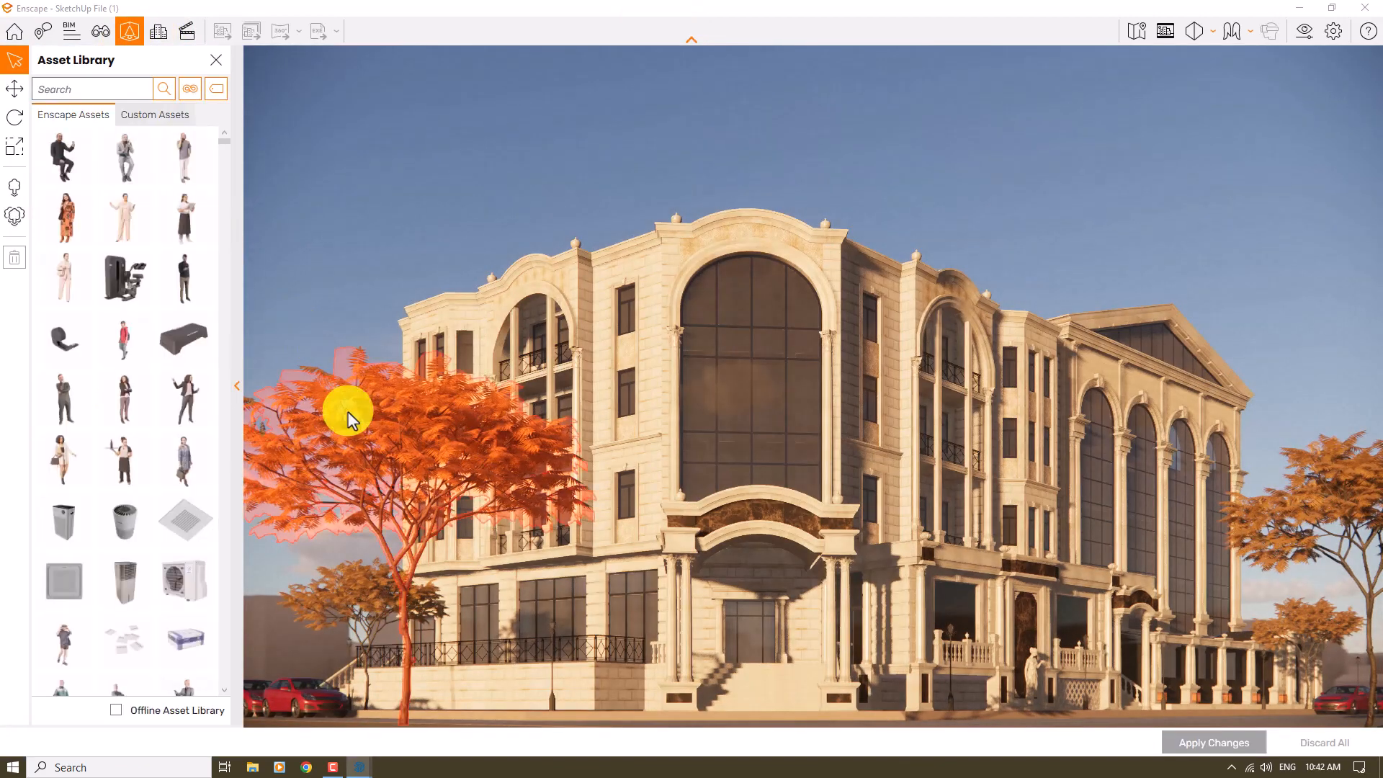
left_click(352, 418)
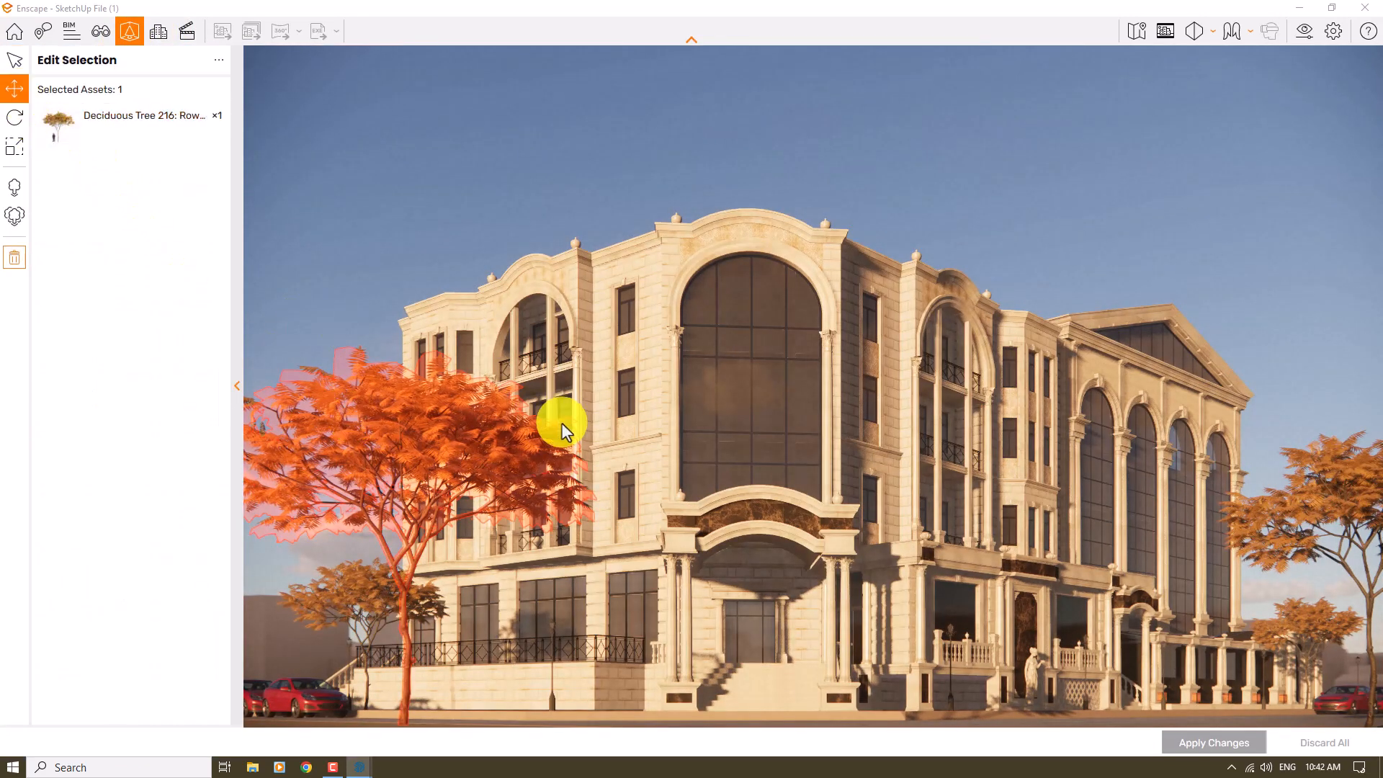
left_click_drag(562, 422, 579, 456)
left_click(408, 659)
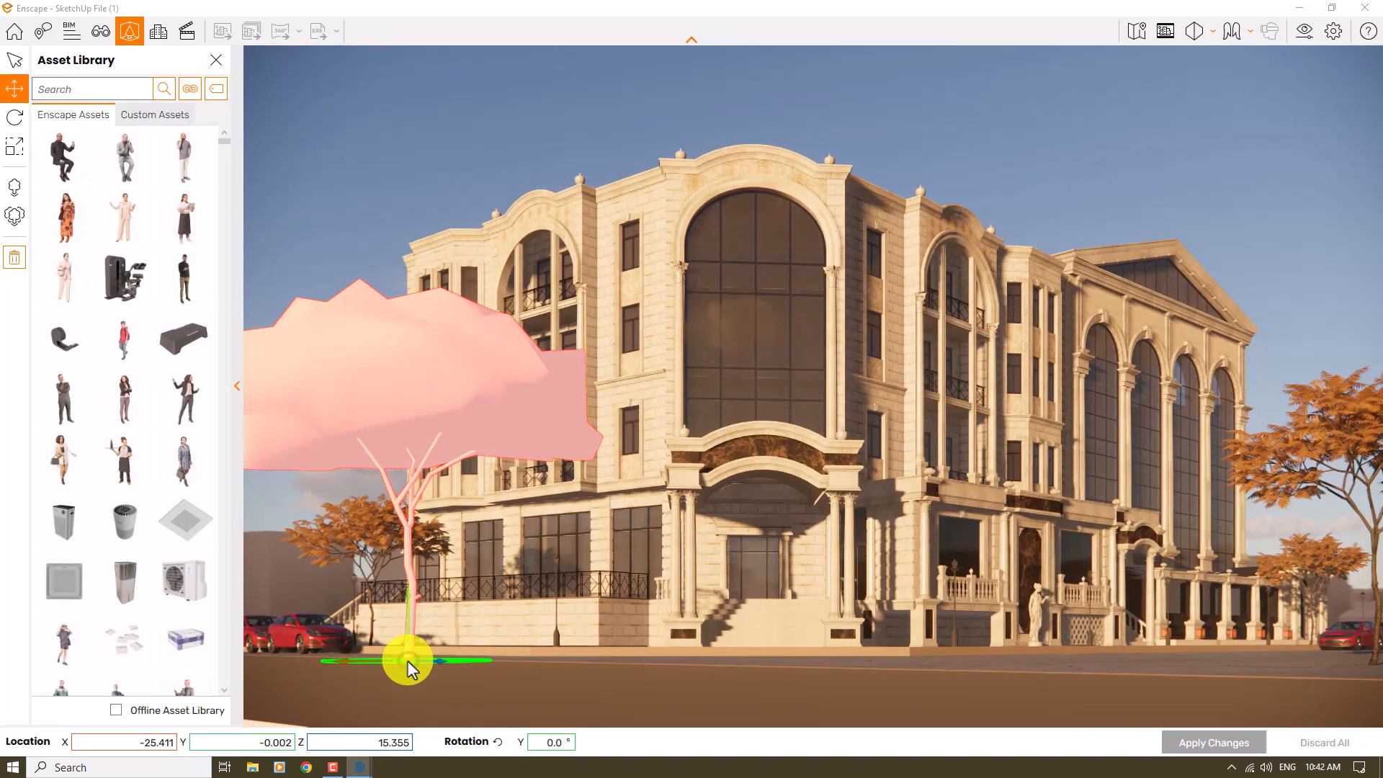
left_click_drag(407, 660, 287, 716)
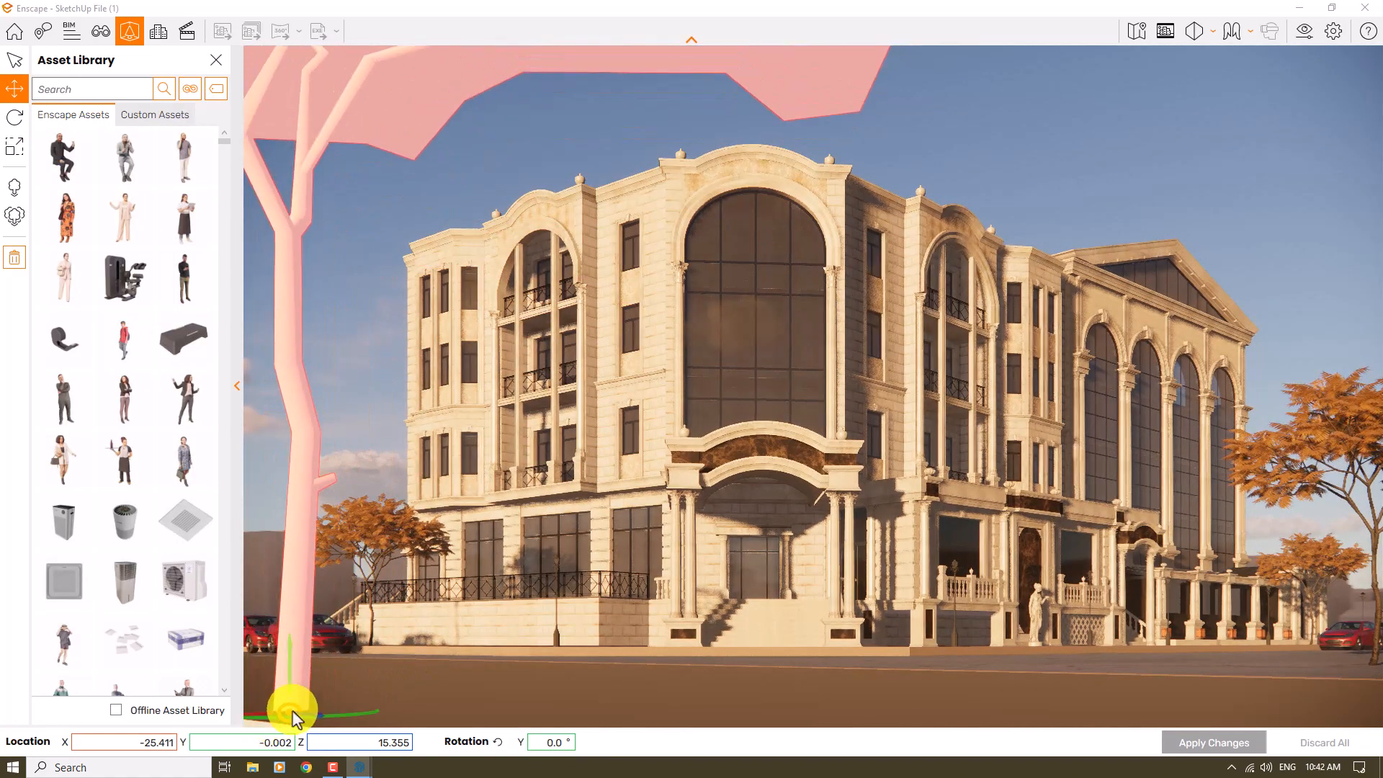
Move the foreground tree right of the building toward the camera, to about X -29.95 and Z 31.42, and apply the changes
left_click(1341, 536)
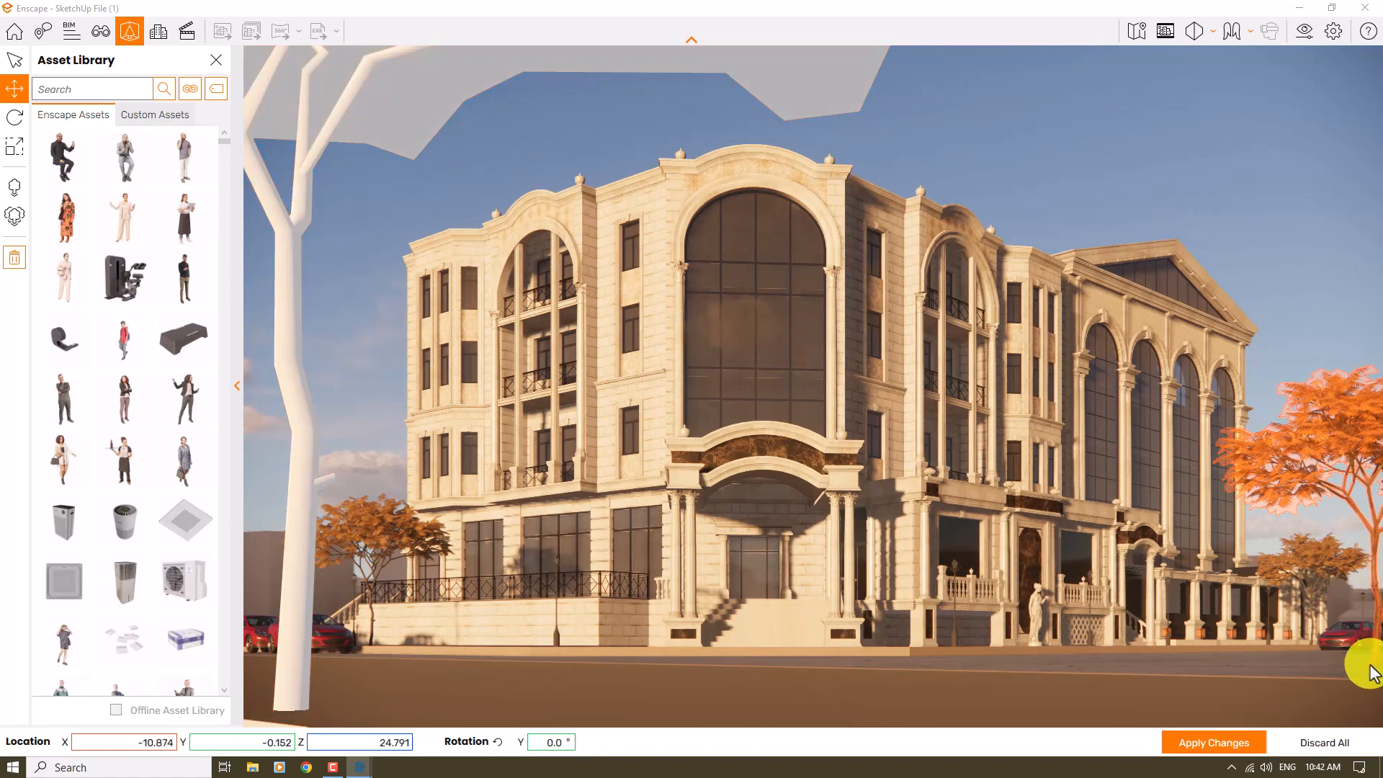
left_click_drag(1372, 674, 1375, 727)
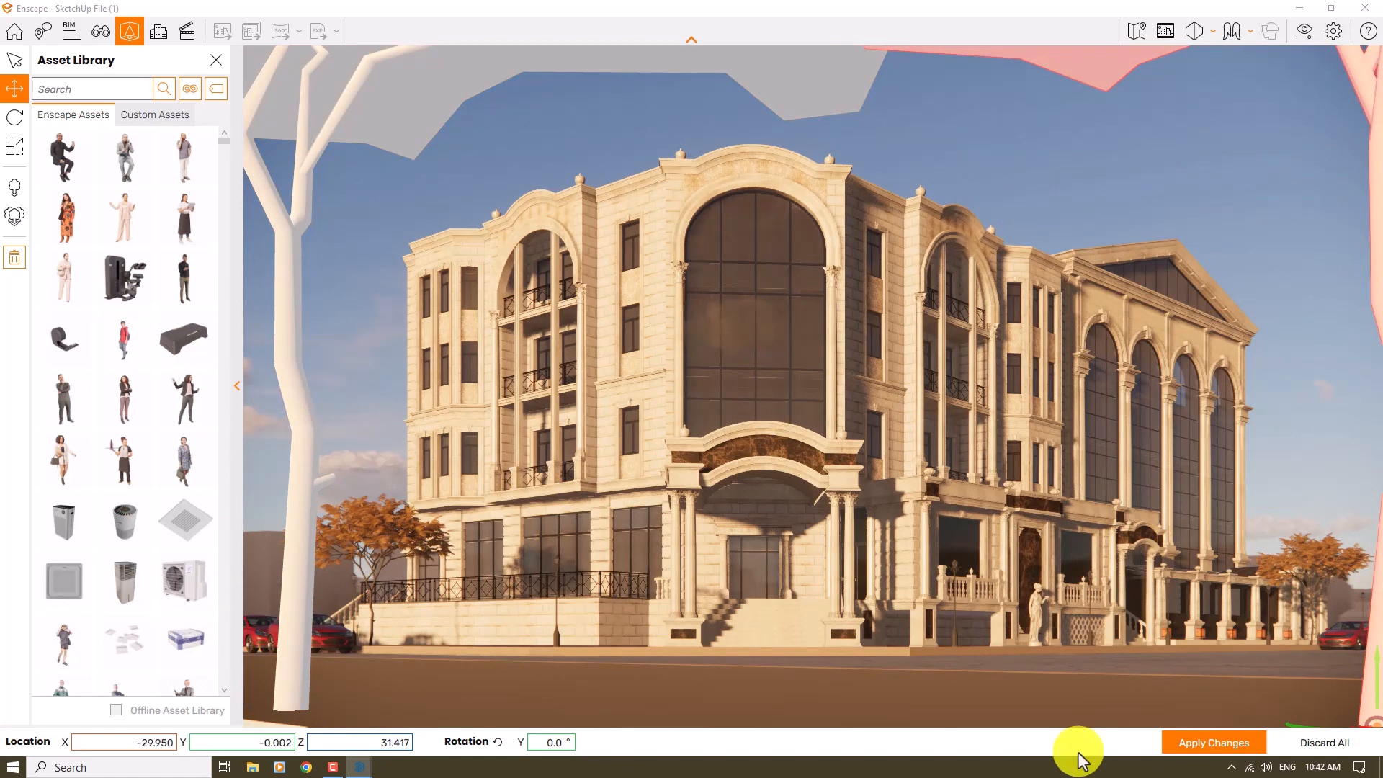
left_click(1252, 740)
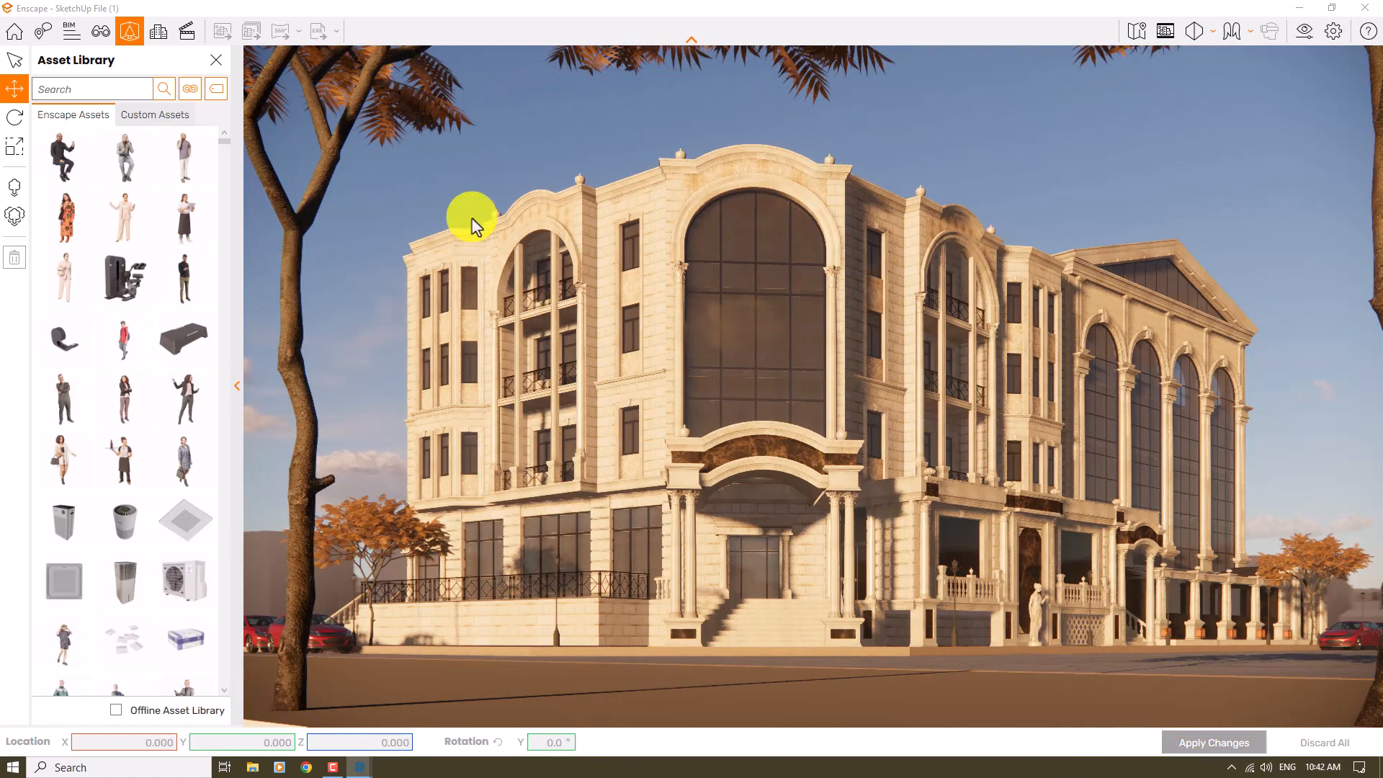
Close the Asset Library, return to the saved Scene 1 view and show the Enscape window beside SketchUp
left_click(215, 59)
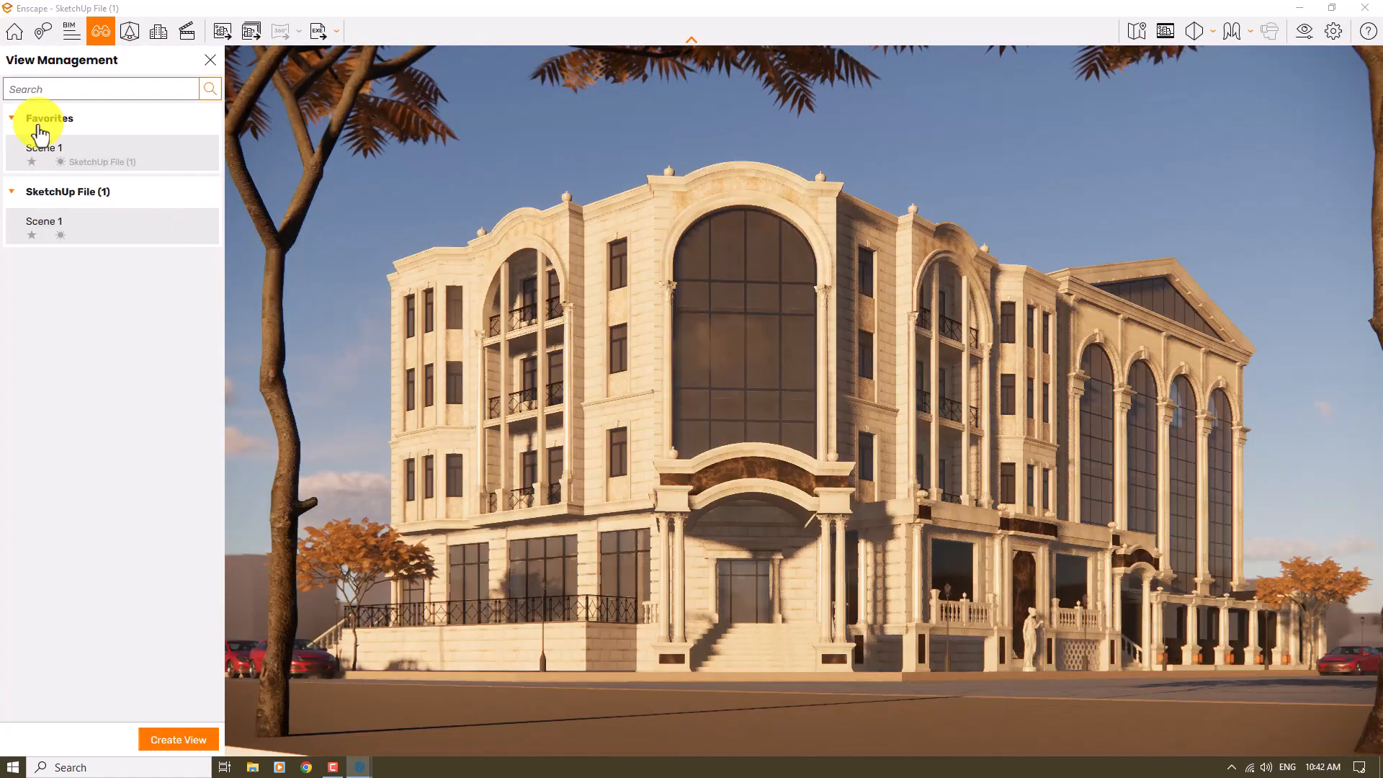
left_click(44, 225)
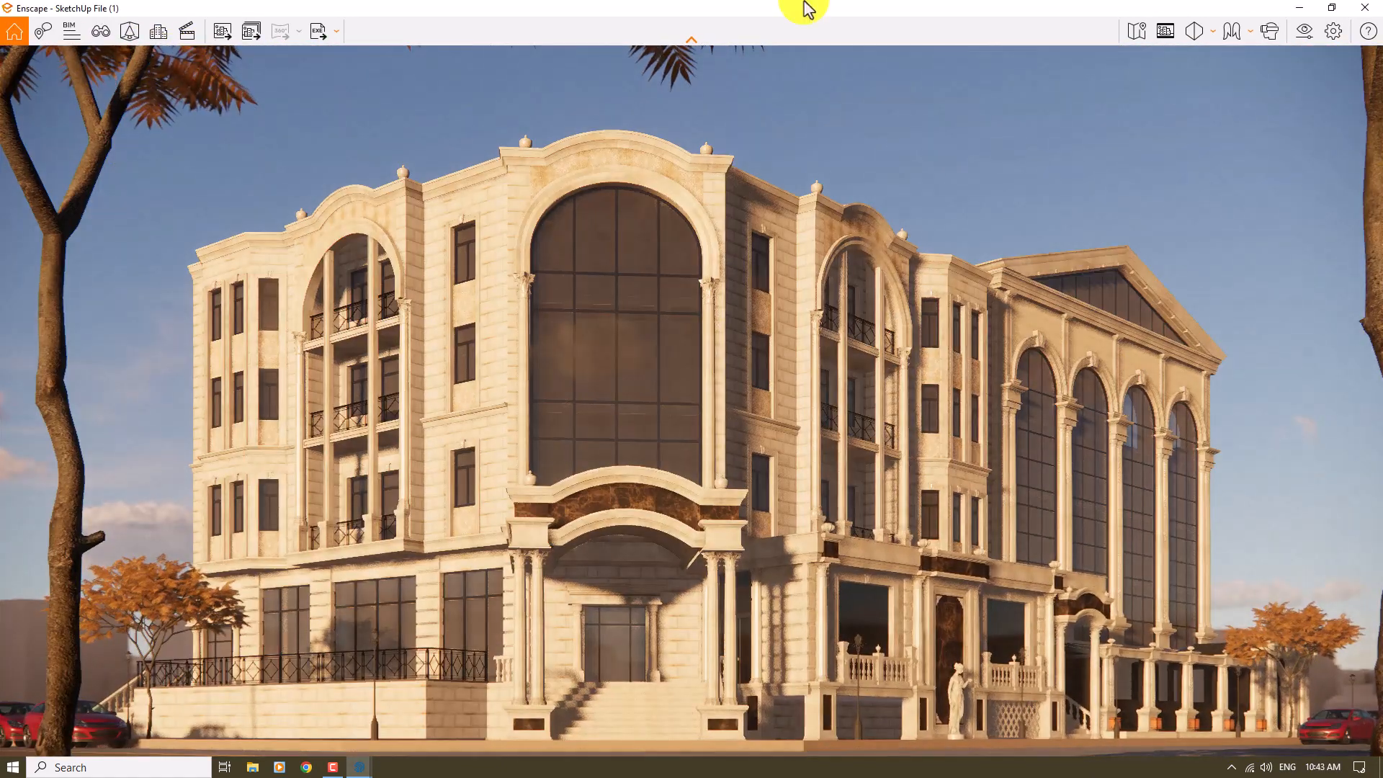
left_click_drag(805, 9, 1367, 217)
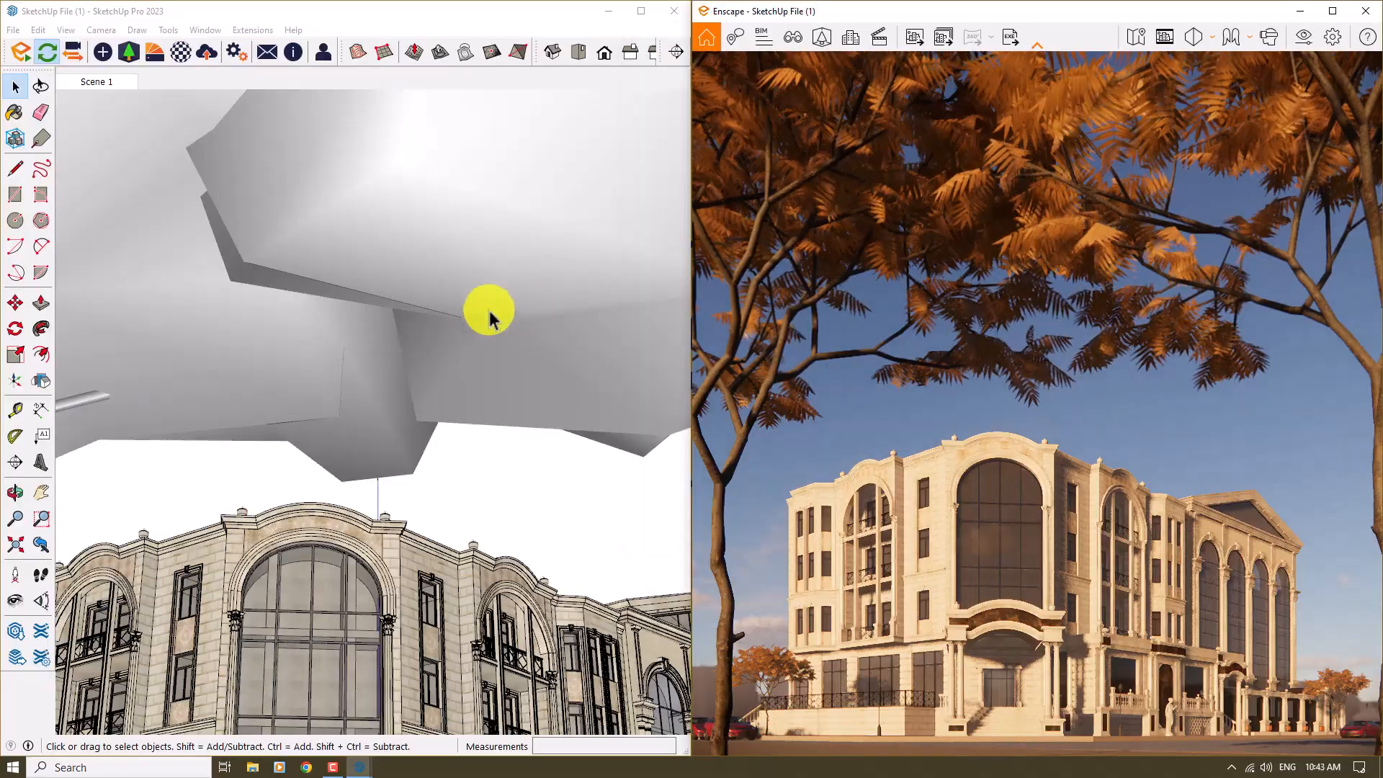
In SketchUp, move the left foreground tree about 840 mm further away from its neighbouring tree
middle_click_drag(425, 330, 284, 773)
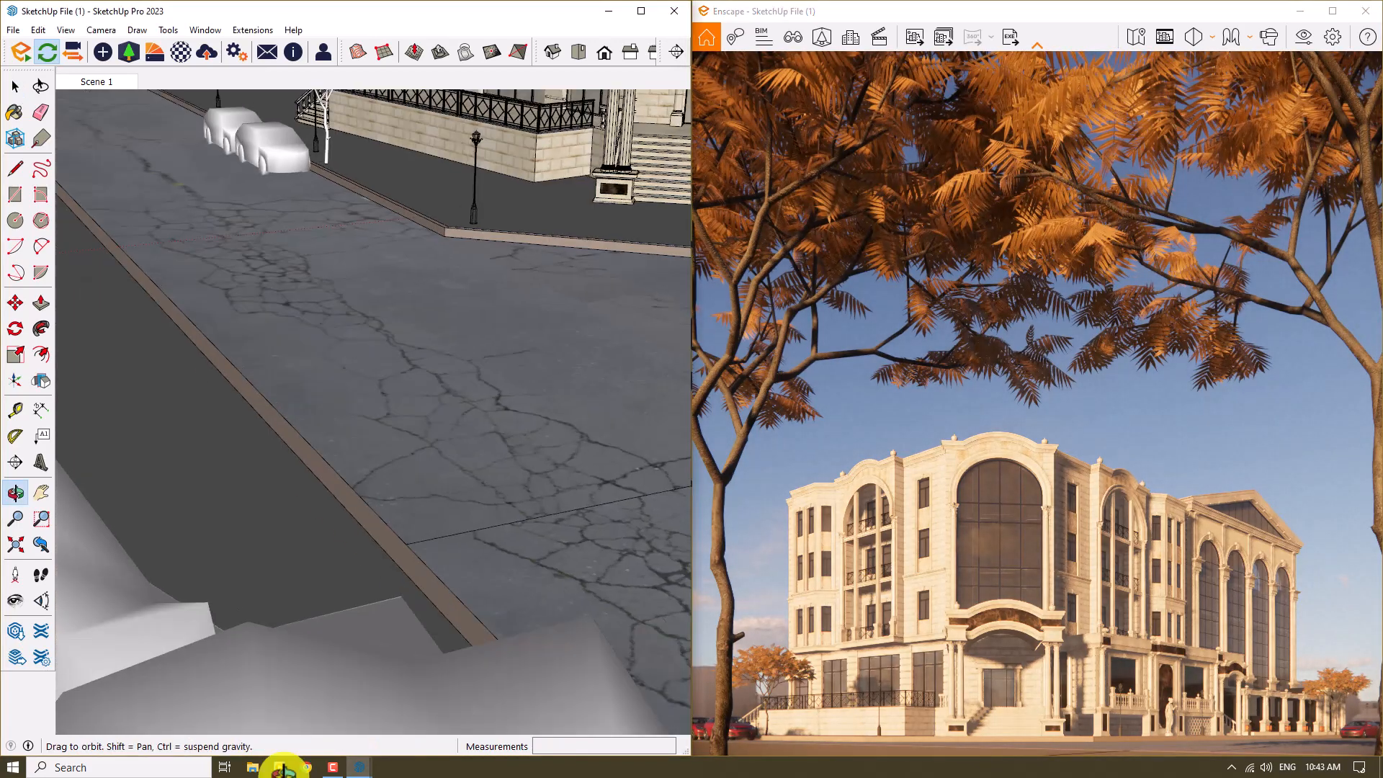
scroll(534, 189, "down", 5)
mouse_move(481, 252)
middle_mouse_down()
mouse_move(585, 474)
mouse_move(819, 370)
middle_mouse_up()
scroll(585, 473, "up", 2)
left_click(585, 487)
key("m")
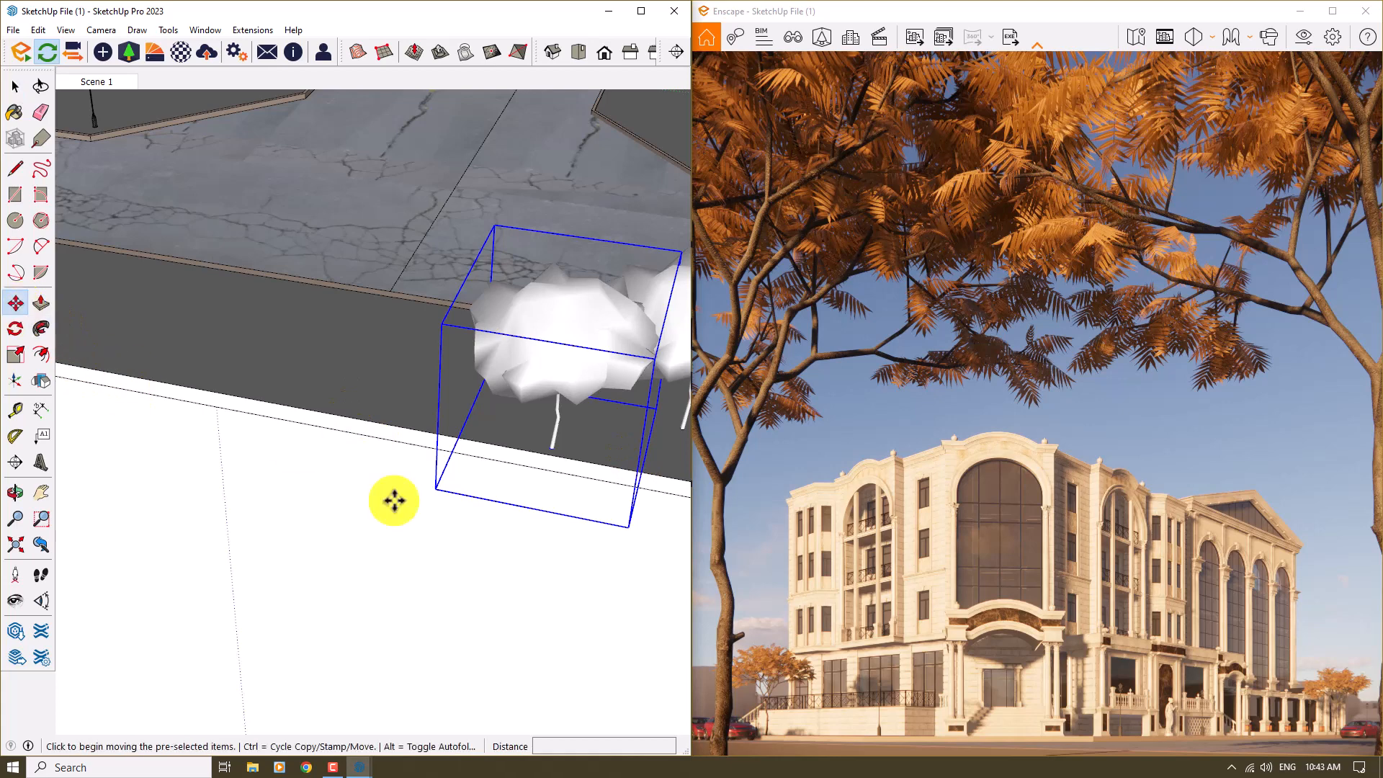
left_click(509, 559)
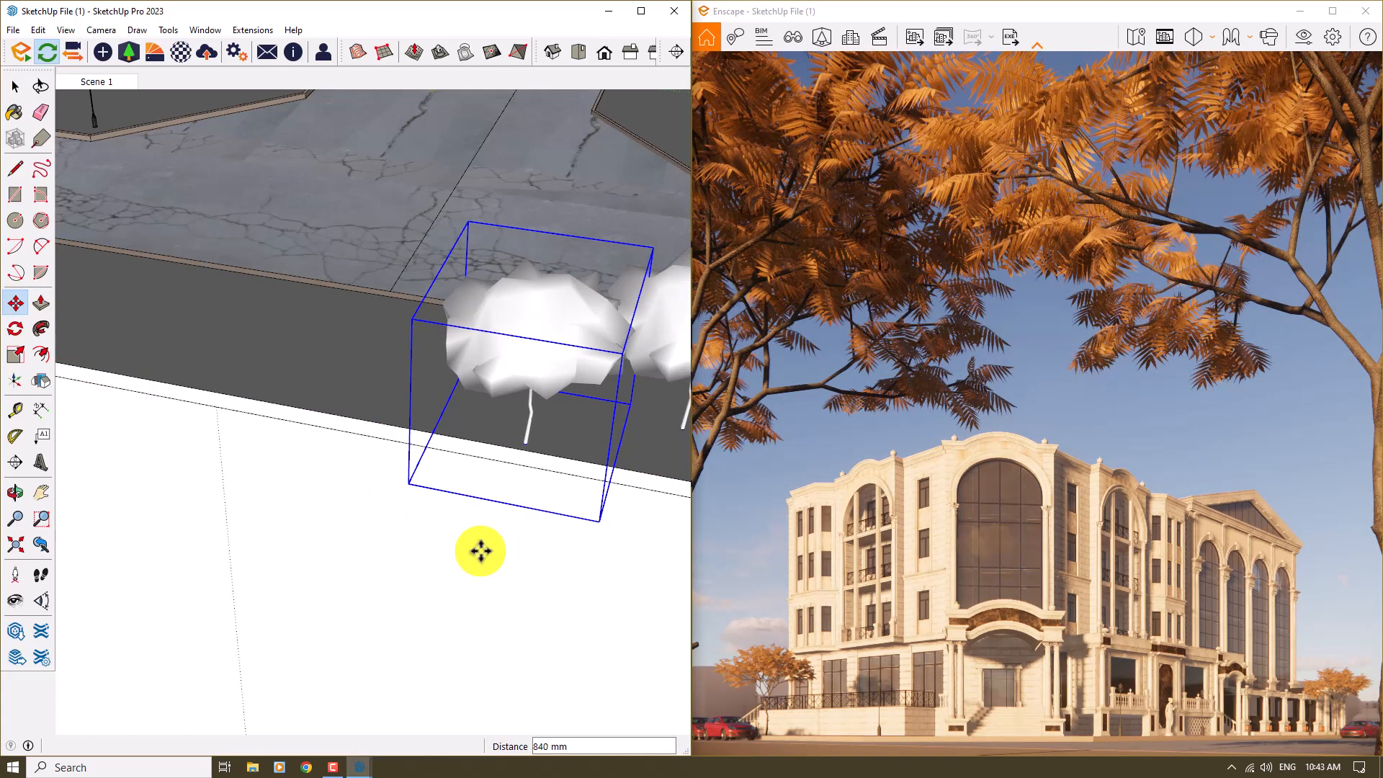
key("space")
Move the right foreground tree about 2828 mm toward the street and shift it further sideways, away from the other tree
scroll(219, 428, "down", 4)
scroll(518, 431, "up", 3)
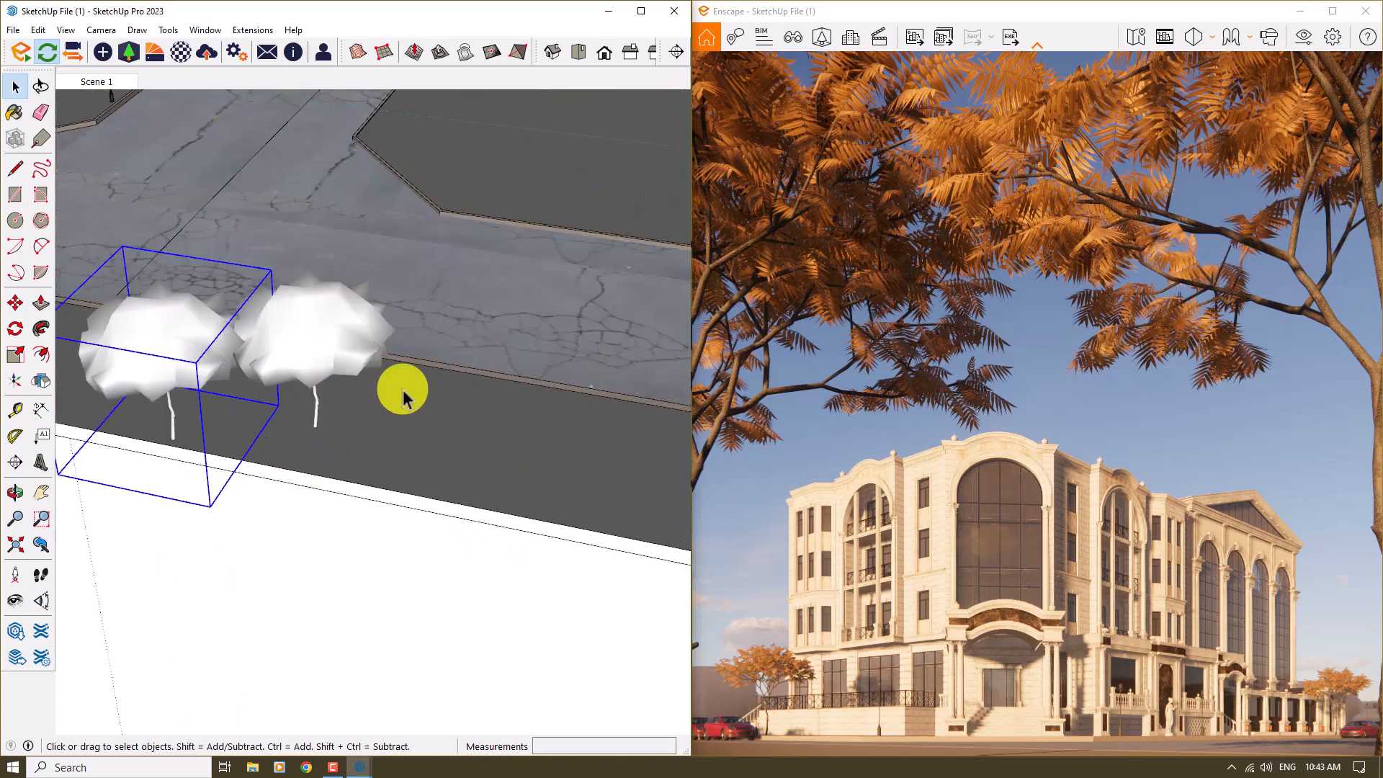
left_click(244, 358)
left_click(15, 302)
left_click(386, 463)
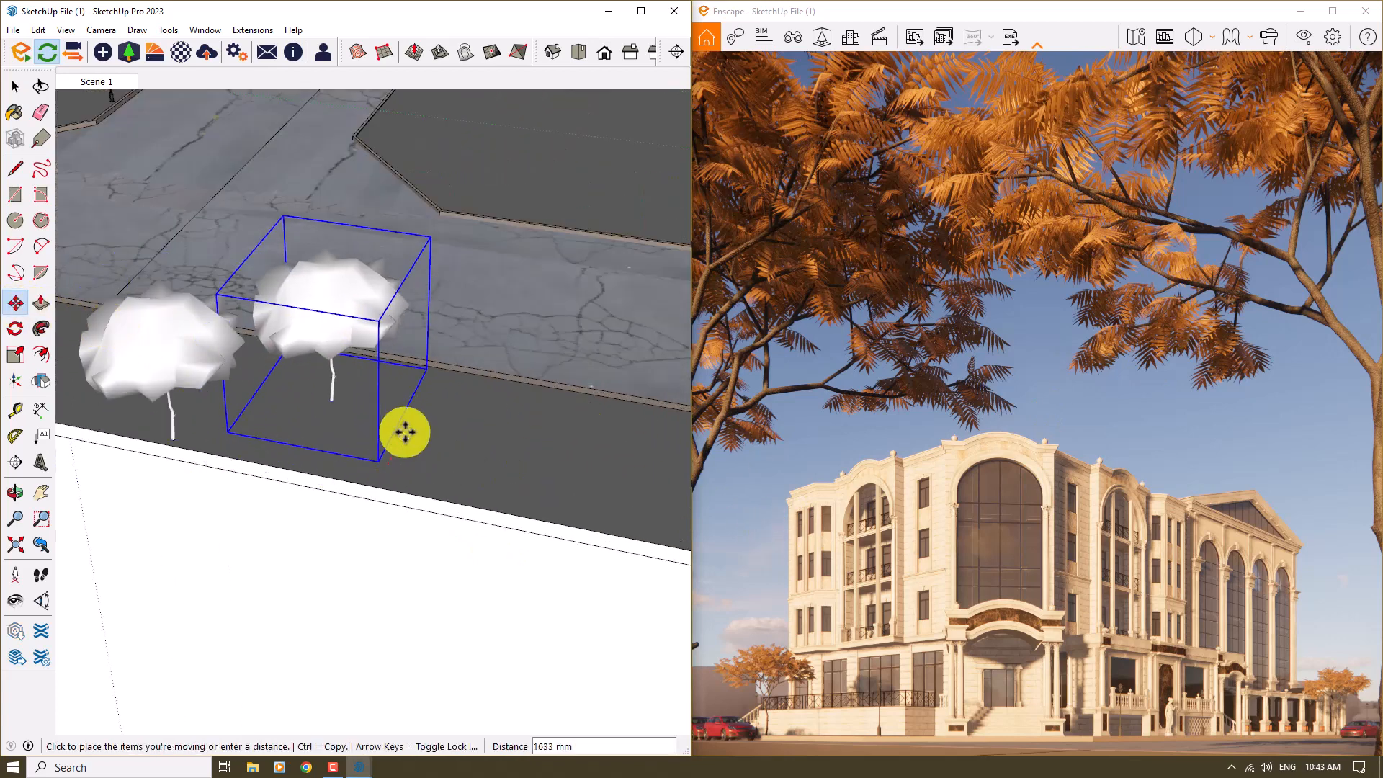
left_click(410, 425)
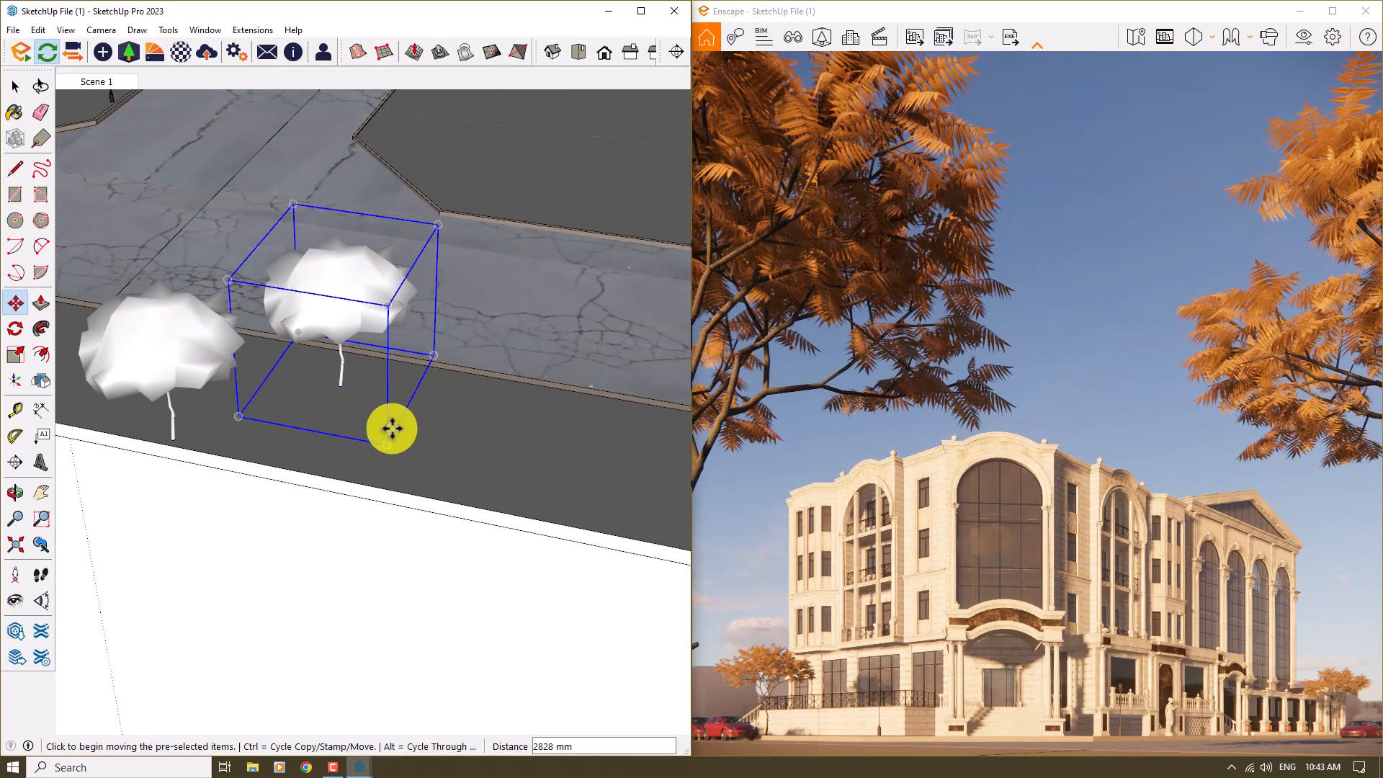
left_click(392, 429)
left_click(420, 432)
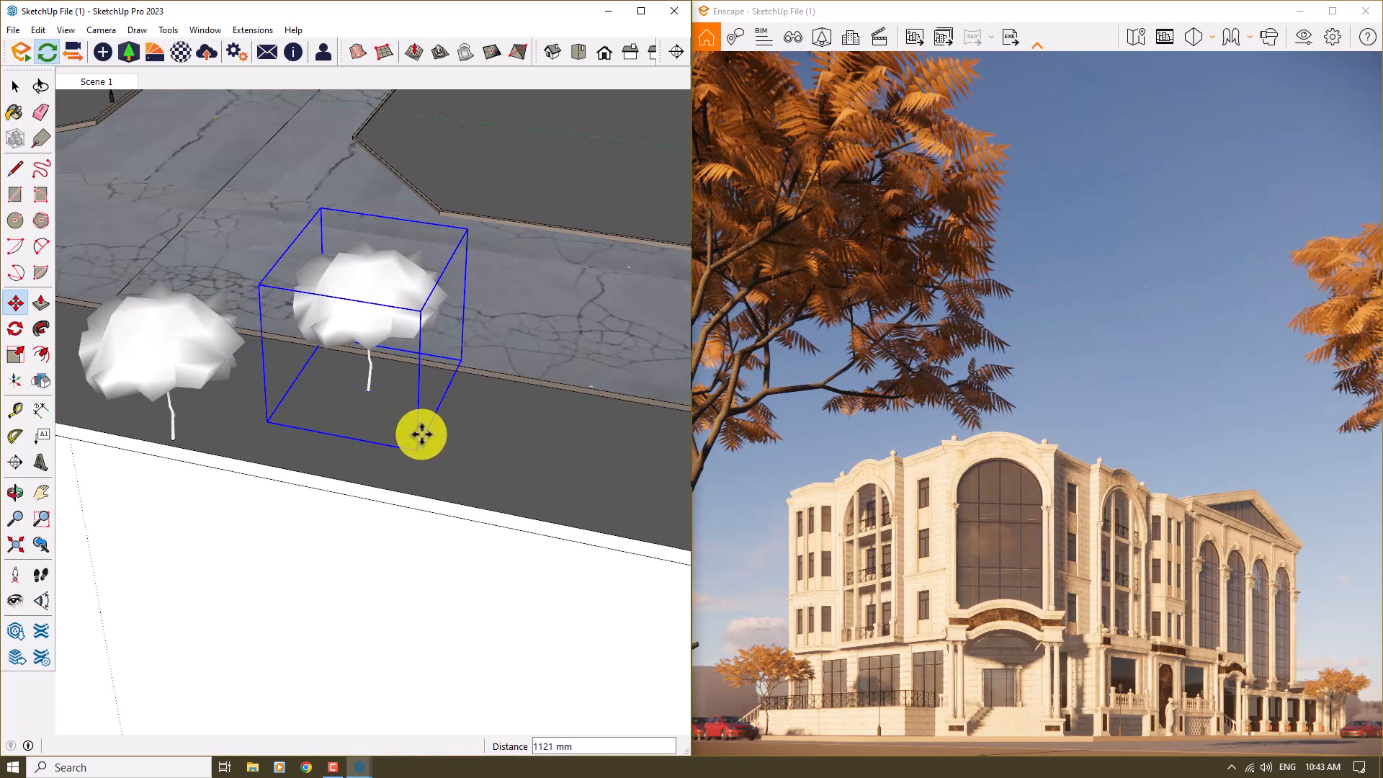
left_click(434, 441)
Lower the right foreground tree vertically so its trunk sinks below ground and its foliage drops in the Enscape view
left_click(417, 438)
mouse_move(398, 525)
middle_mouse_down()
mouse_move(355, 463)
mouse_move(318, 333)
middle_mouse_up()
left_click(256, 388)
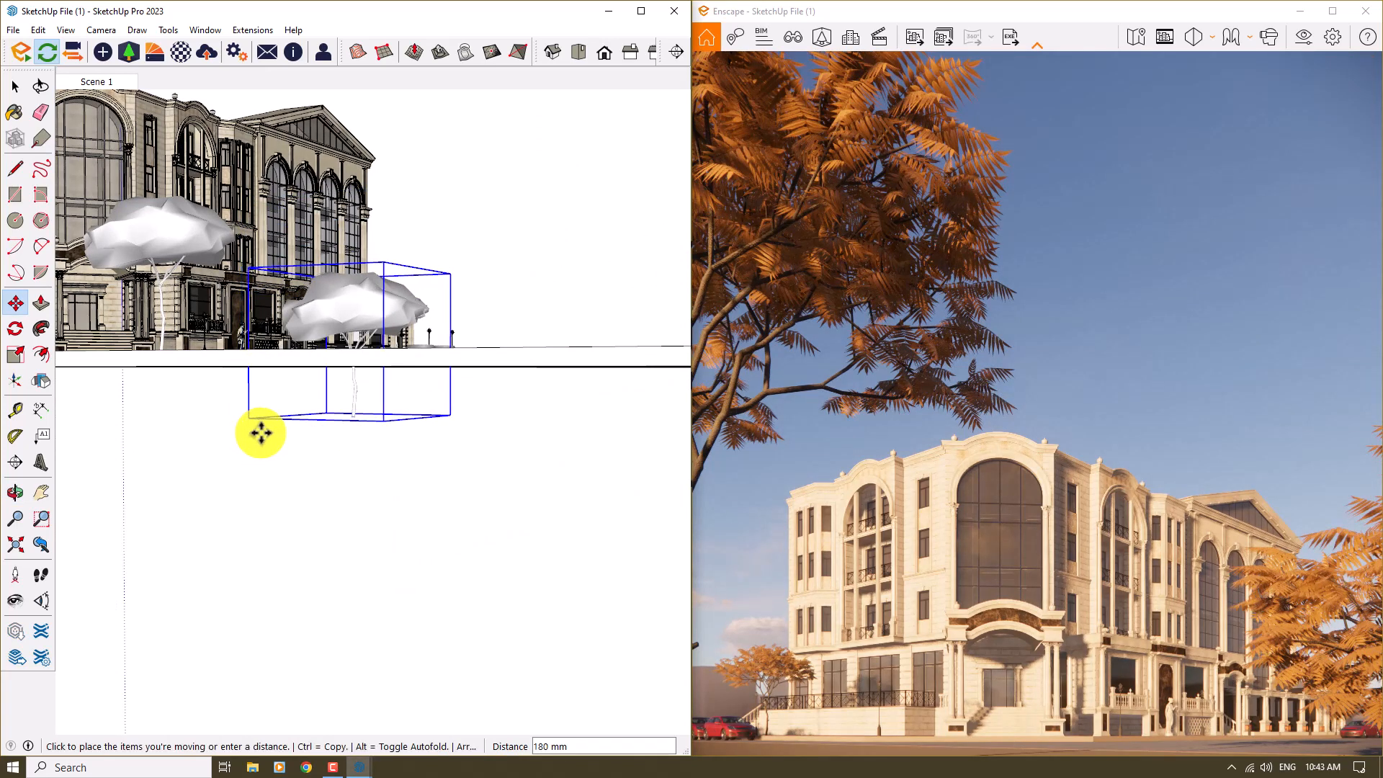
middle_click_drag(278, 437, 380, 500)
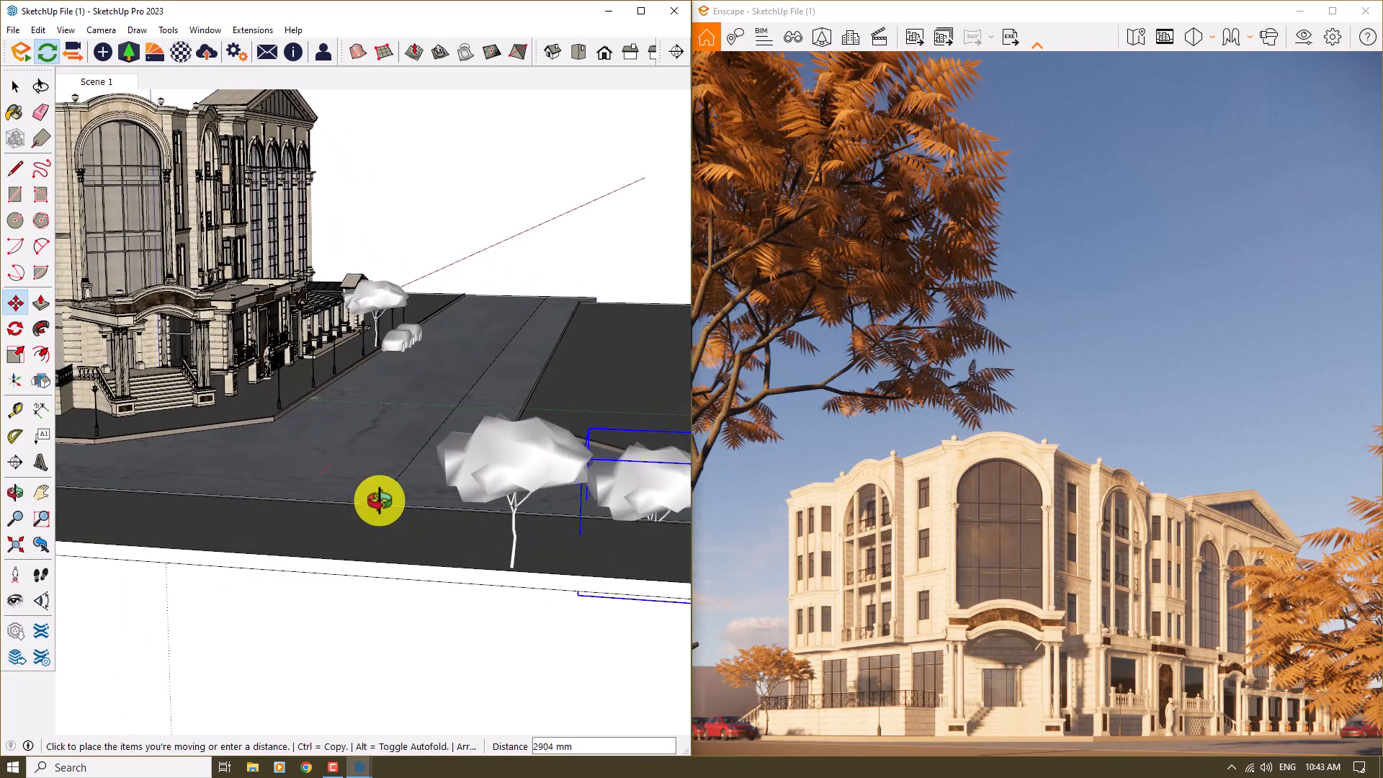
scroll(565, 603, "down", 1)
key("space")
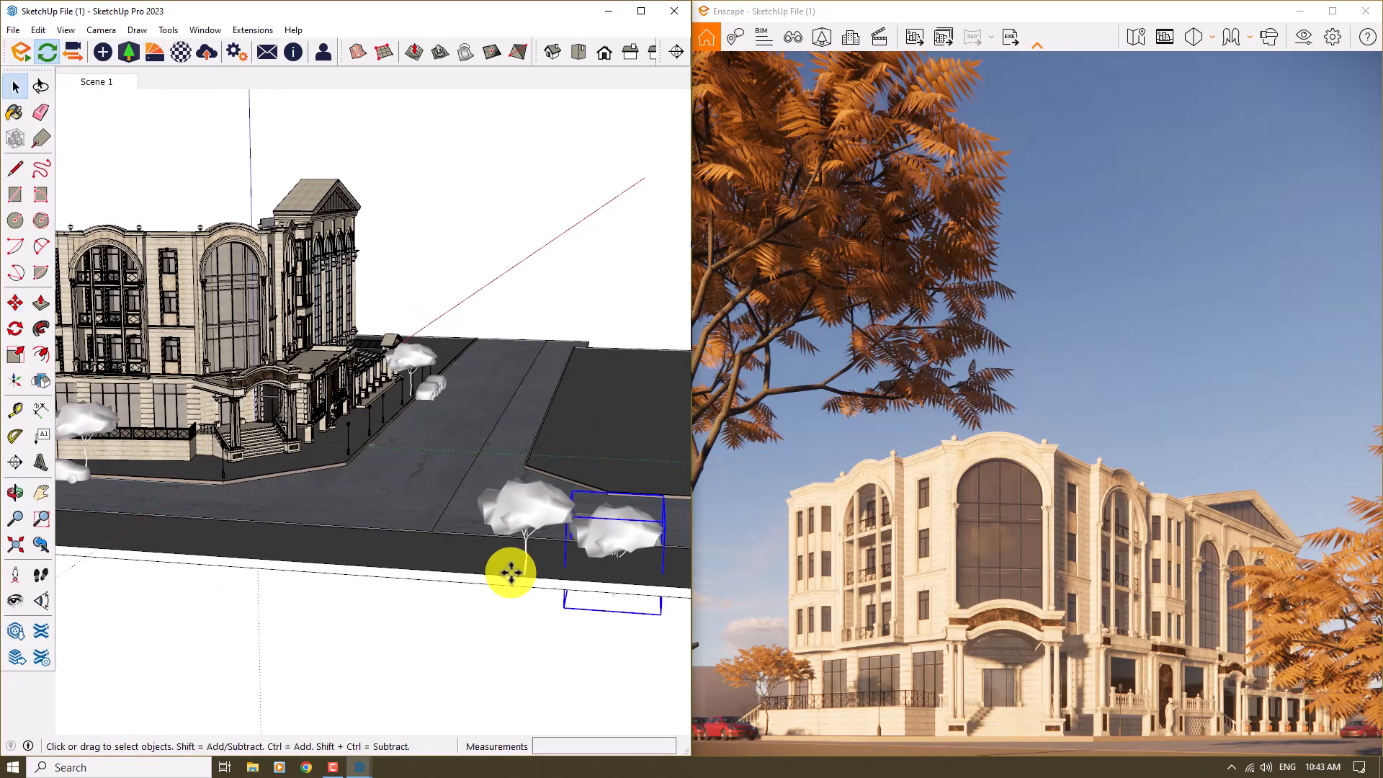
Shift the lowered tree sideways in two small moves of about 370 mm and 288 mm, away from the left foreground tree
scroll(266, 509, "down", 3)
scroll(549, 606, "up", 3)
scroll(392, 531, "up", 3)
middle_click_drag(393, 531, 450, 541)
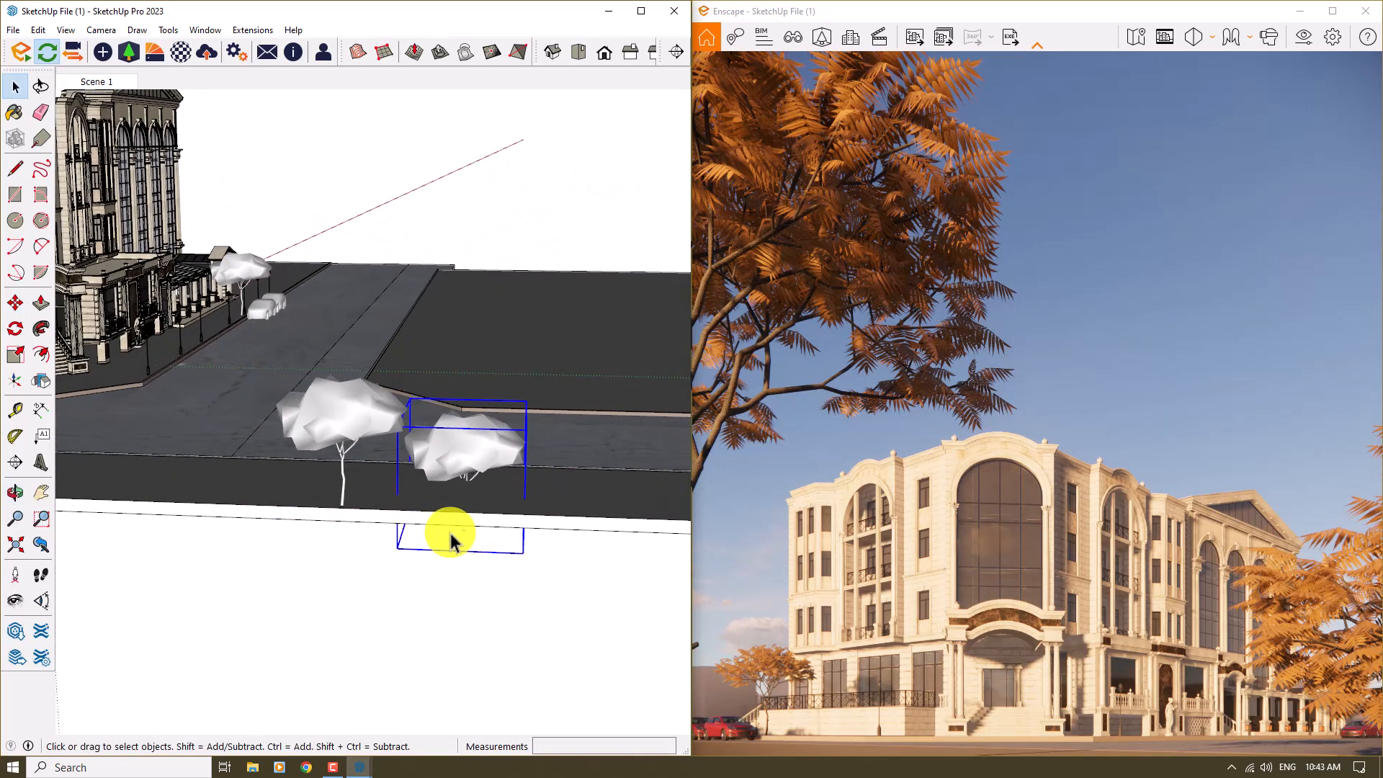
left_click(15, 306)
scroll(456, 590, "up", 3)
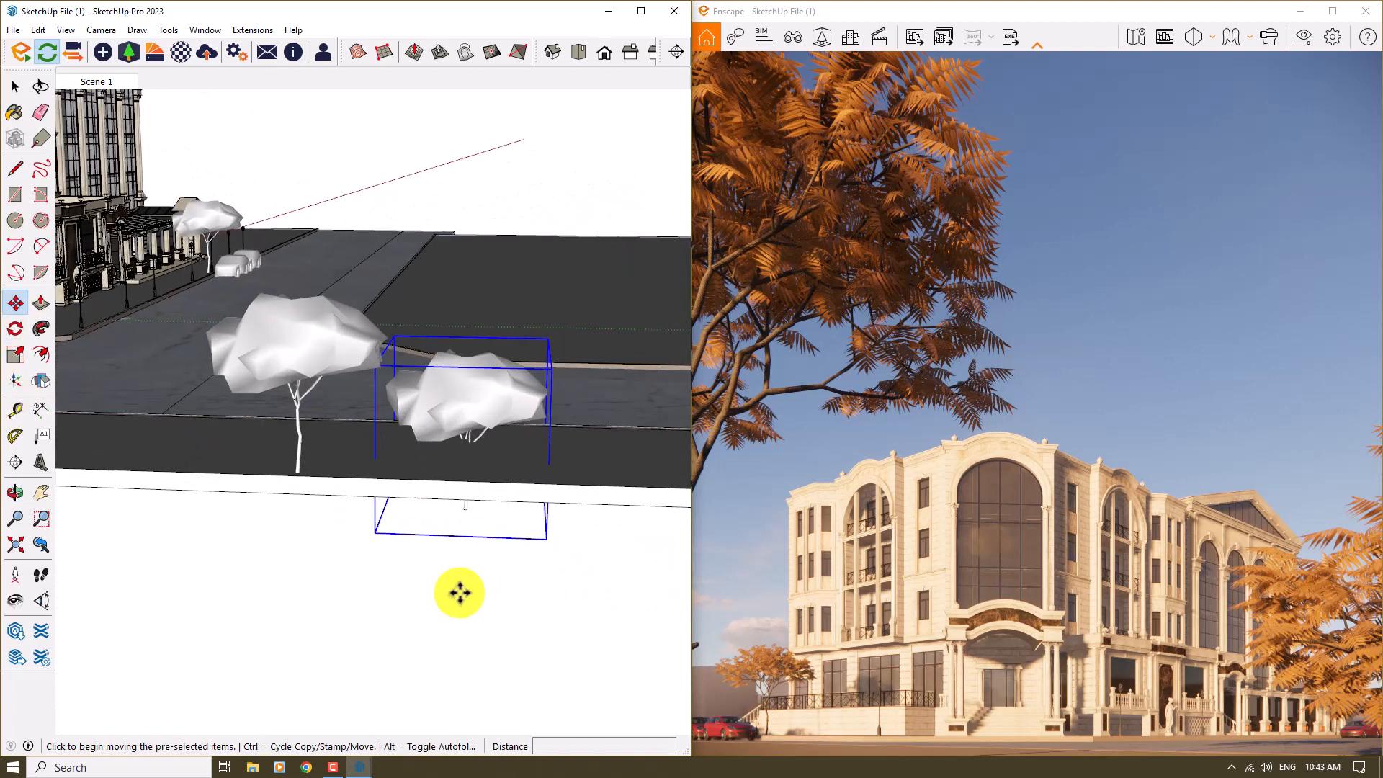
left_click(447, 568)
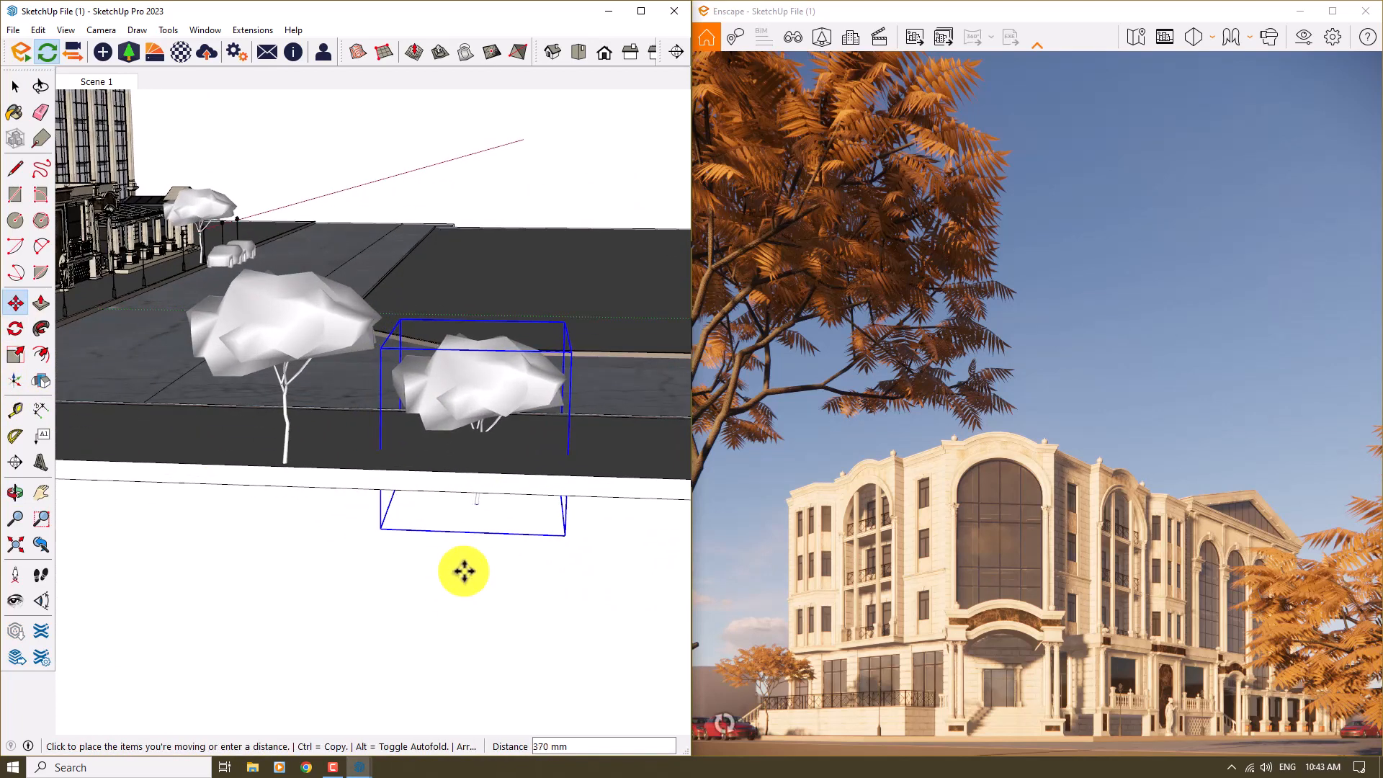
left_click(464, 571)
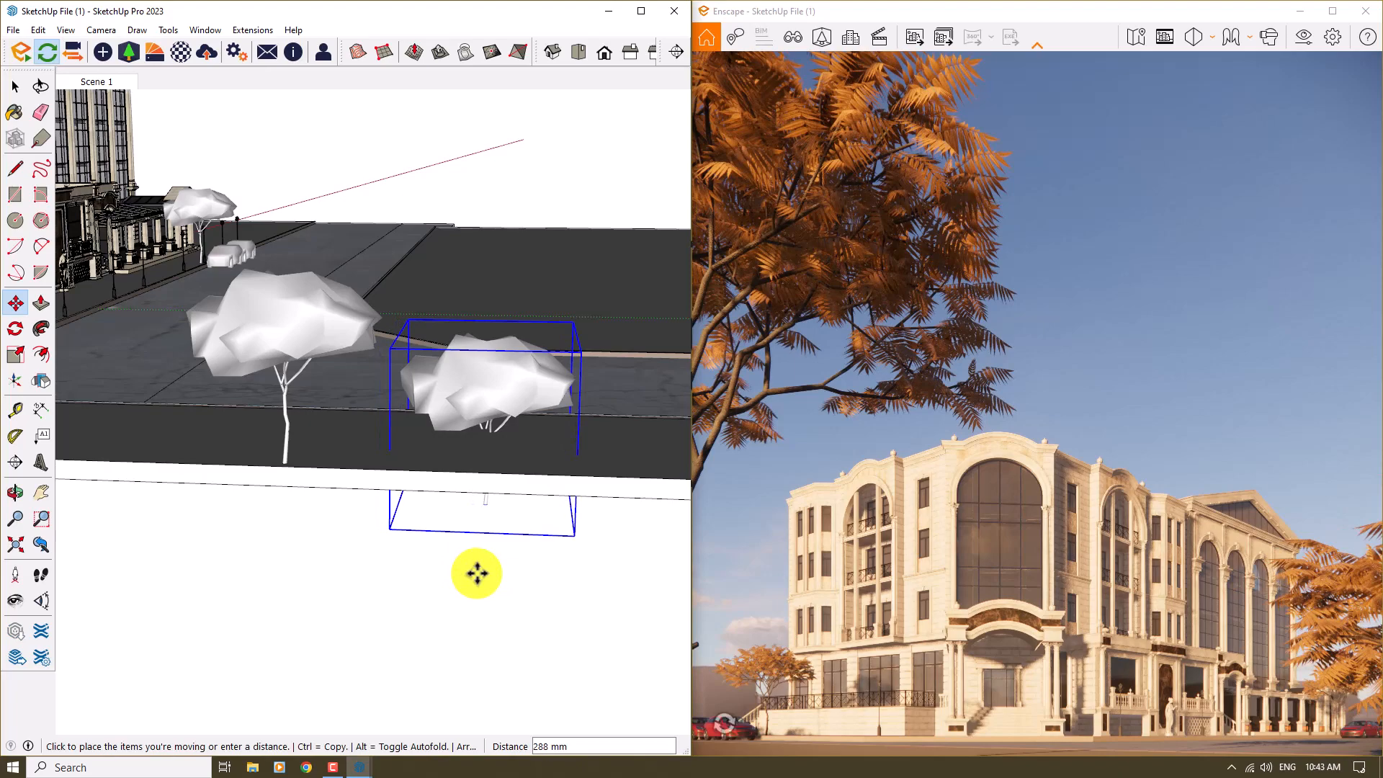
left_click(476, 573)
Maximize the Enscape window with Safe Frame turned on, and open Visual Settings beside the left part of the building
left_click(1332, 12)
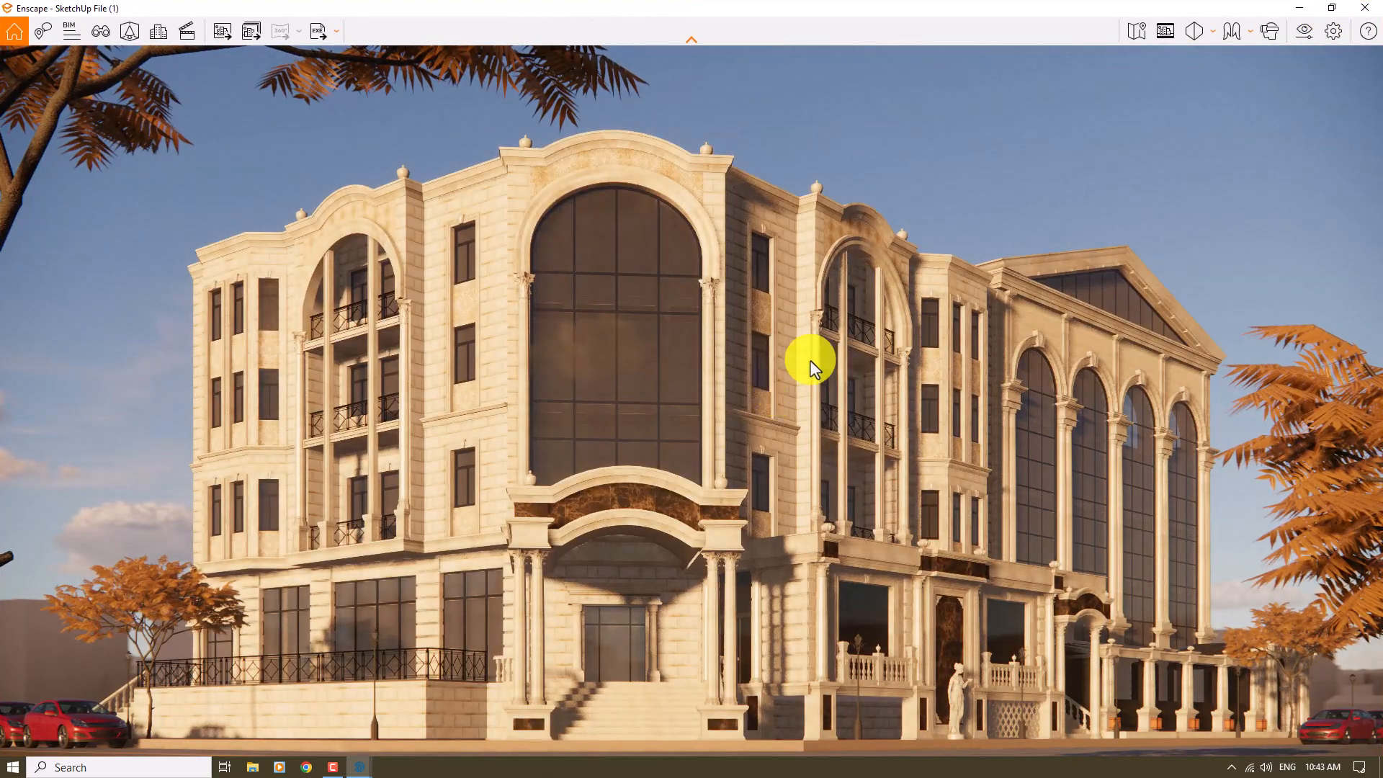
left_click(1174, 38)
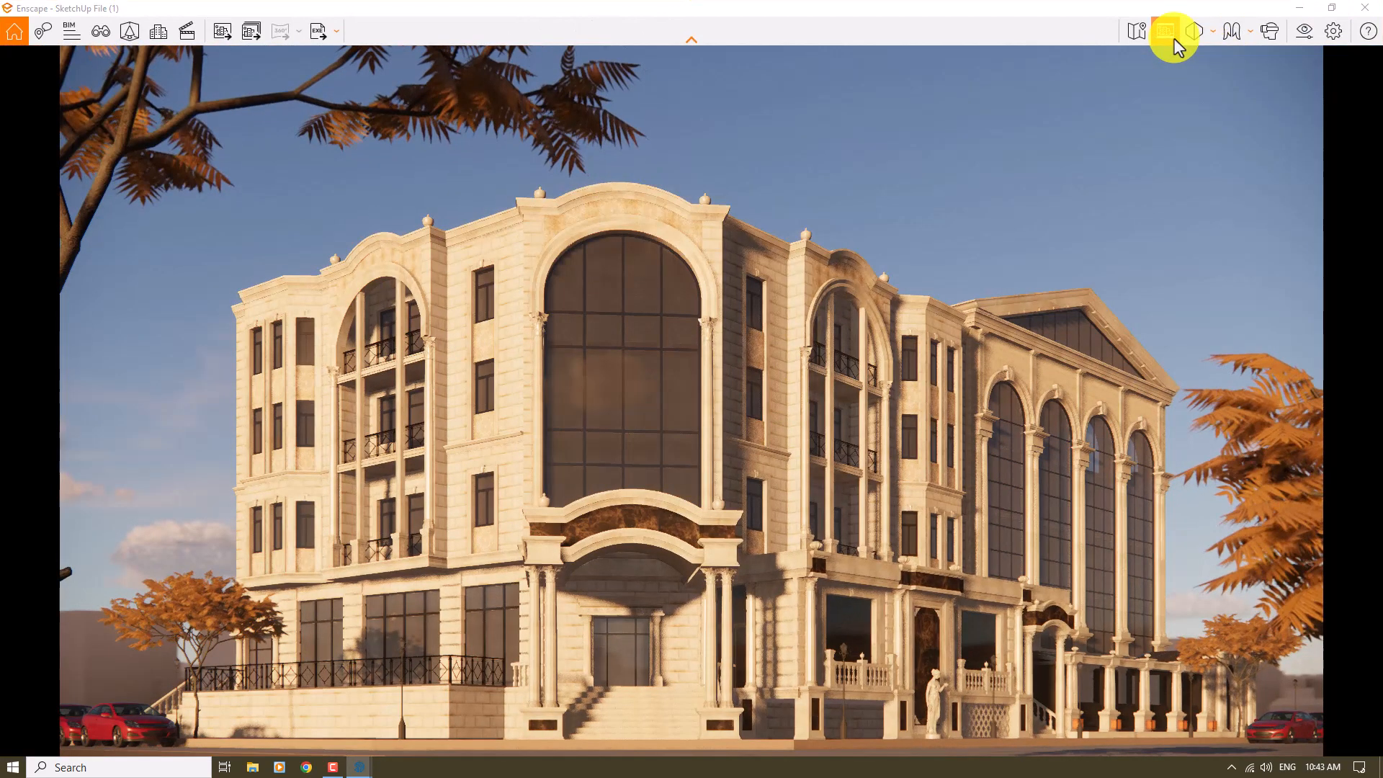
left_click(1304, 36)
left_click_drag(688, 121, 1135, 91)
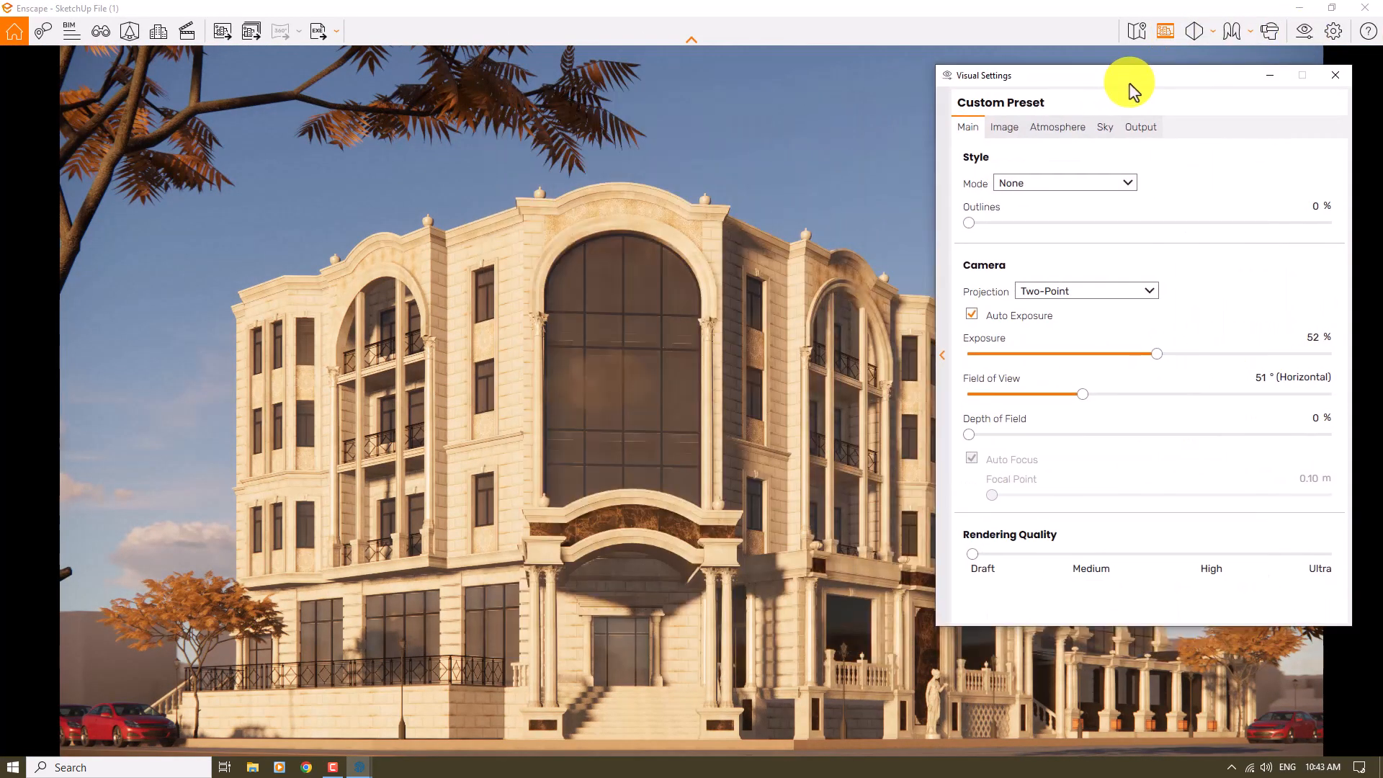
Turn off Auto Exposure and set the camera exposure to 38%
left_click(1001, 319)
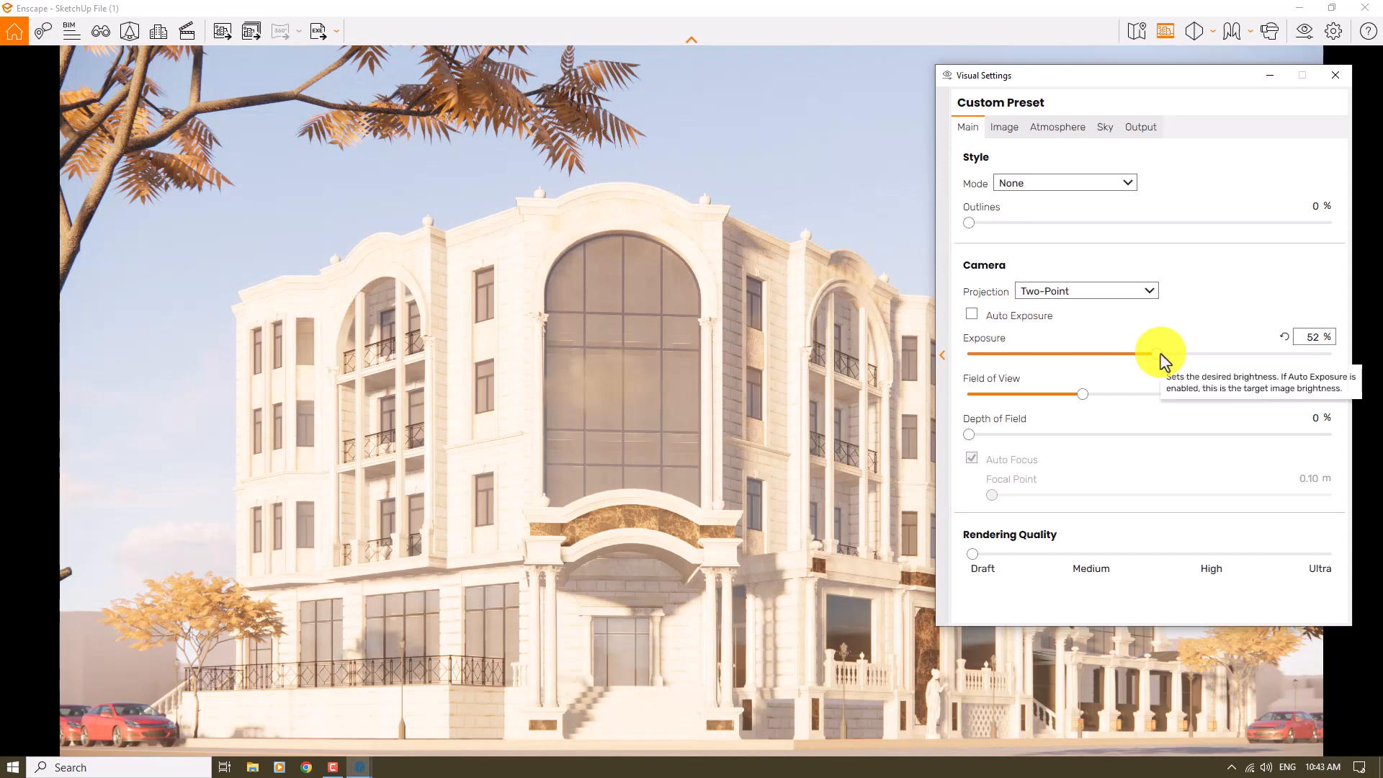
left_click_drag(1158, 354, 1096, 365)
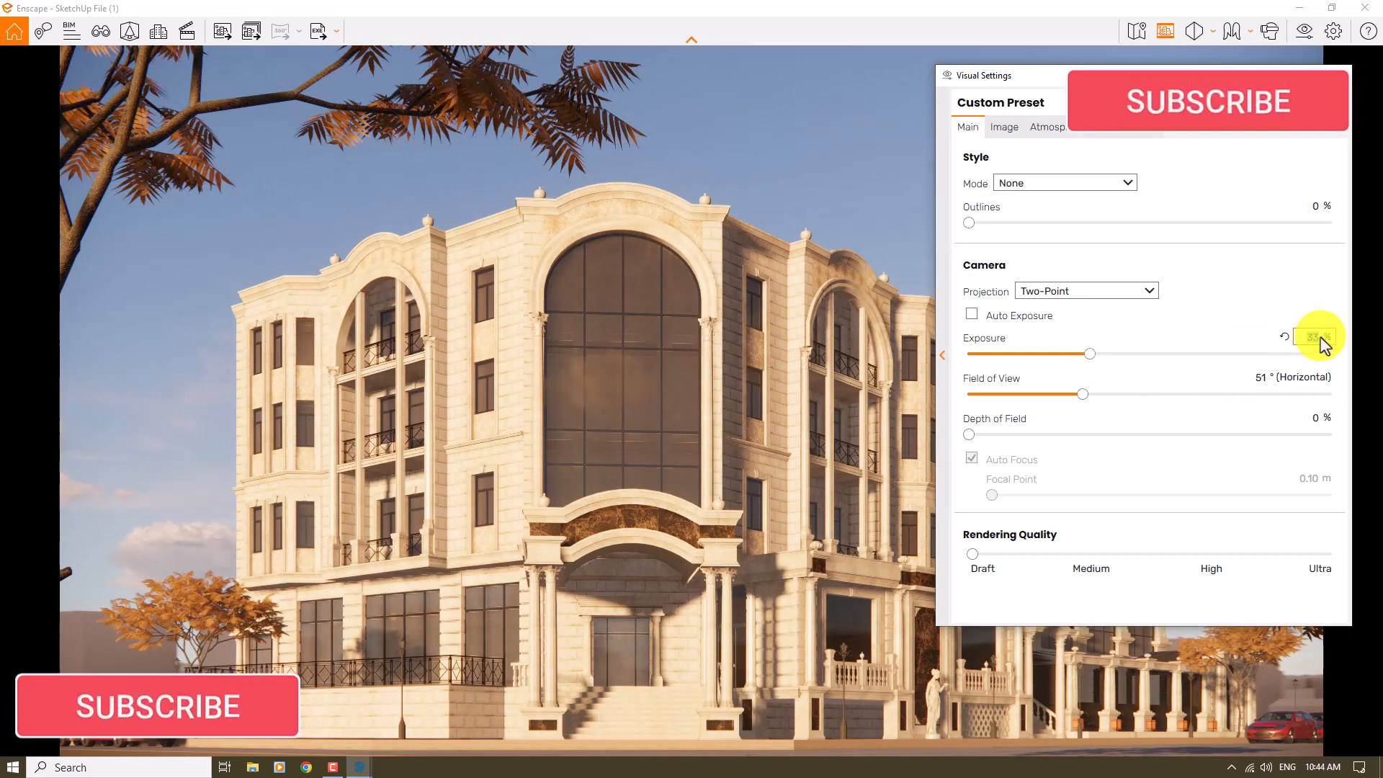
type("38")
key("Return")
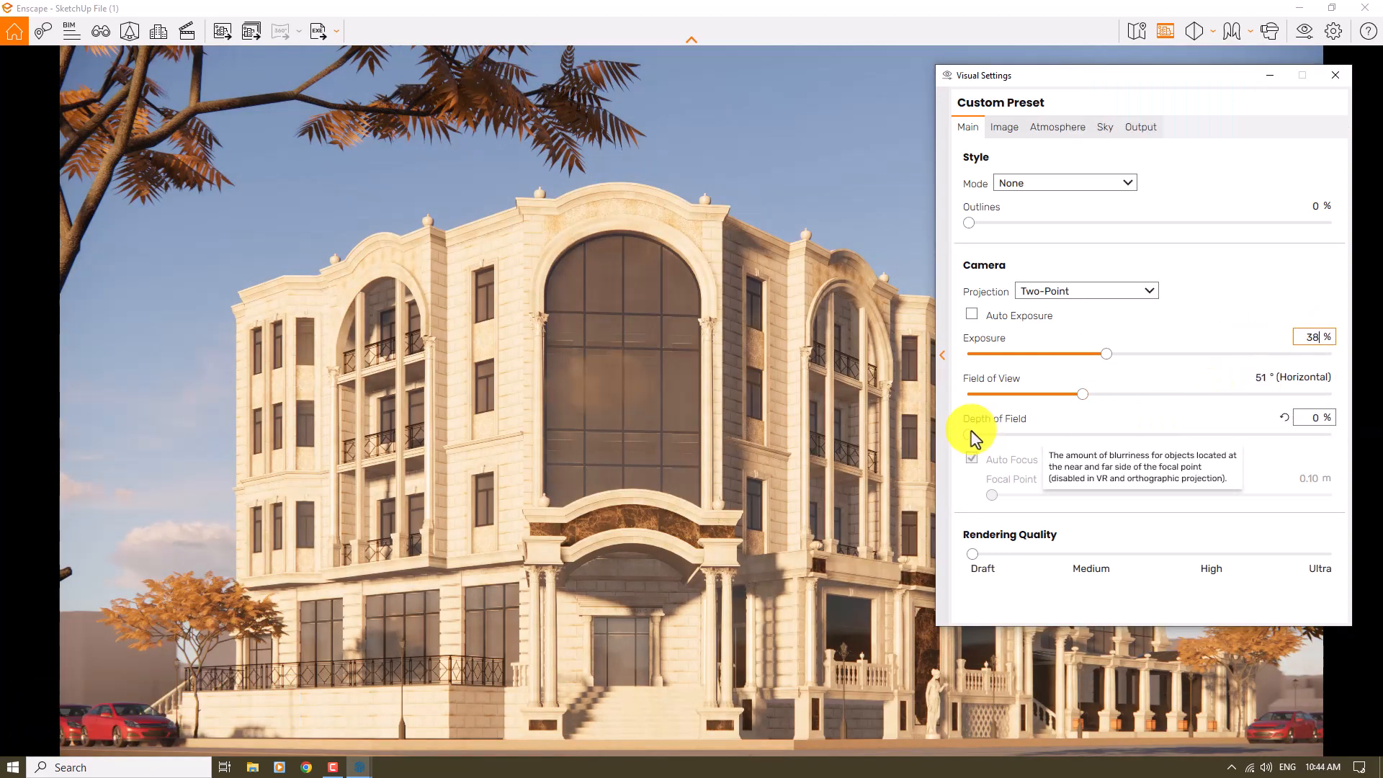
Turn off Auto Focus, set the focal point to about 45.78 m and the depth of field to 15%
left_click_drag(974, 435, 1046, 441)
left_click(974, 461)
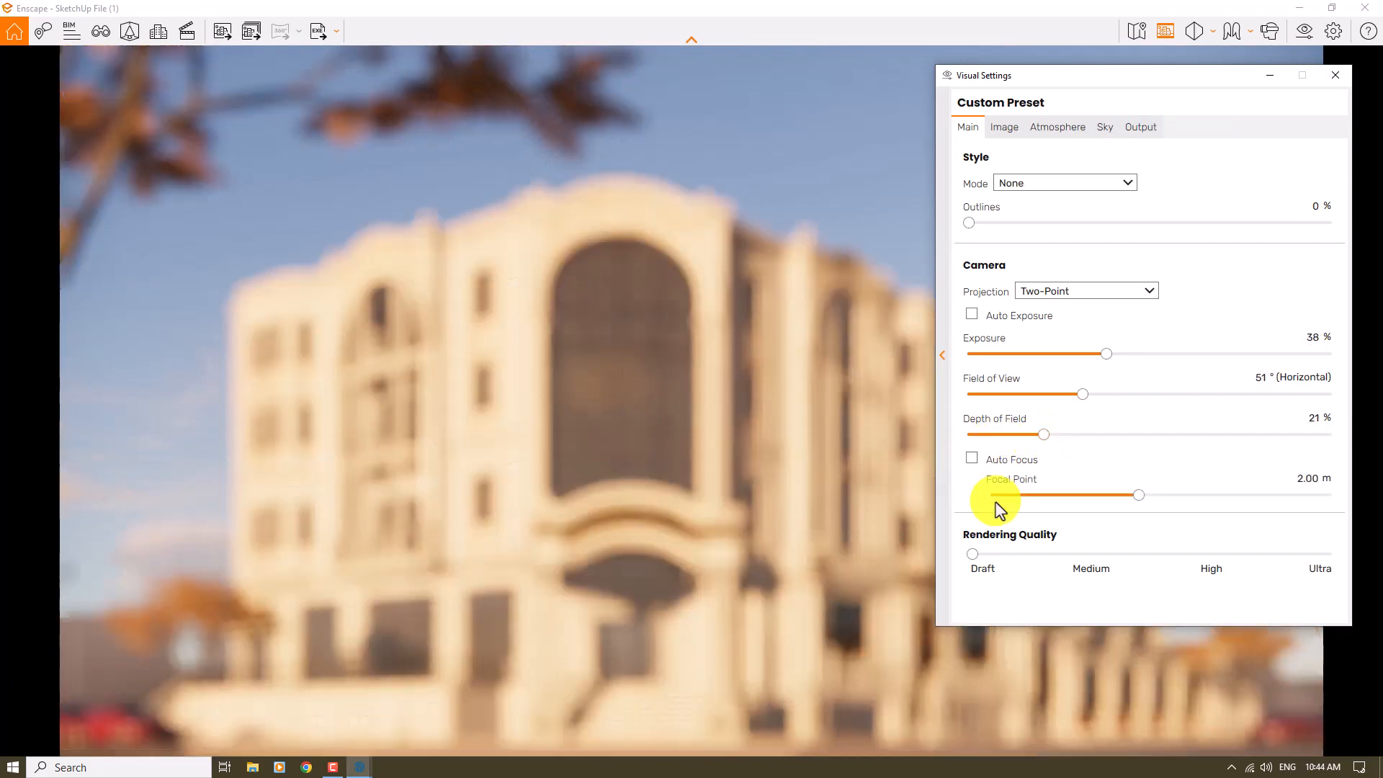
left_click_drag(1136, 495, 1109, 497)
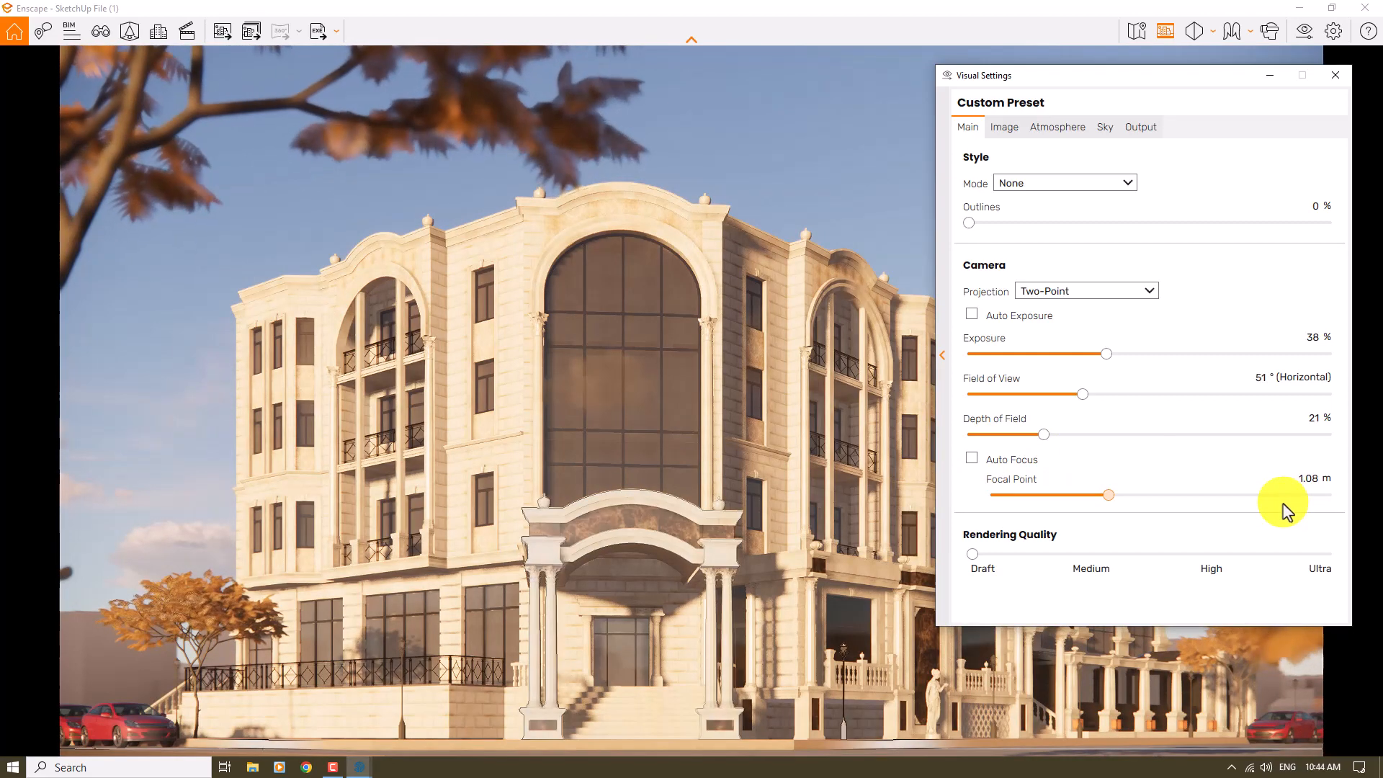
left_click_drag(1289, 504, 1292, 504)
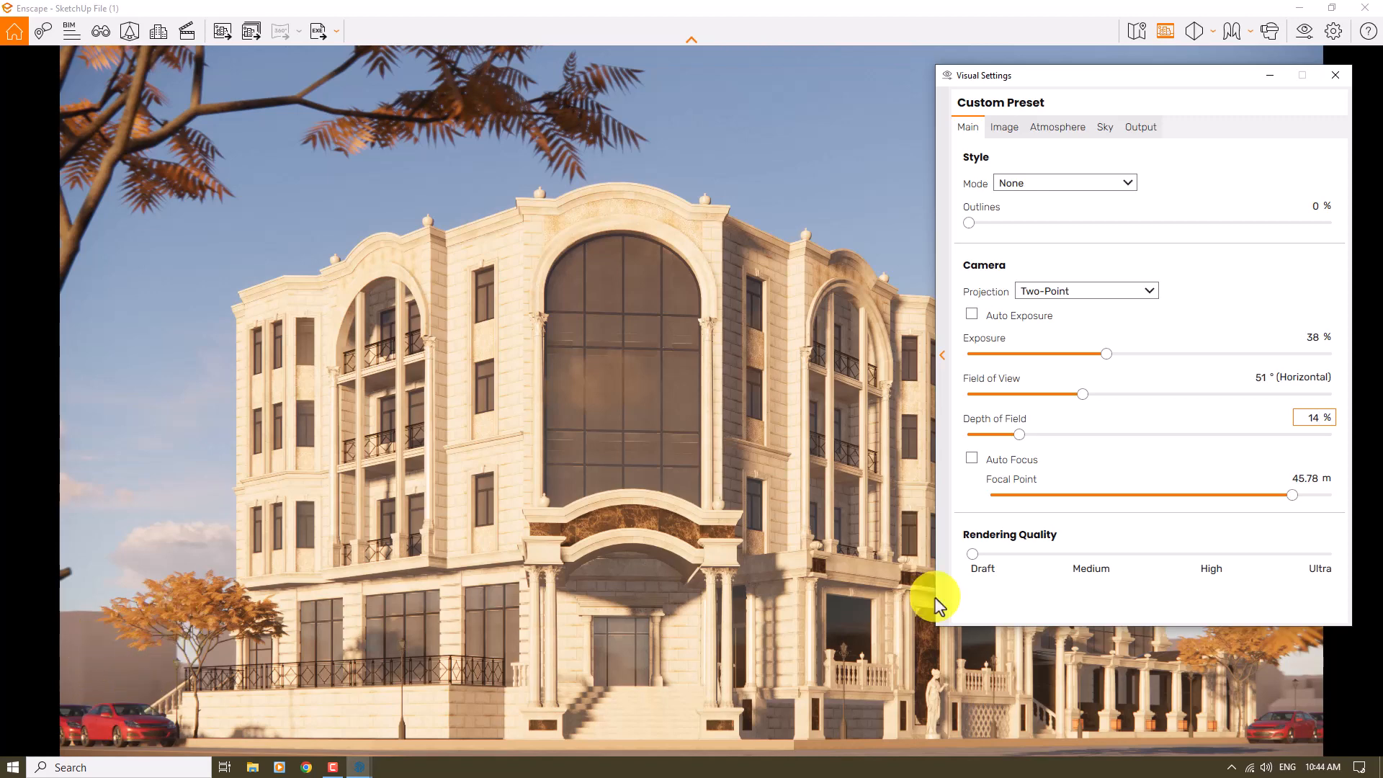
left_click(1024, 435)
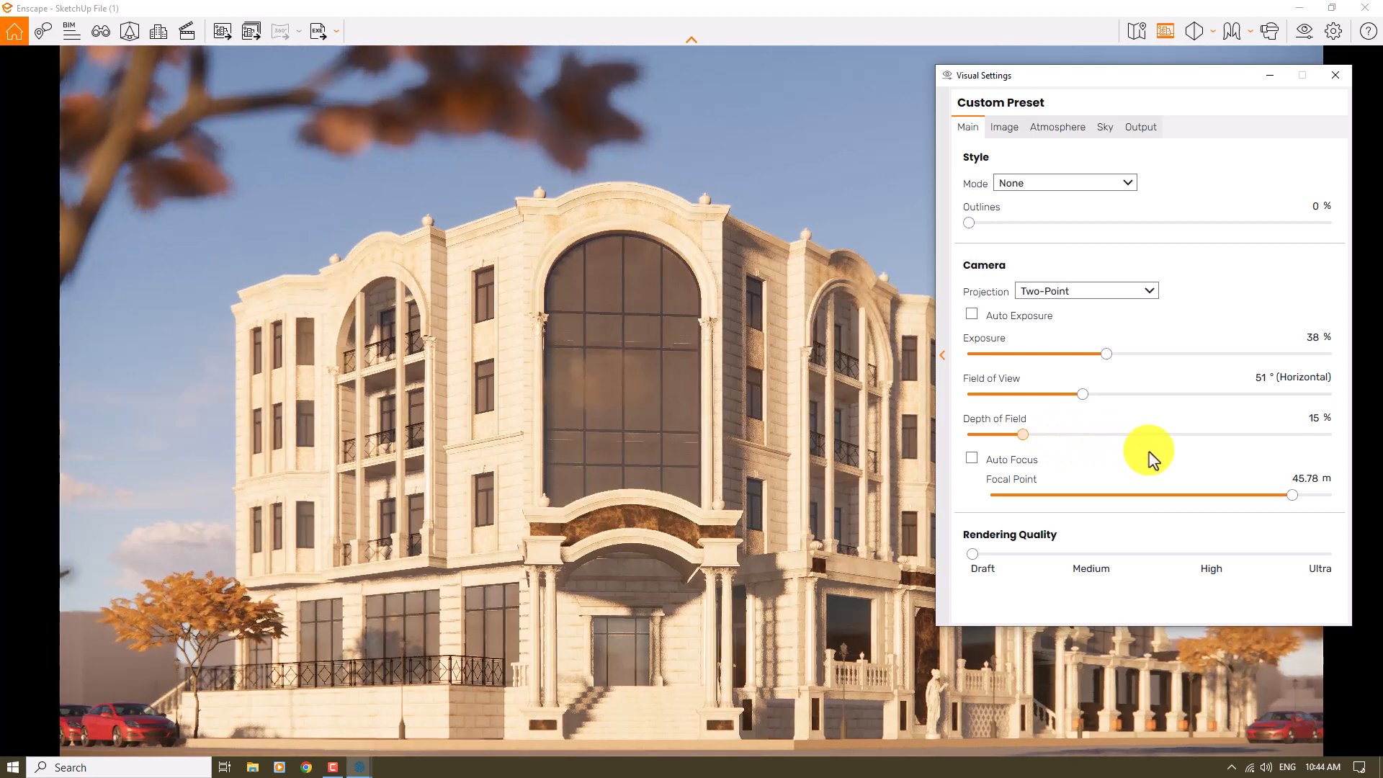
Set the camera's depth of field to 34%
left_click(1171, 435)
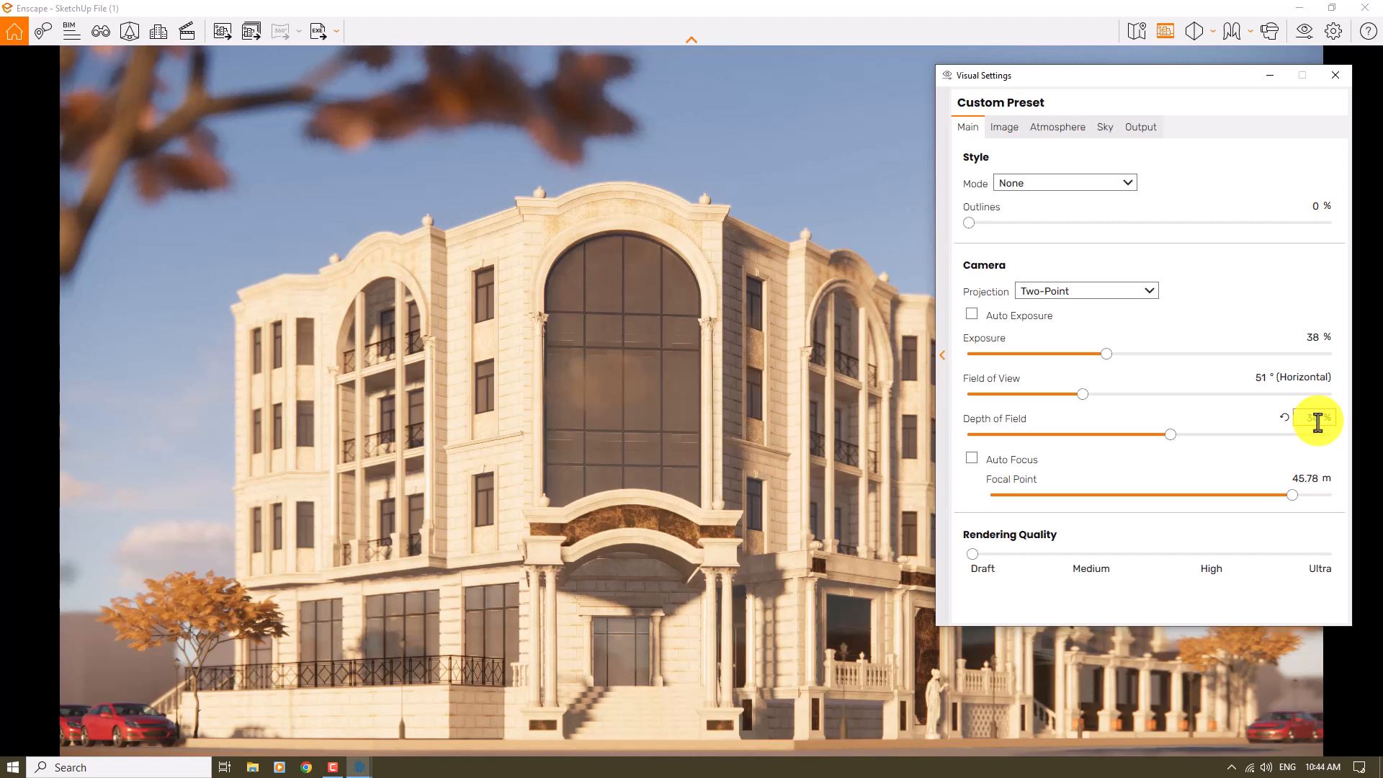
double_click(1317, 418)
type("34")
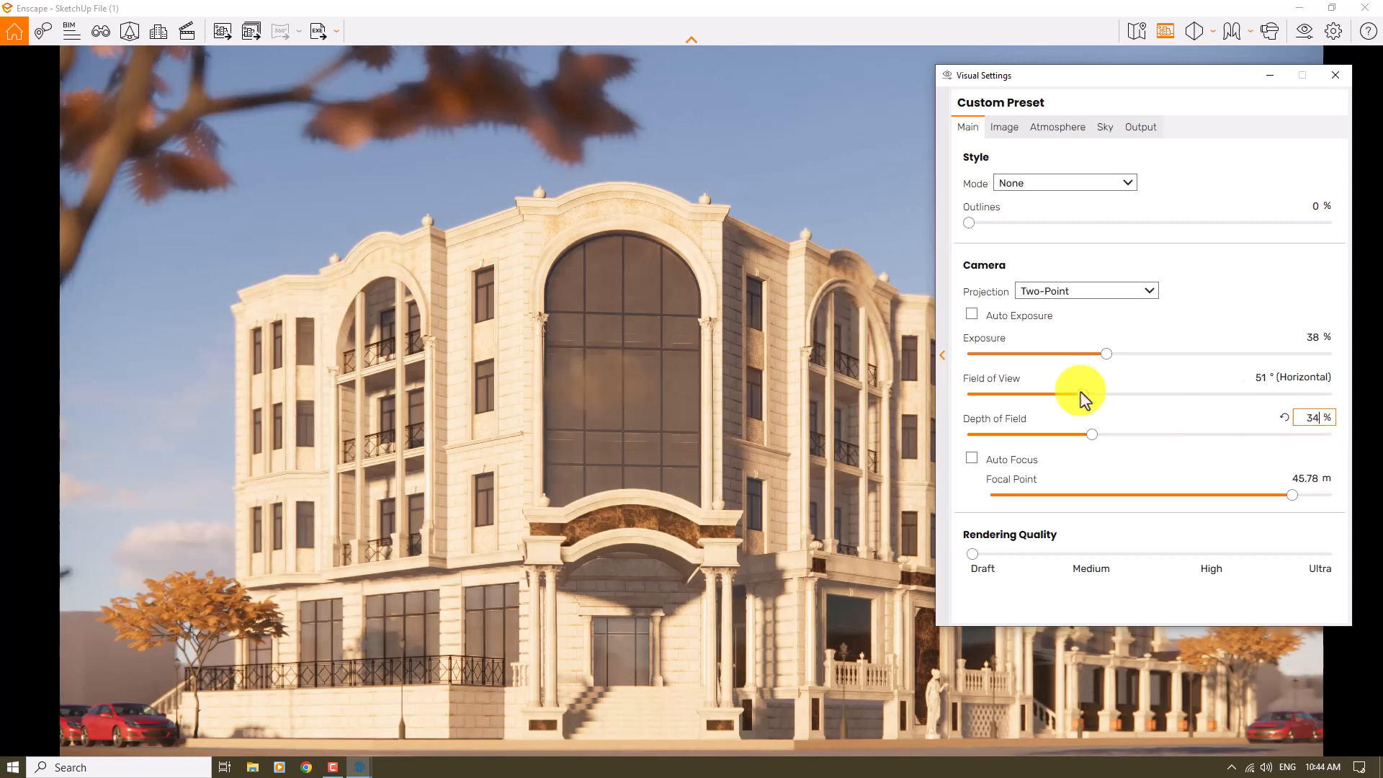
Turn on Auto Contrast and raise the rendering quality to High
left_click(1004, 129)
left_click(973, 185)
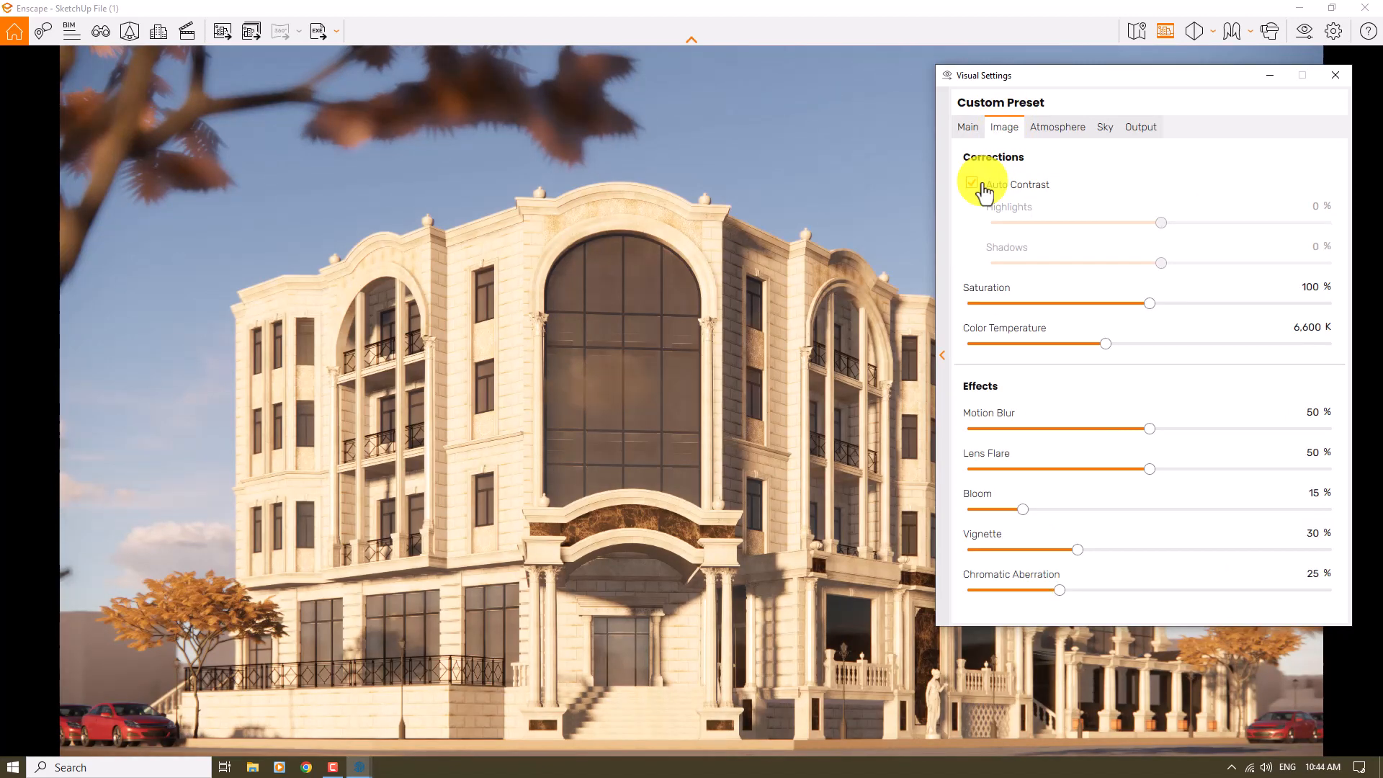
left_click(968, 127)
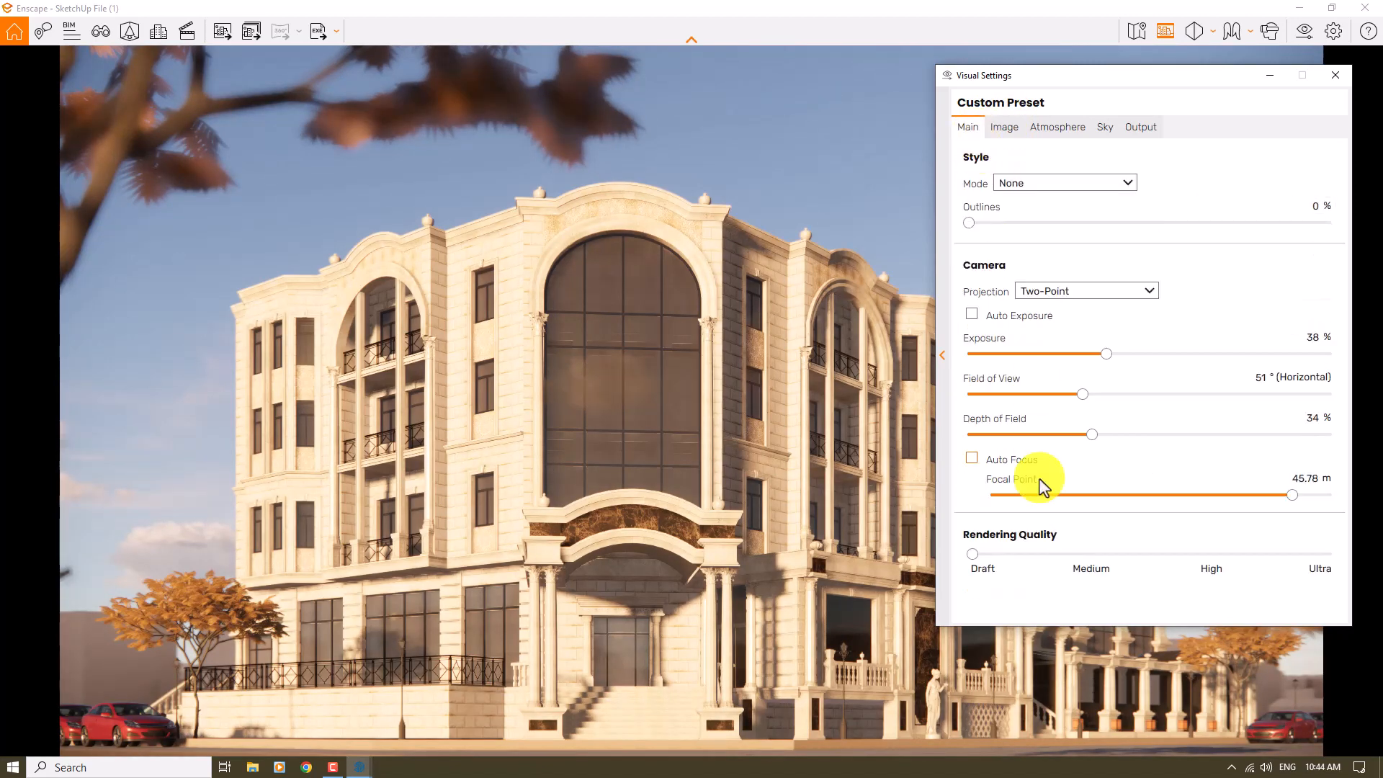
left_click_drag(973, 554, 1210, 554)
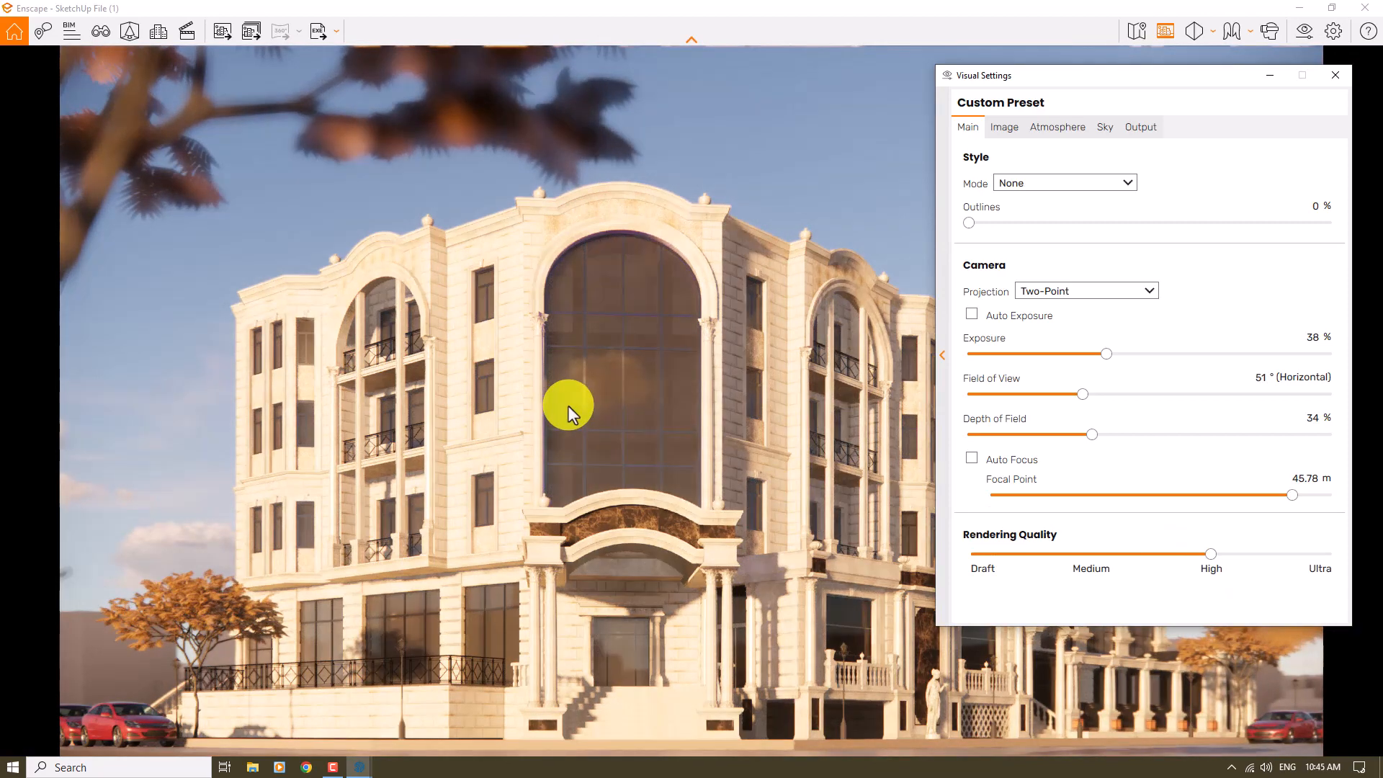
Try a saturation of 114%, reset it to 100%, and set the color temperature to 5,000 K
left_click(1003, 128)
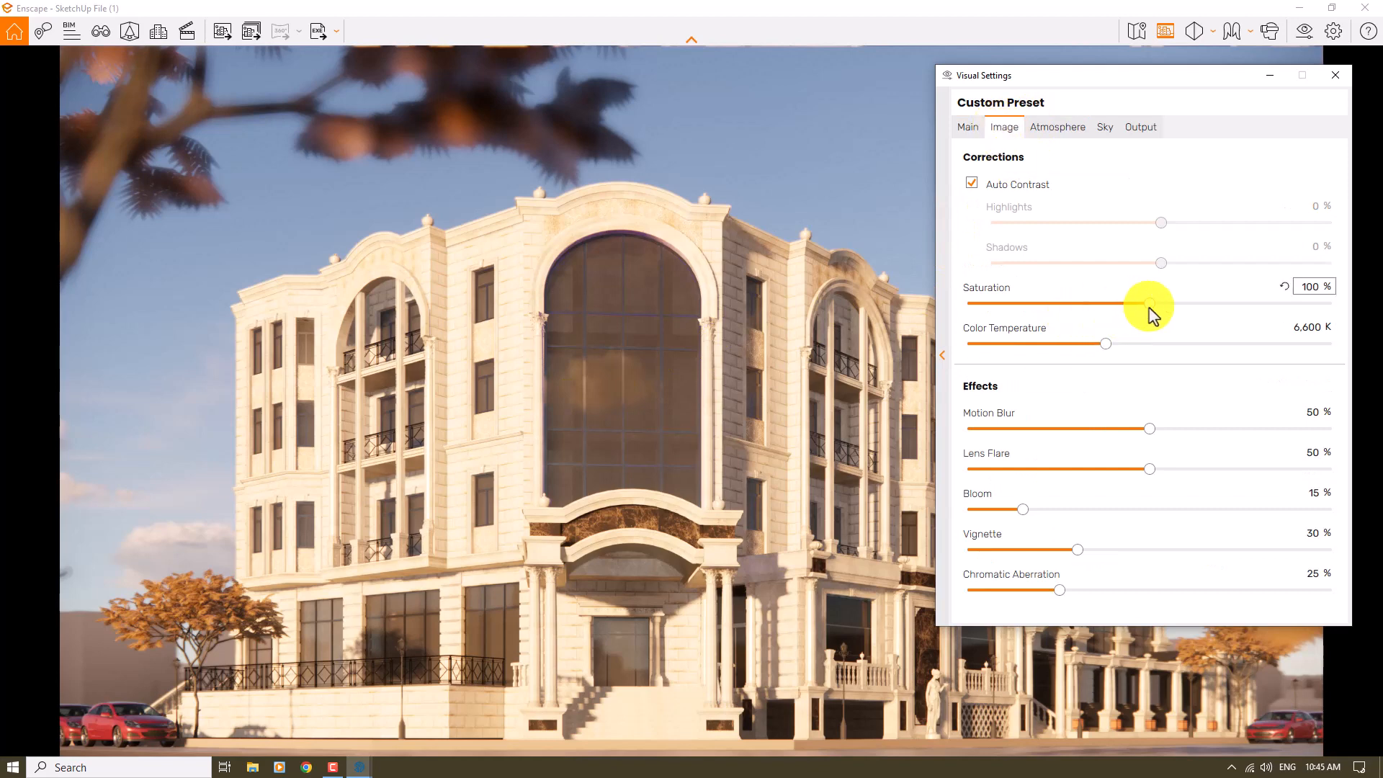
left_click_drag(1149, 306, 1176, 311)
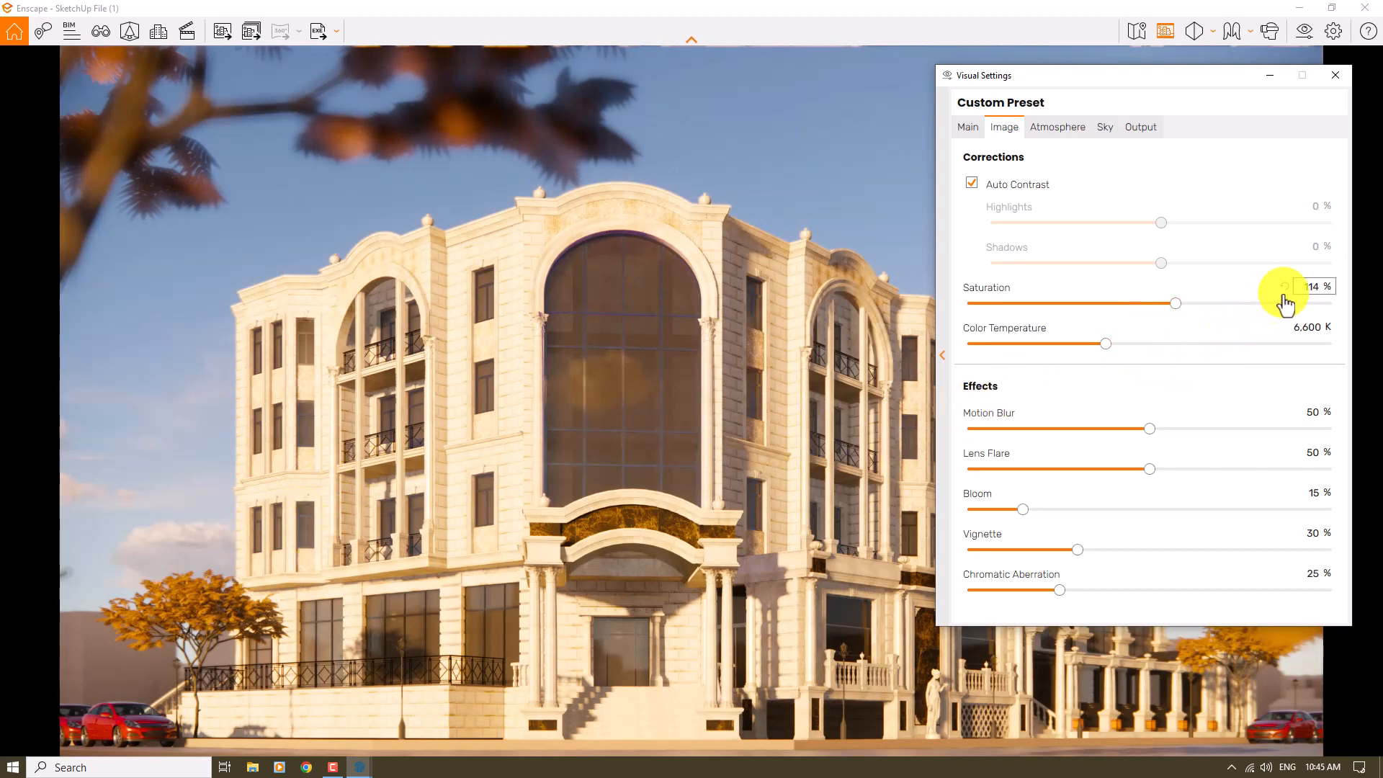
left_click(1284, 288)
left_click_drag(1104, 349, 1060, 346)
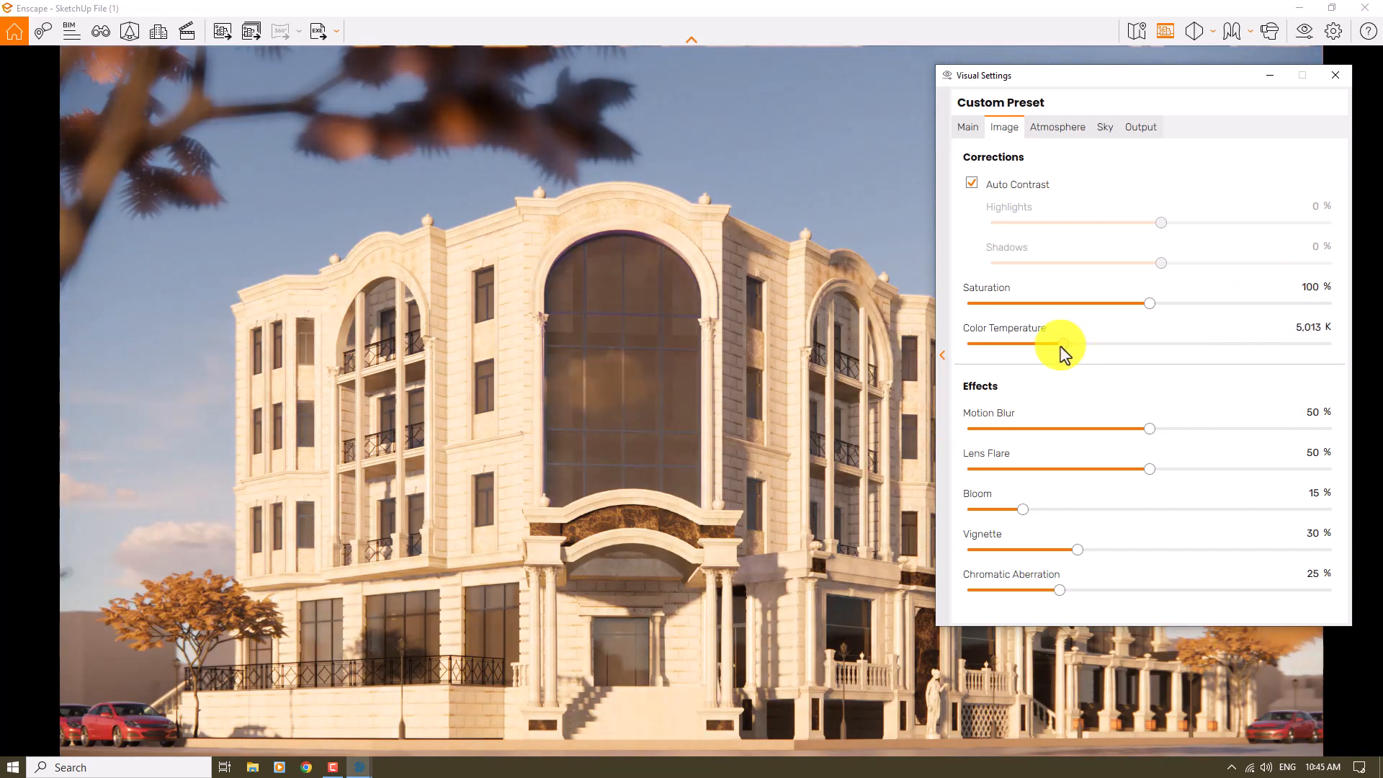
left_click(1303, 327)
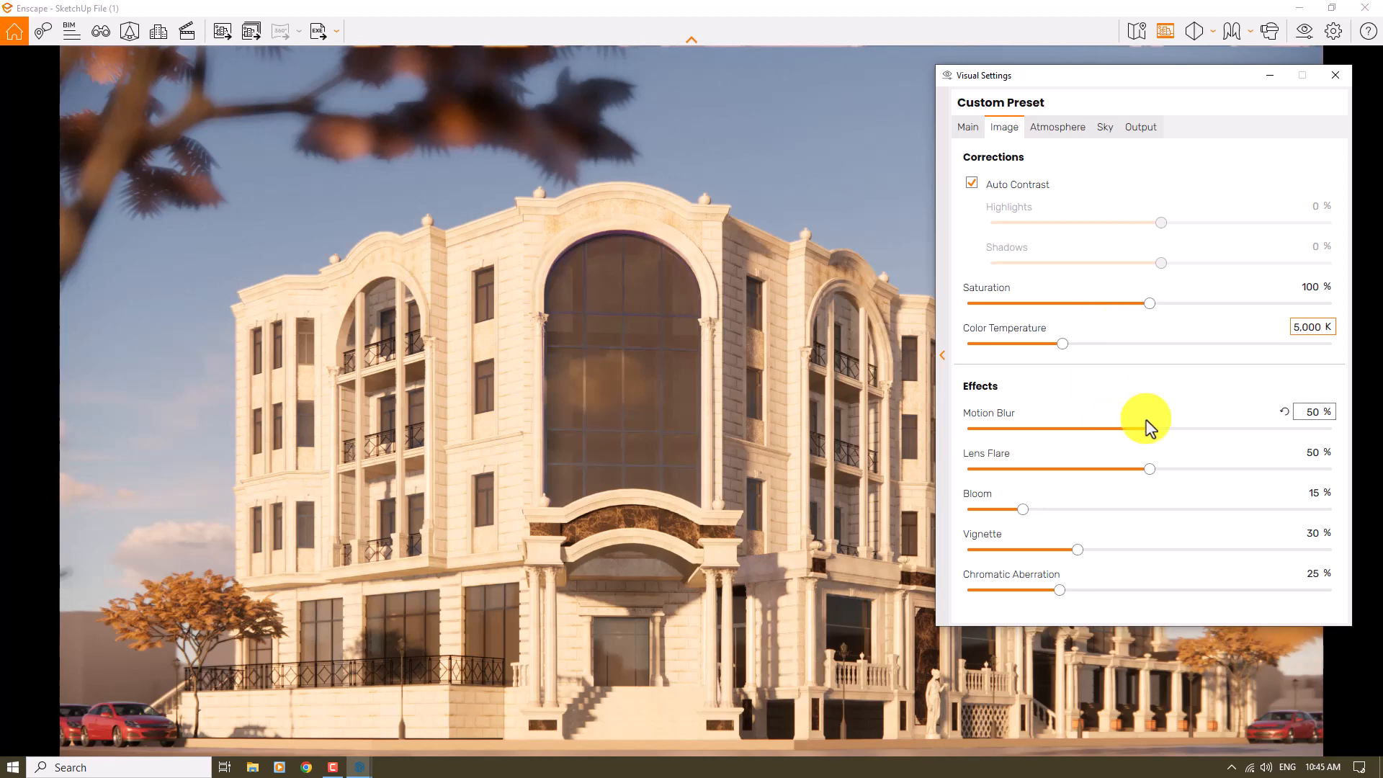
Set the Motion Blur, Lens Flare and Bloom effects to 0%
left_click_drag(1148, 428, 744, 435)
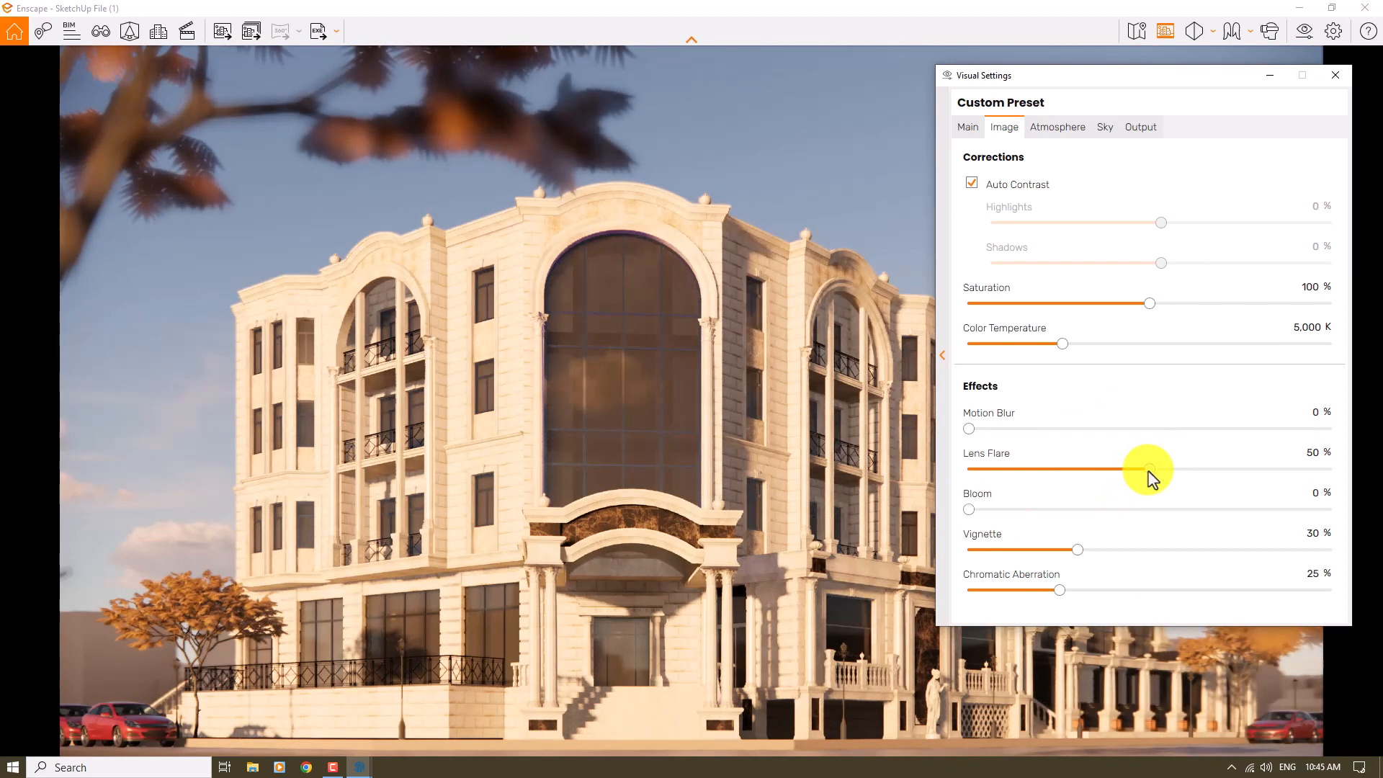
left_click_drag(1149, 469, 1129, 469)
left_click(969, 469)
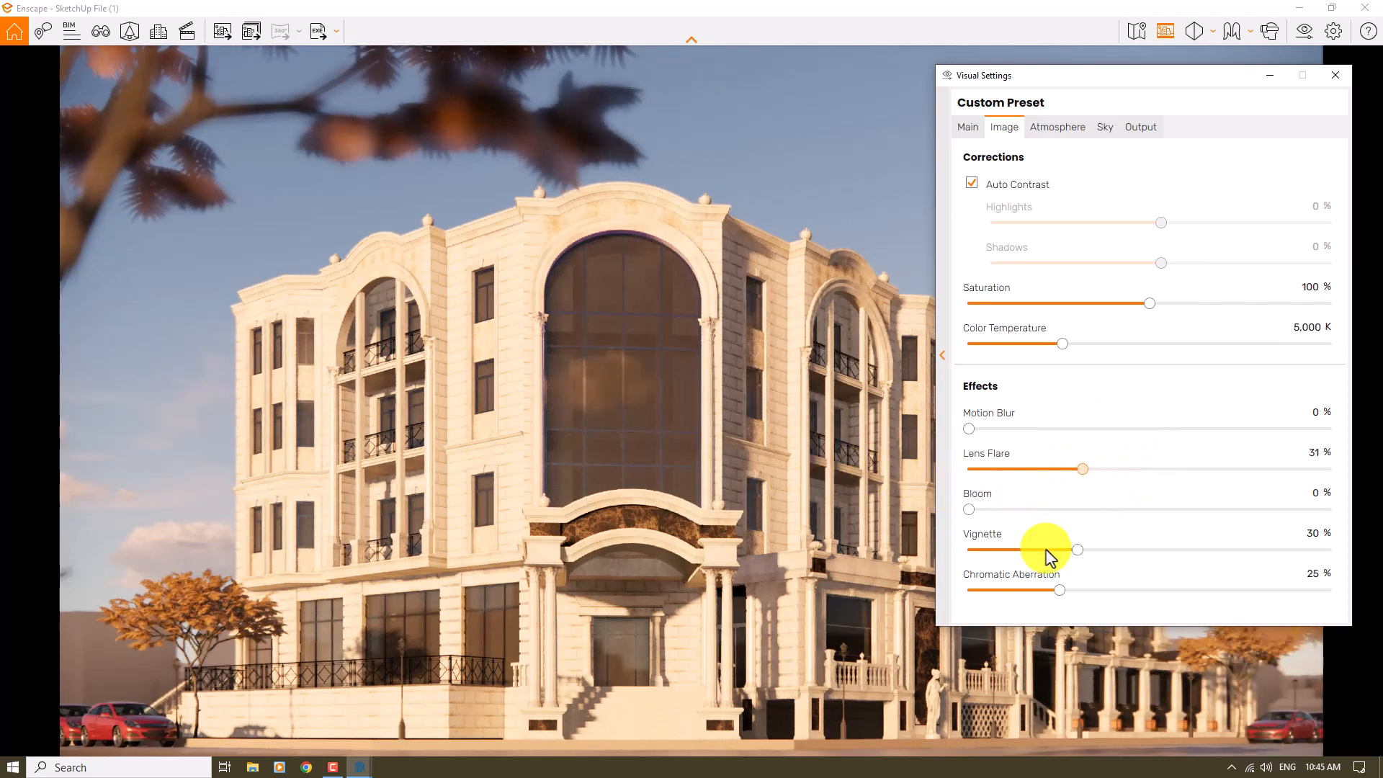
Set the vignette to 8% and the chromatic aberration to 0%
double_click(1311, 537)
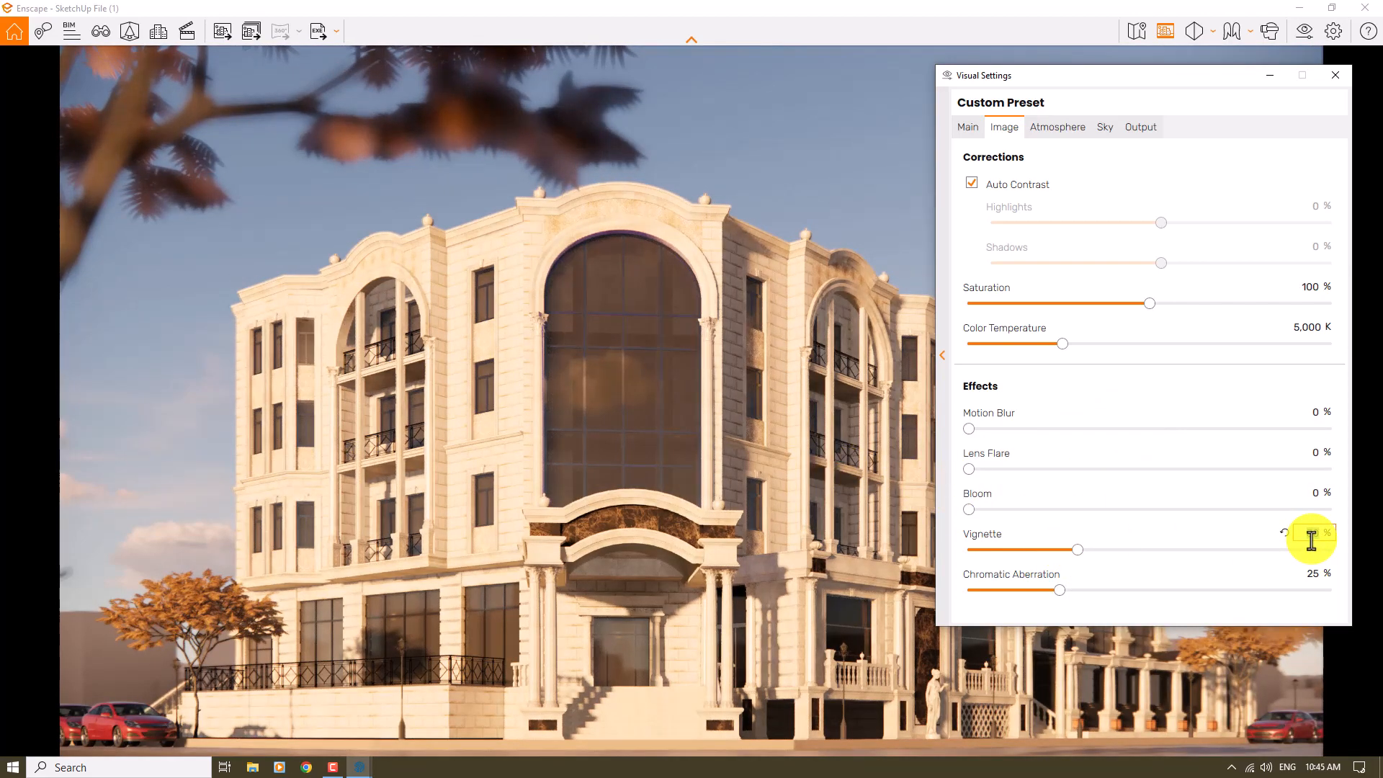
type("8")
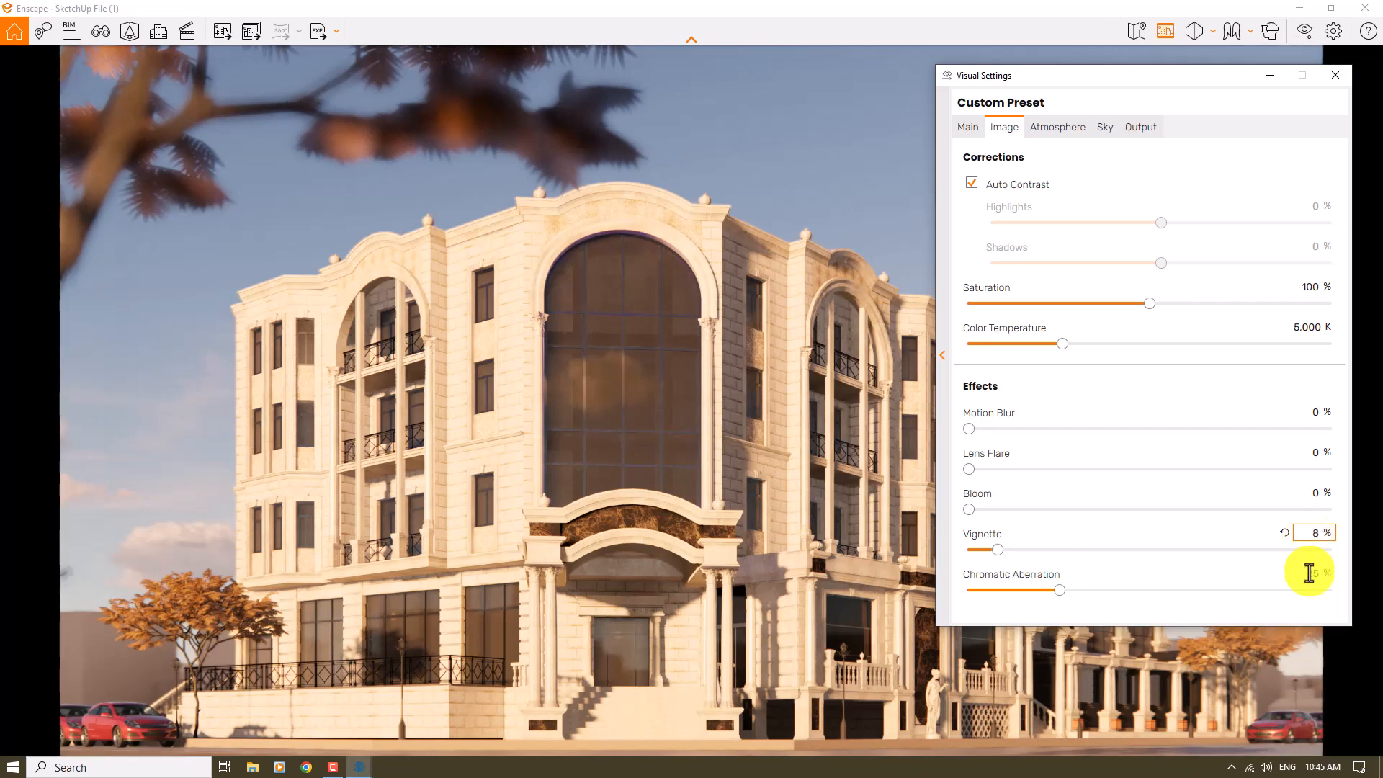
double_click(1308, 574)
type("0")
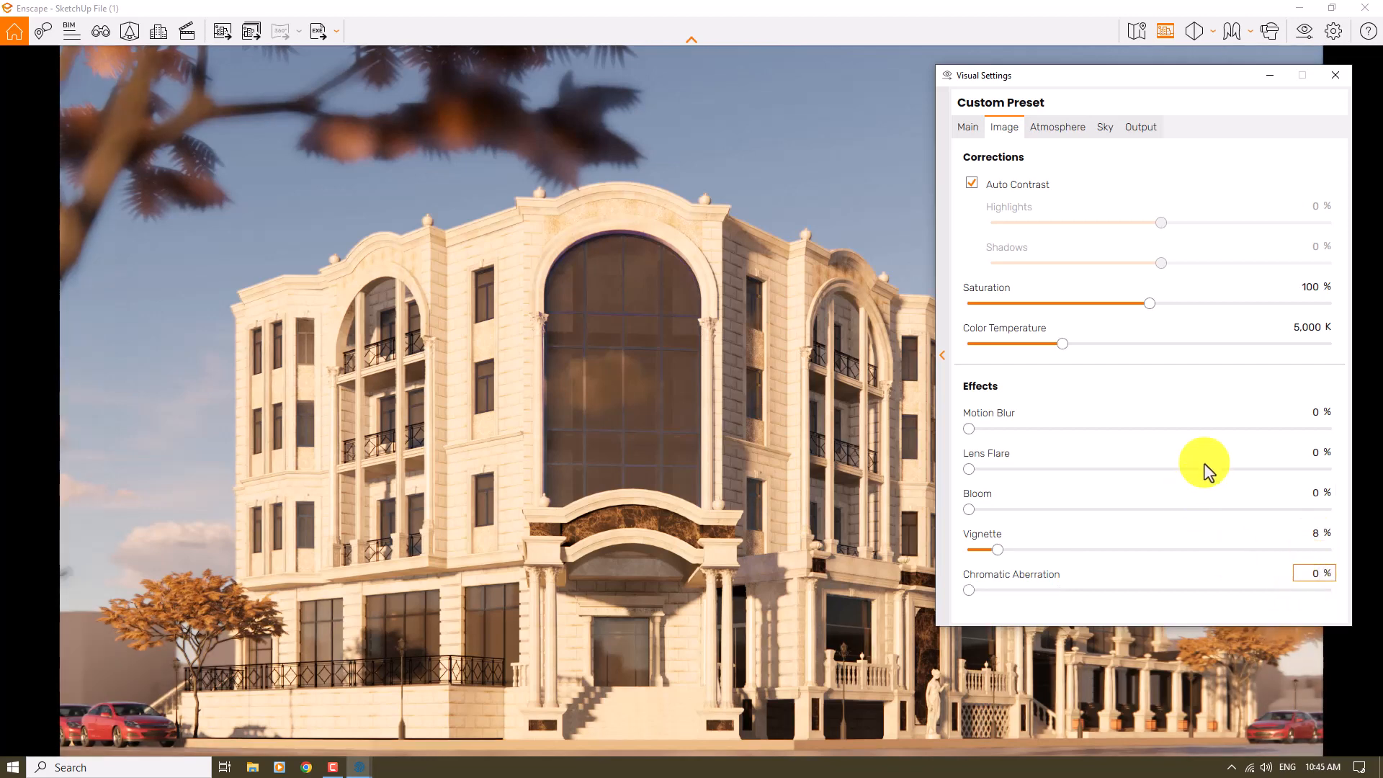
Set the wind intensity to 0% and the sun brightness to 76%
left_click(1040, 131)
left_click_drag(1059, 571, 824, 580)
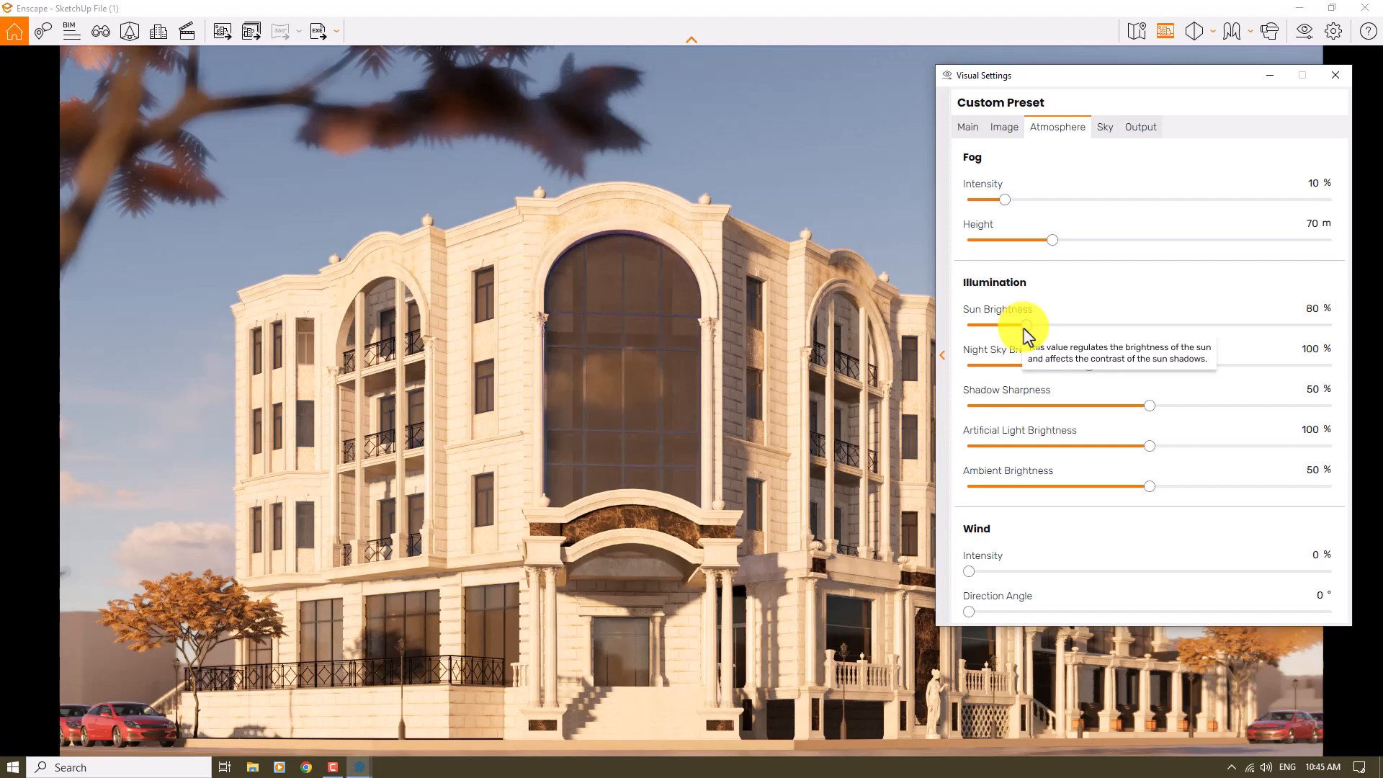
left_click_drag(1023, 329, 975, 325)
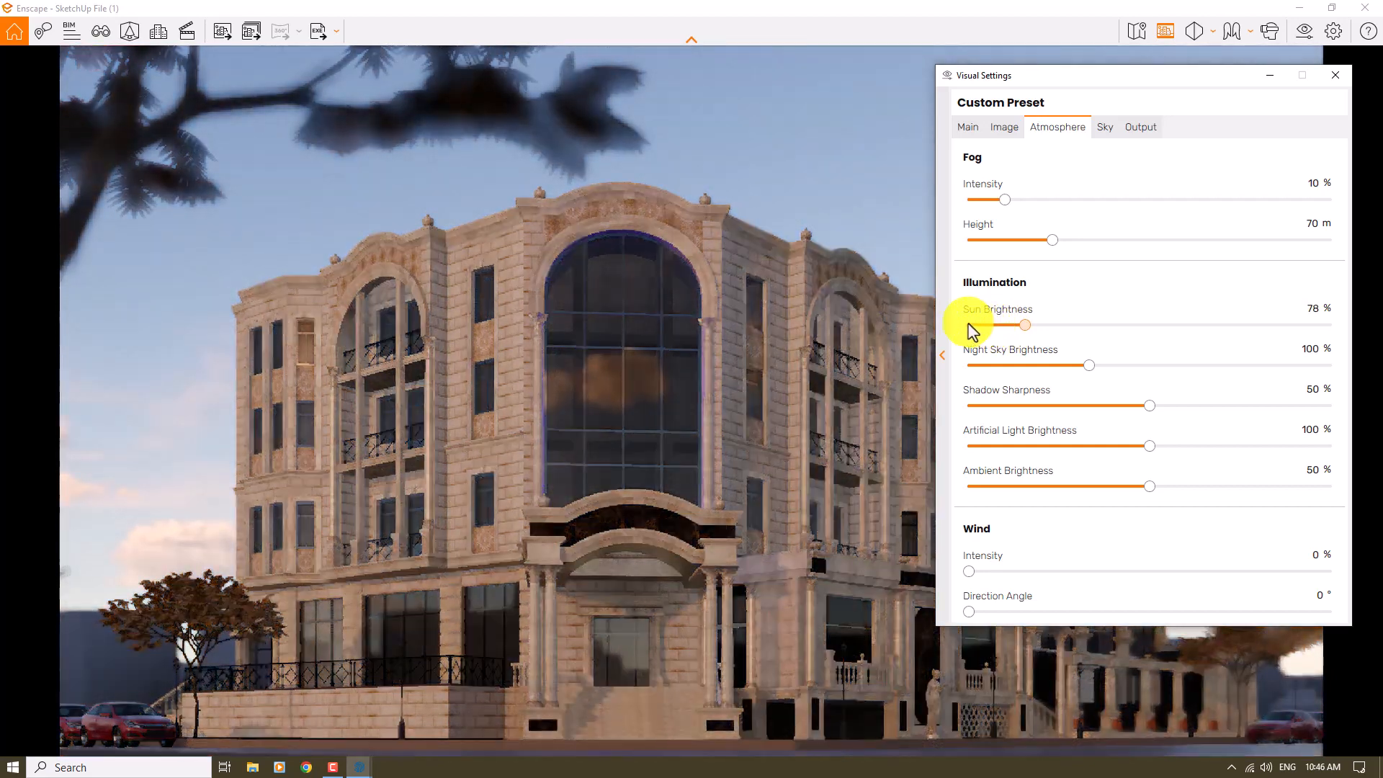
left_click(970, 325)
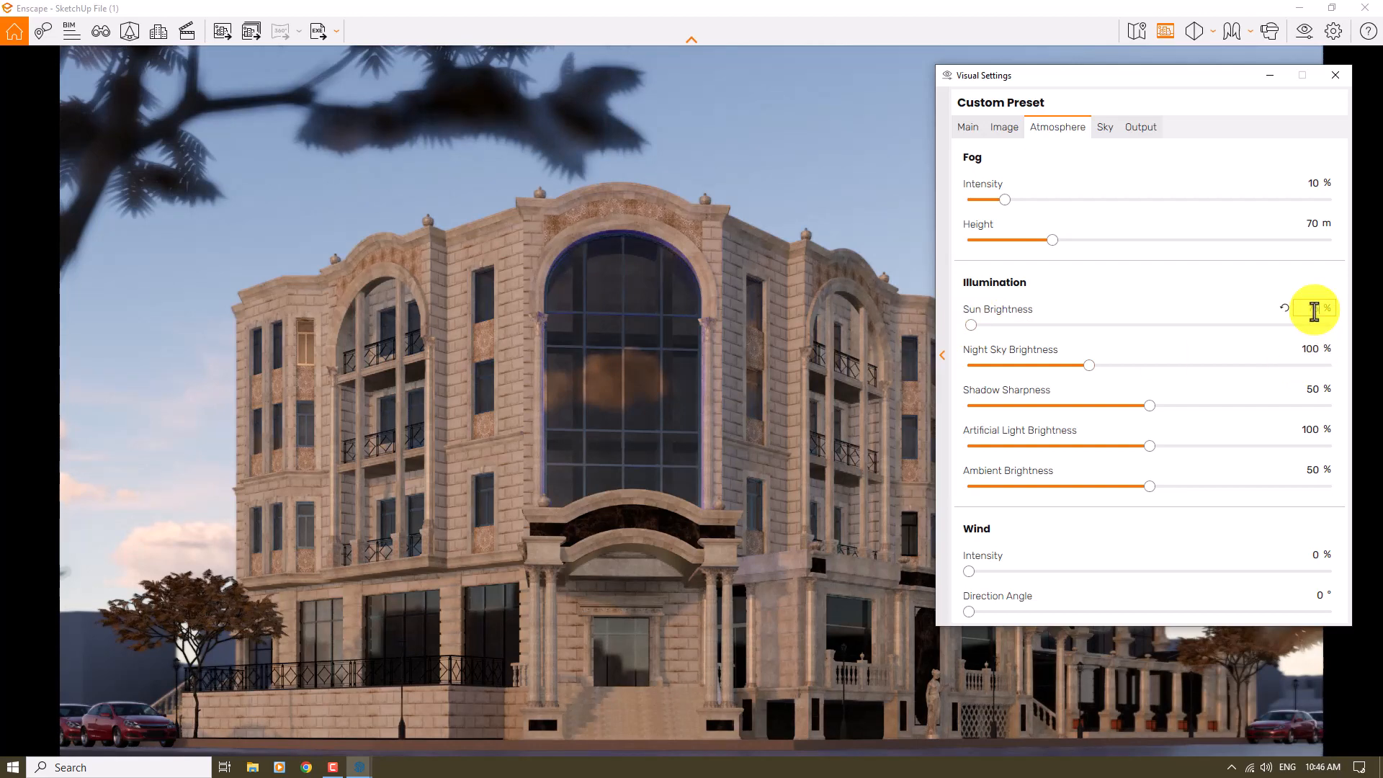
key("Return")
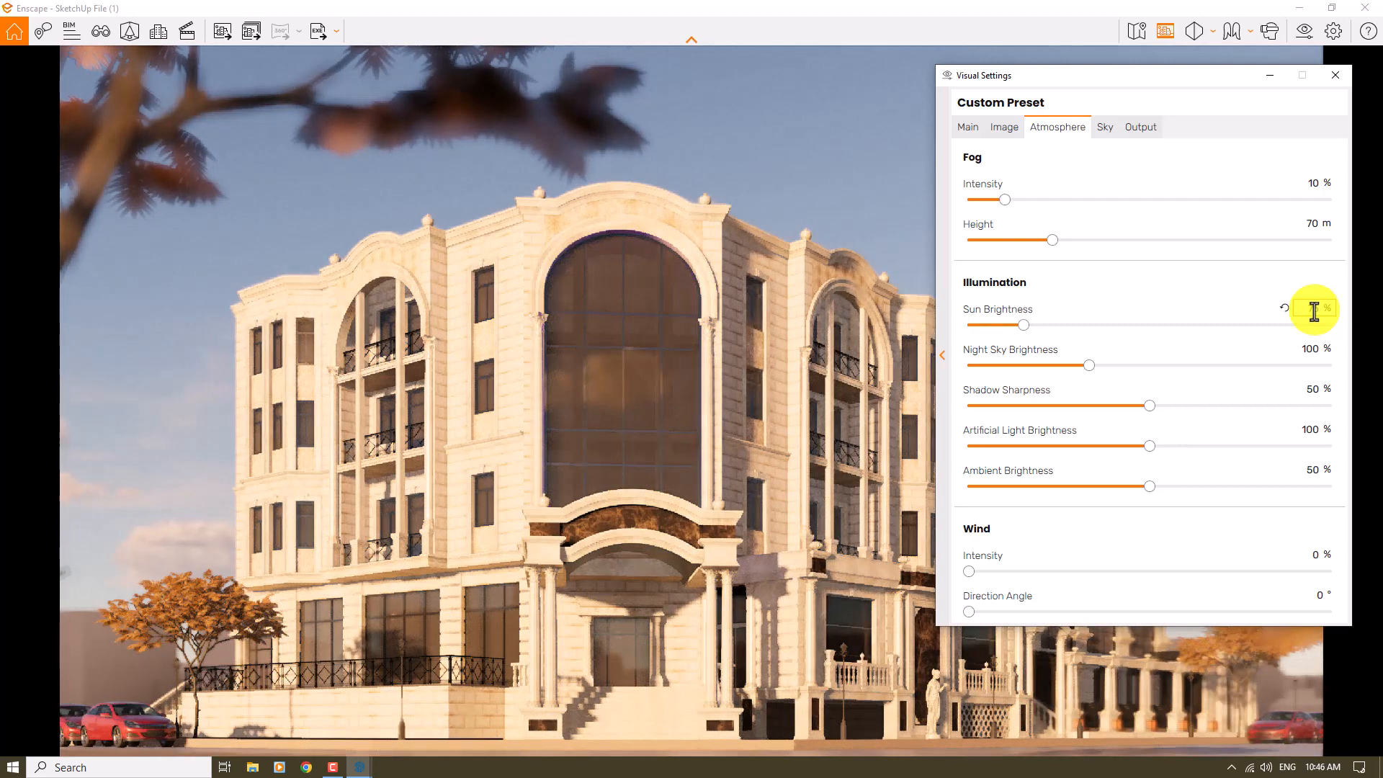
Set the night sky brightness to 0%, shadow sharpness to 29% and artificial light brightness to 99%
left_click(1307, 350)
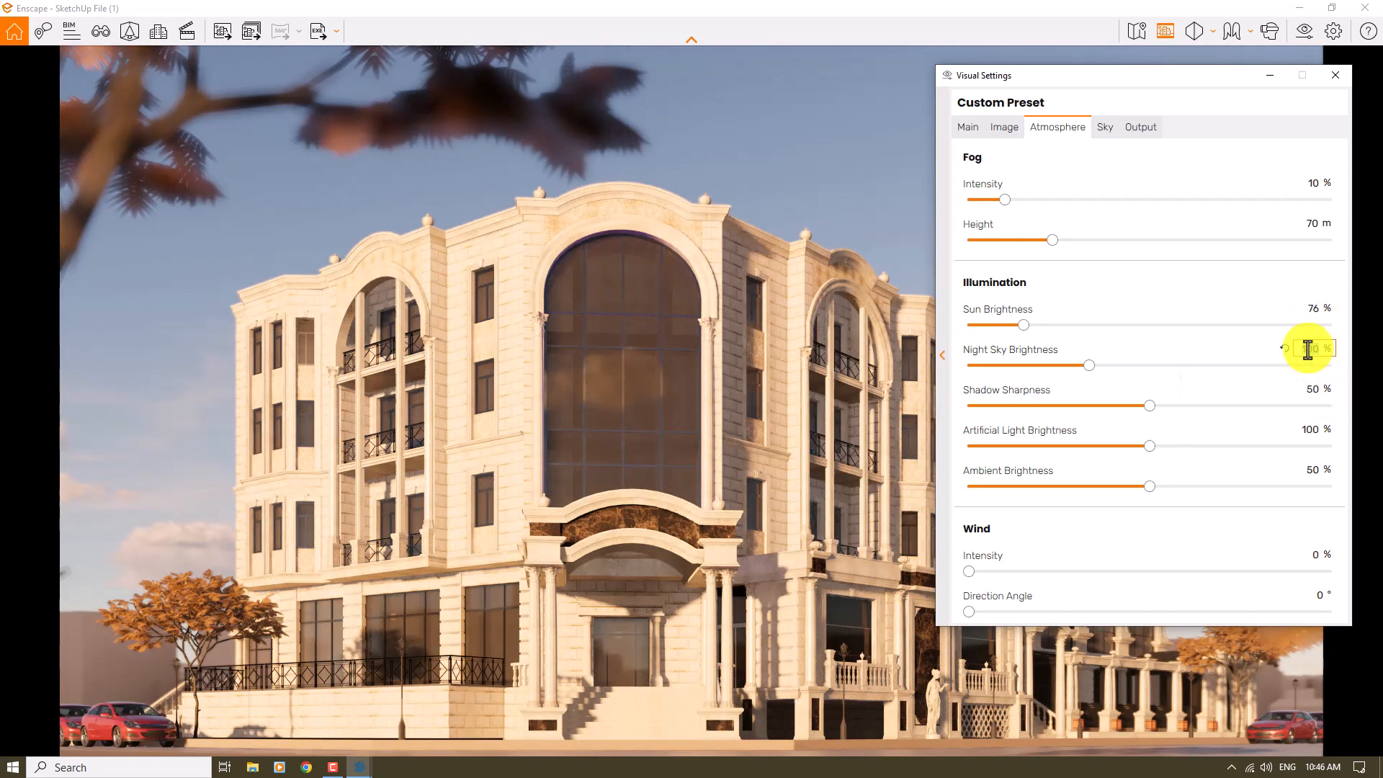
type("0")
left_click(1313, 388)
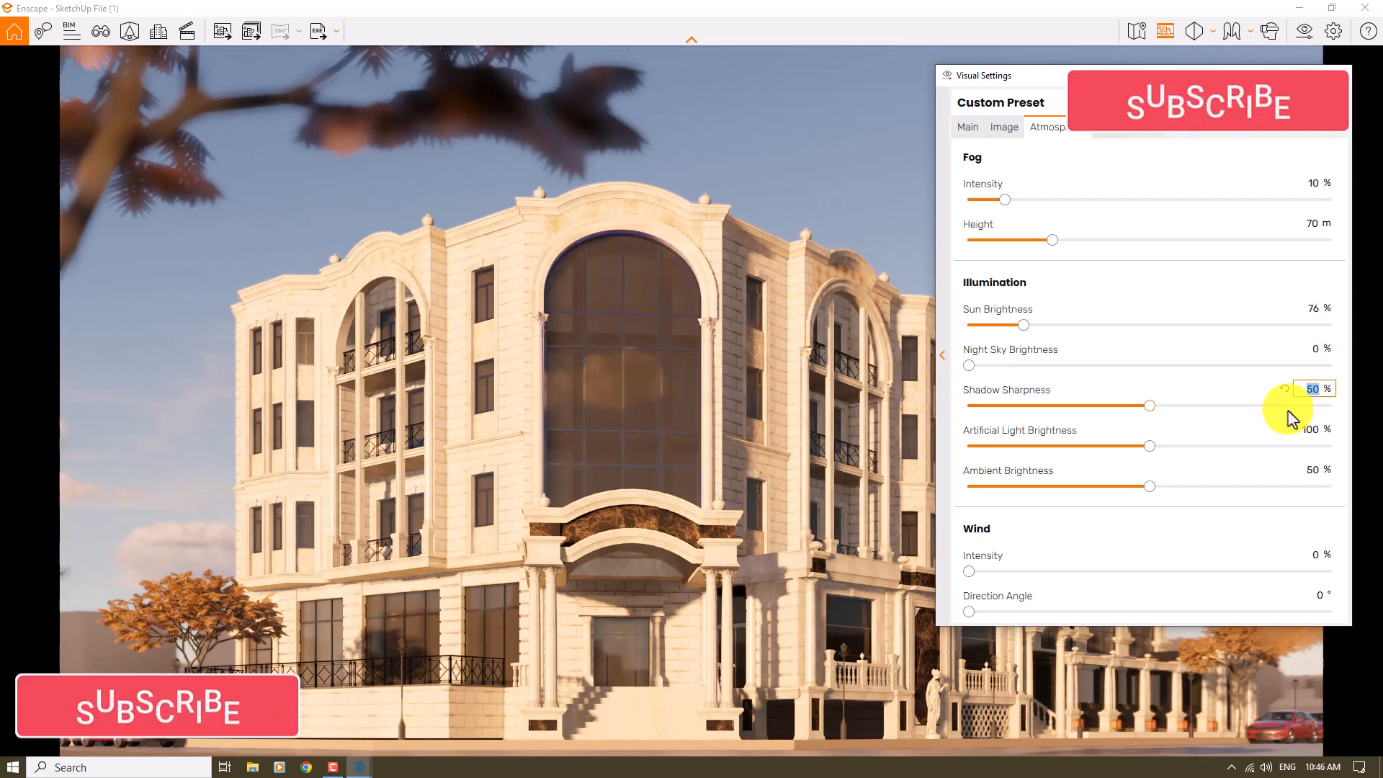
type("29")
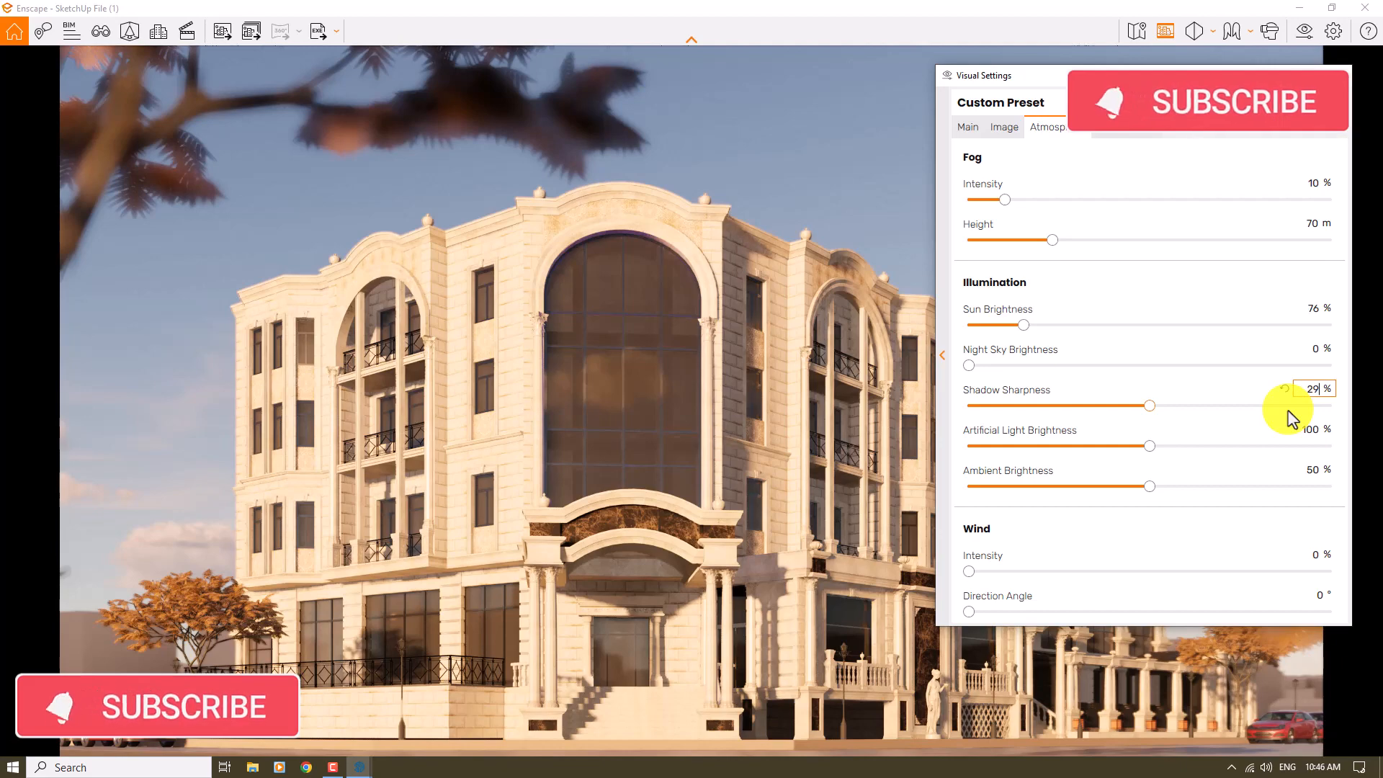
left_click(1304, 429)
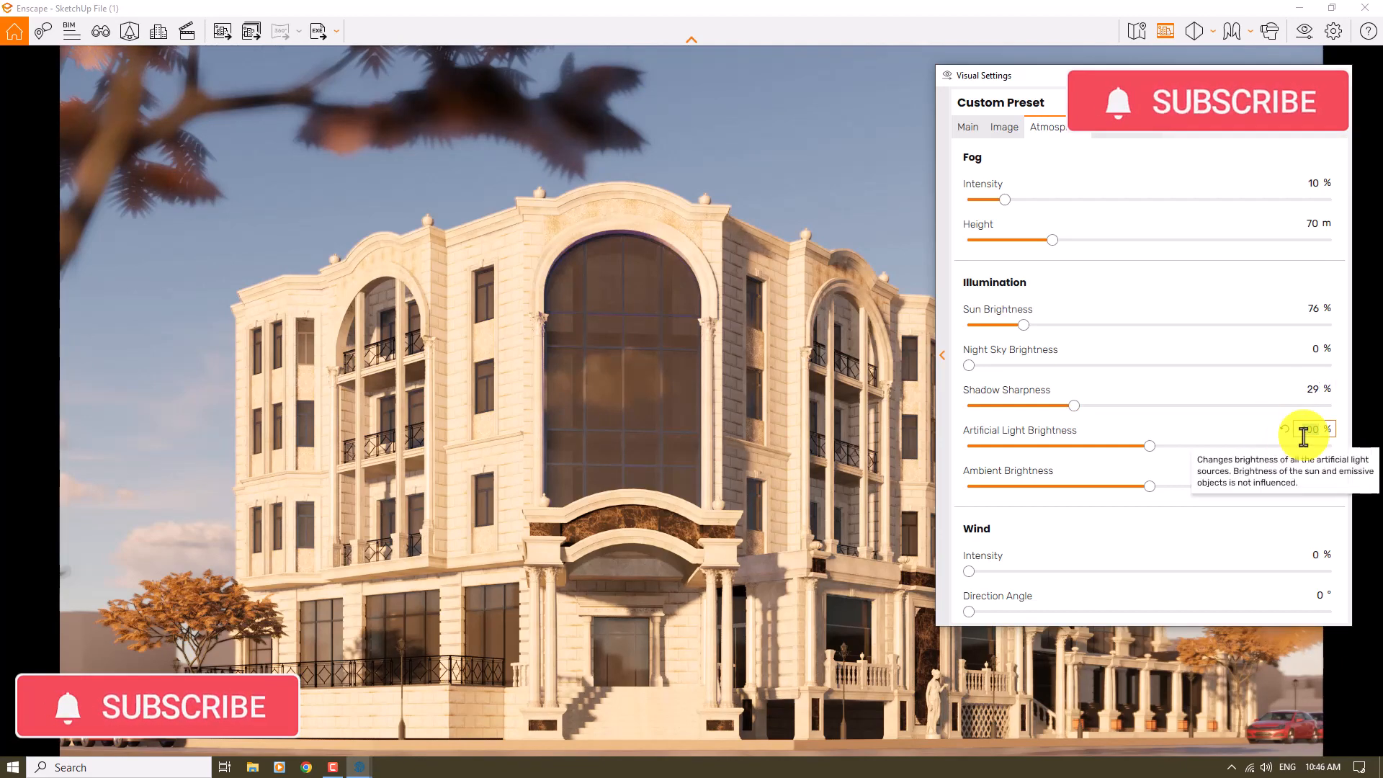
key("Return")
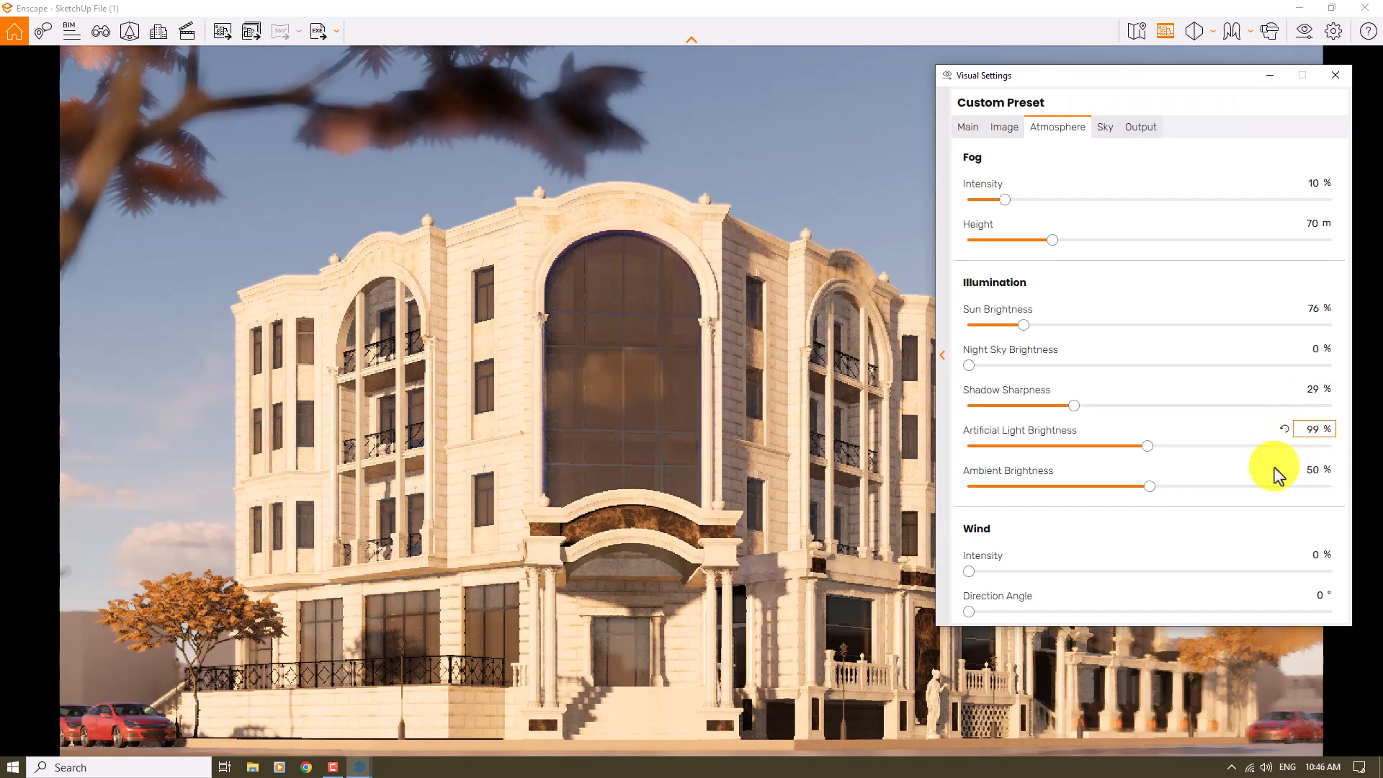
Set the ambient brightness to 46% and the fog intensity to 0%
left_click(1308, 476)
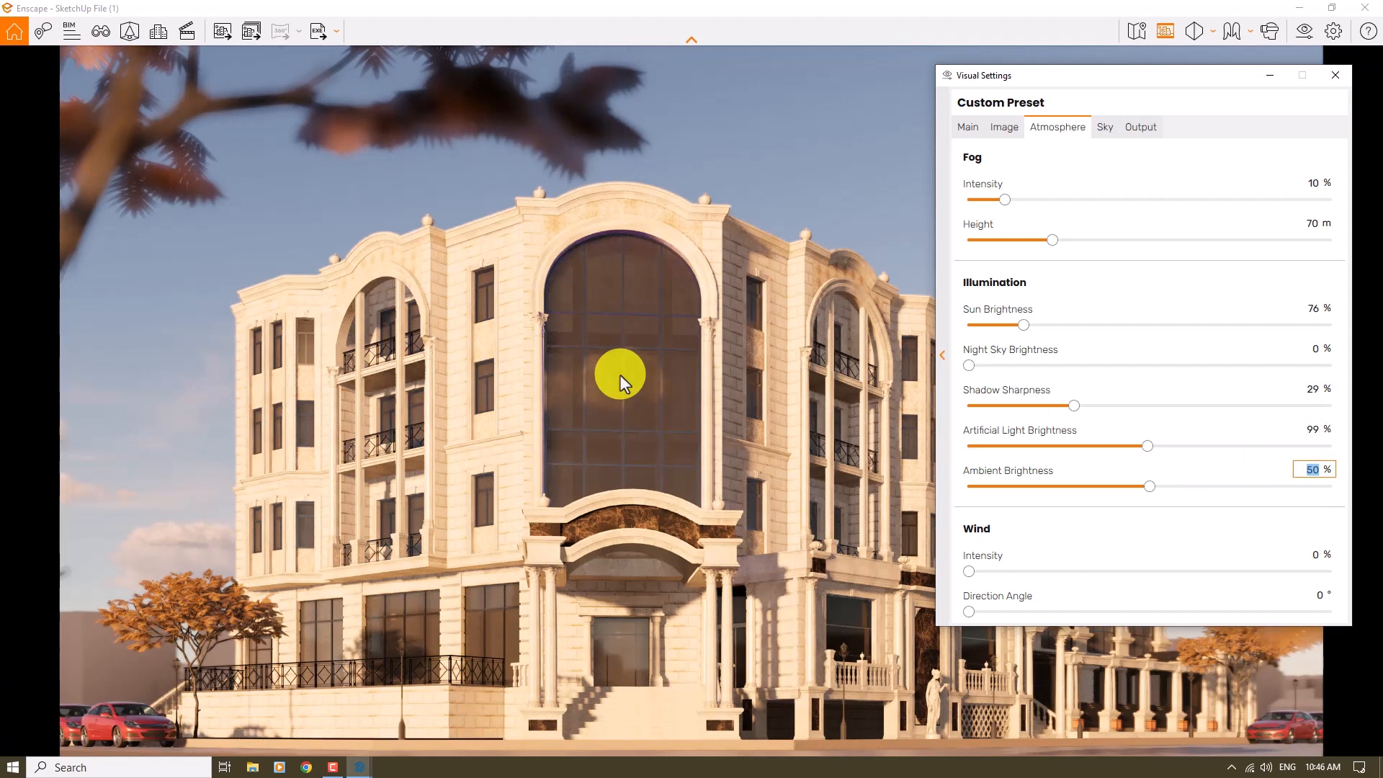
type("46")
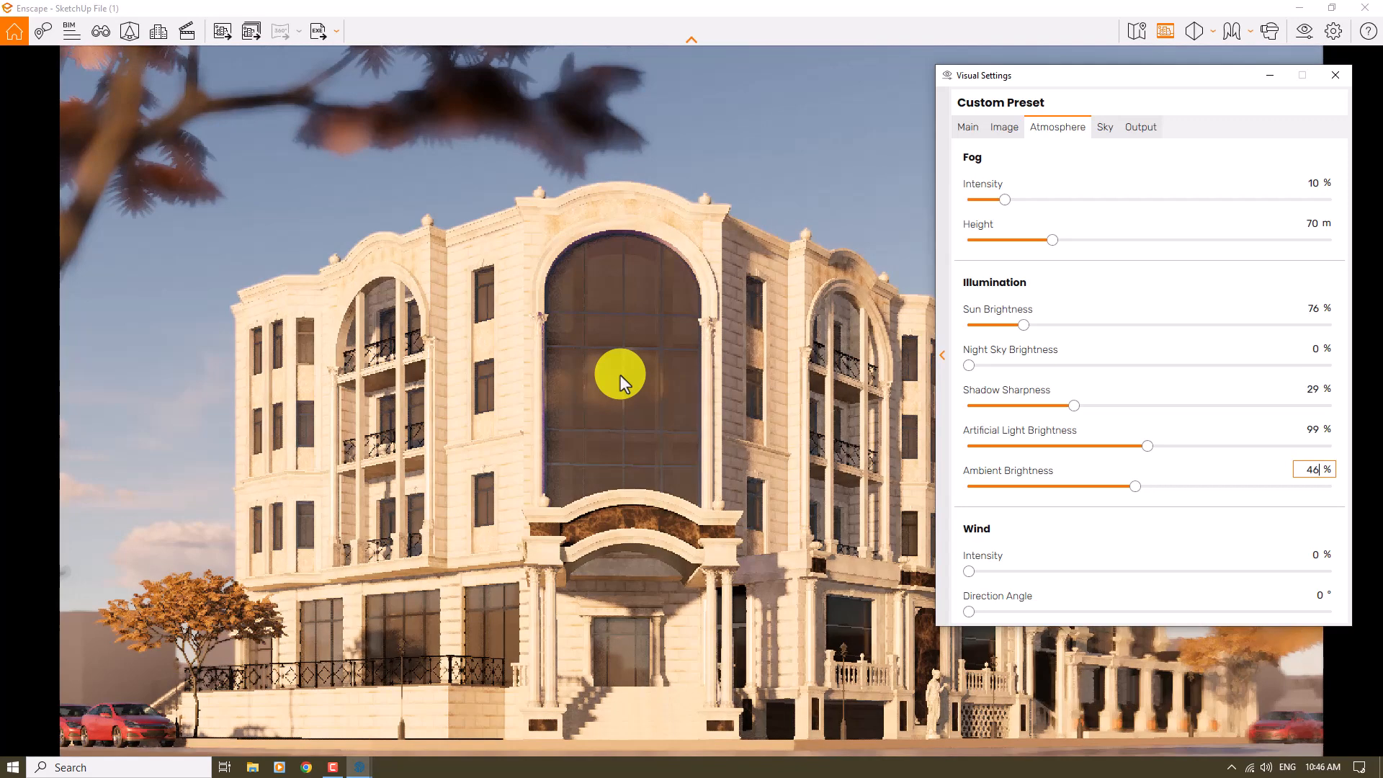
left_click(1312, 184)
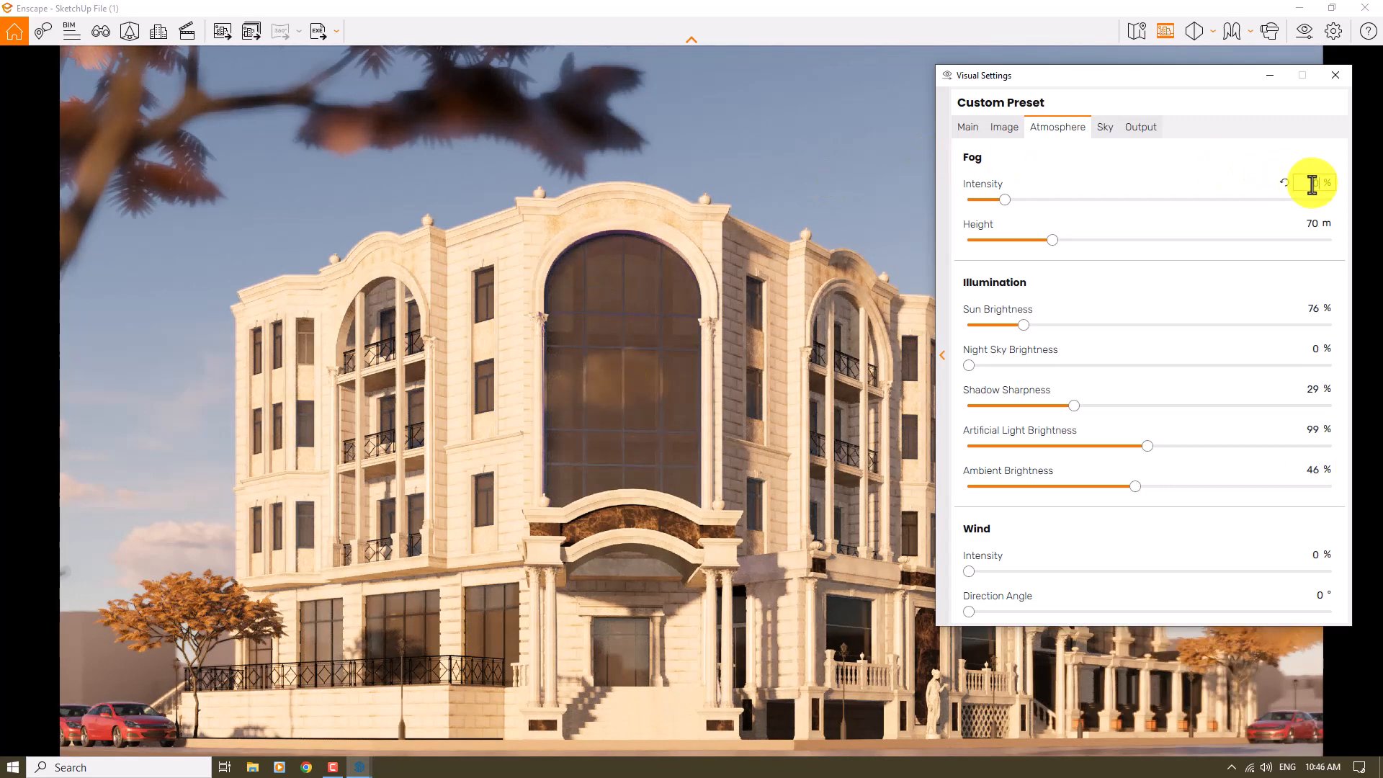
type("0")
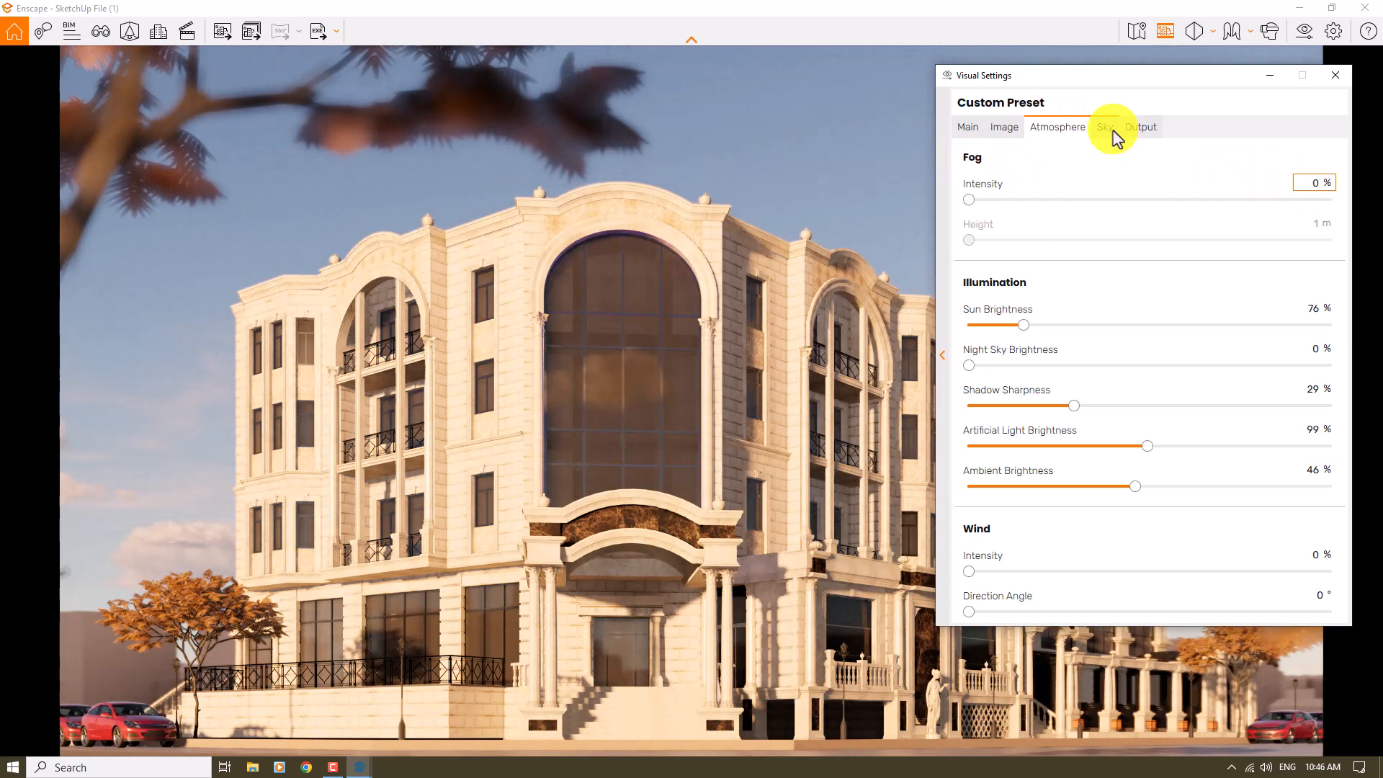
Clear the sky by setting the clouds' density, variety and cirrus amount to 0%
left_click(1106, 128)
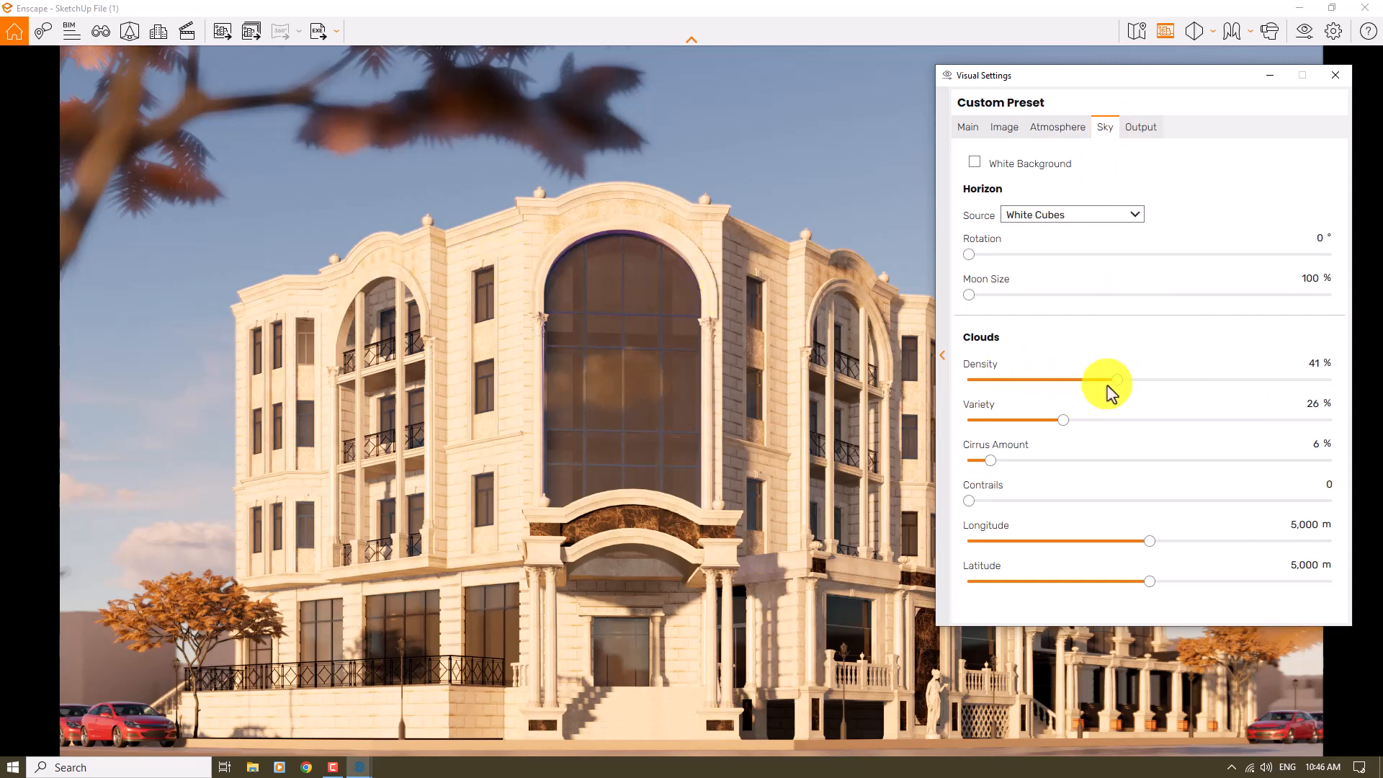
left_click_drag(1117, 380, 1099, 380)
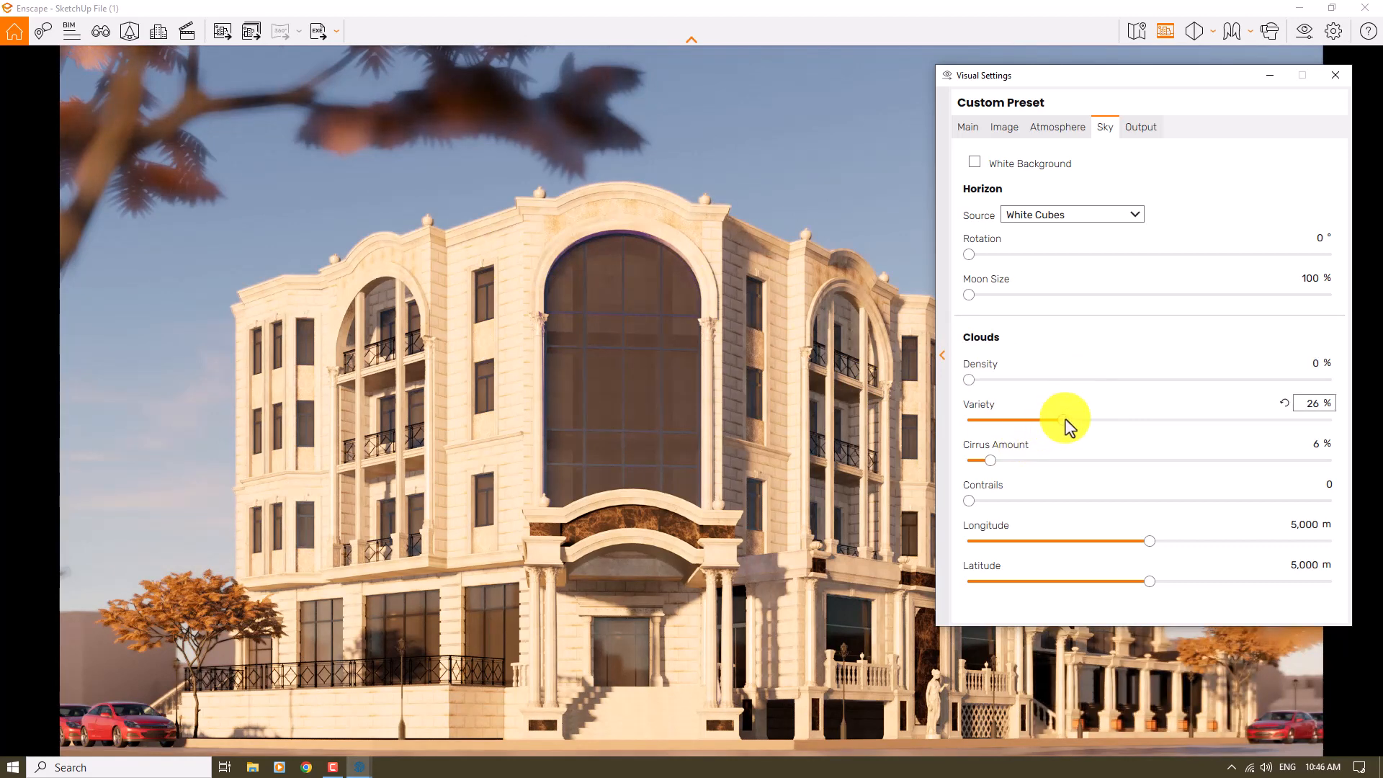
left_click_drag(1065, 424, 767, 407)
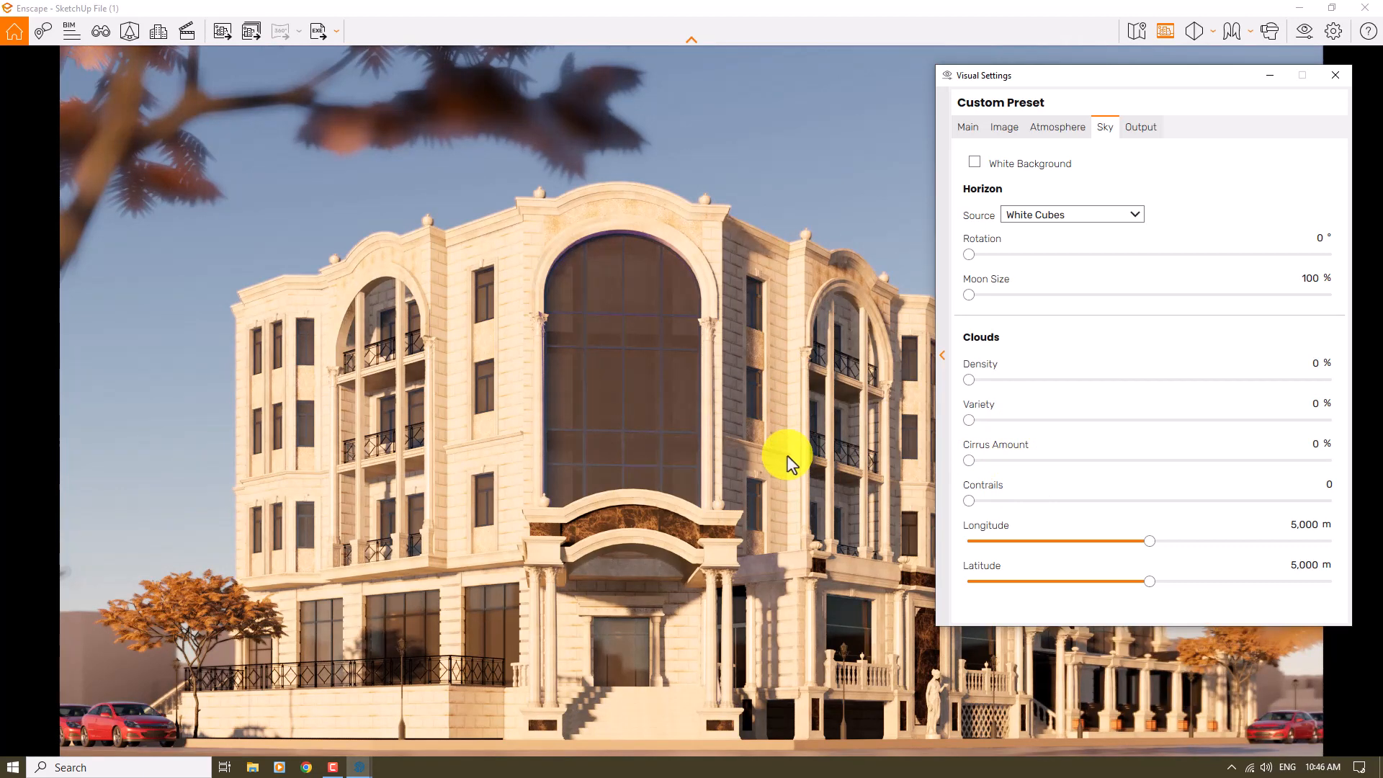
Set the image saturation to 108% and the color temperature to 6,000 K
left_click(1002, 127)
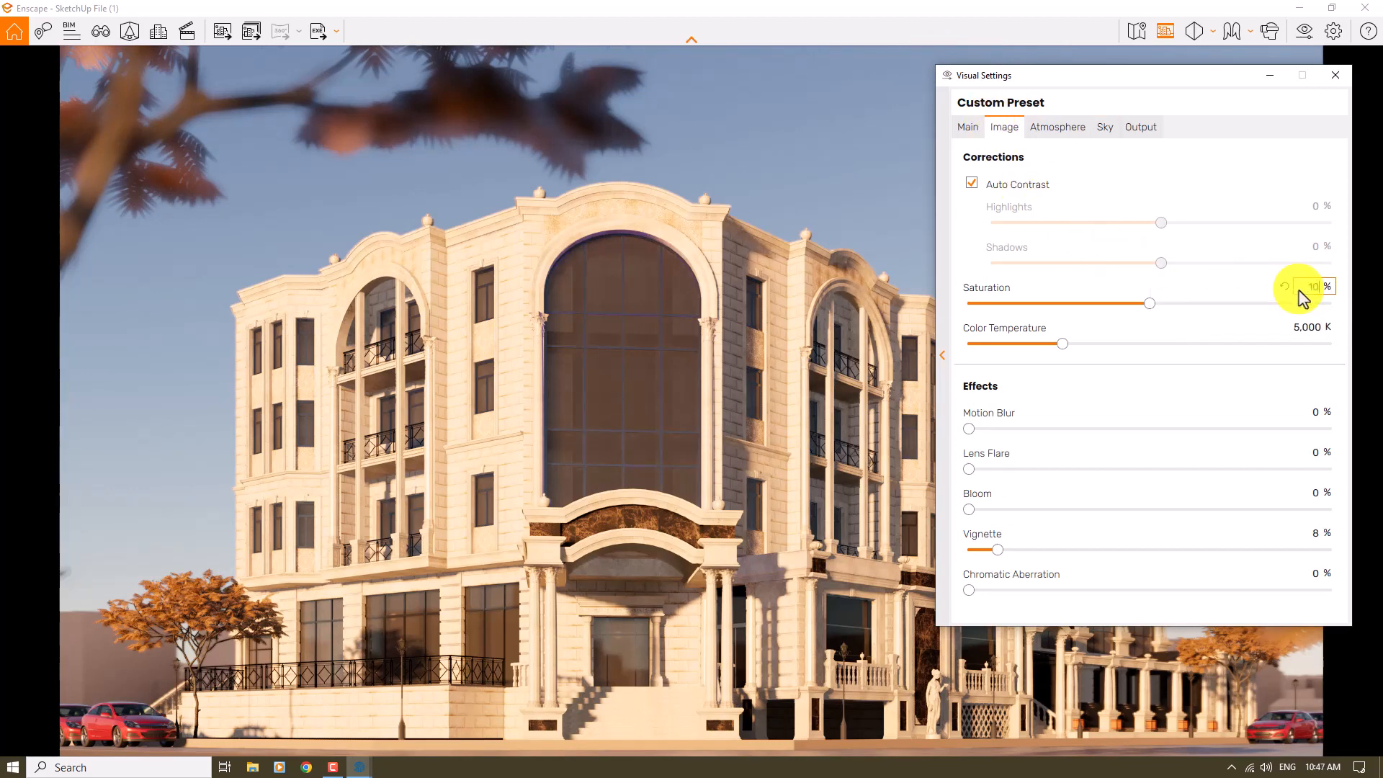
key("Return")
left_click(1313, 329)
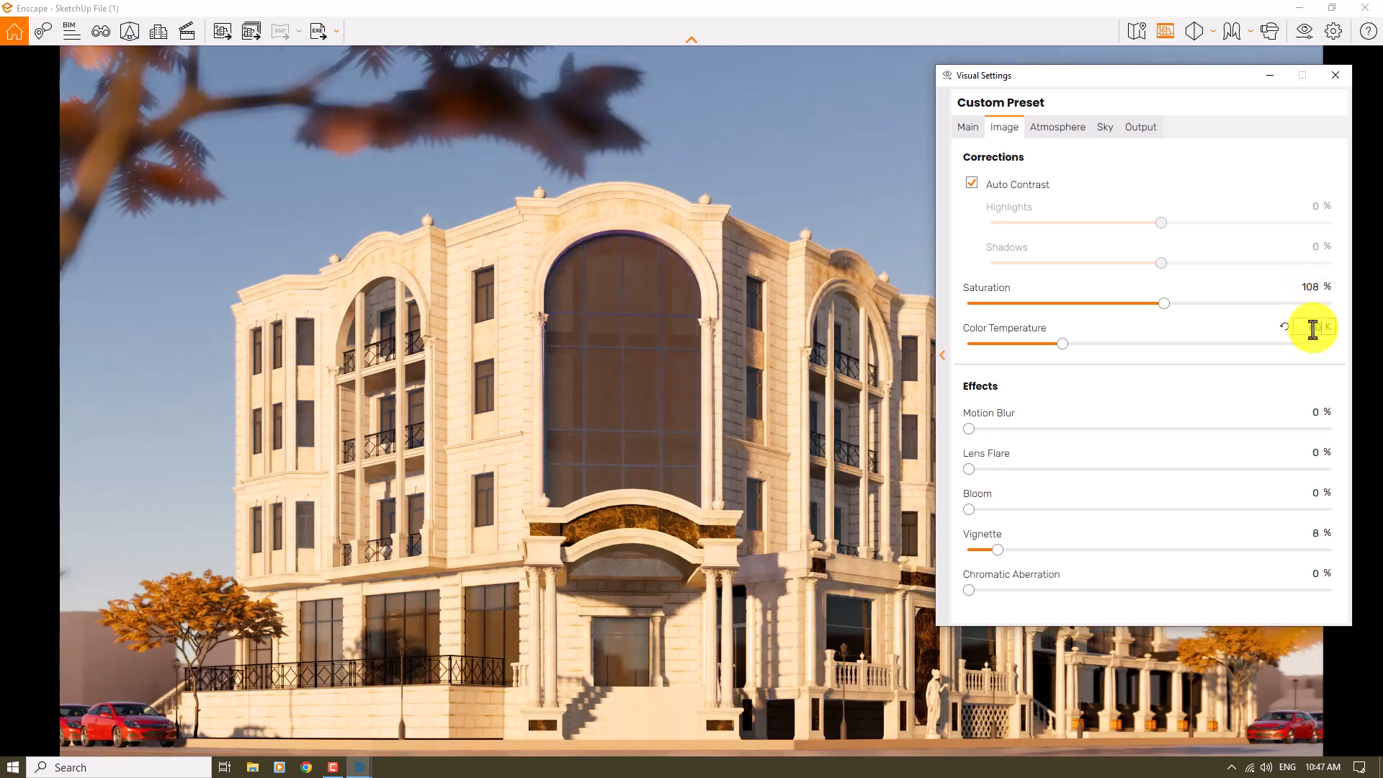
key("Return")
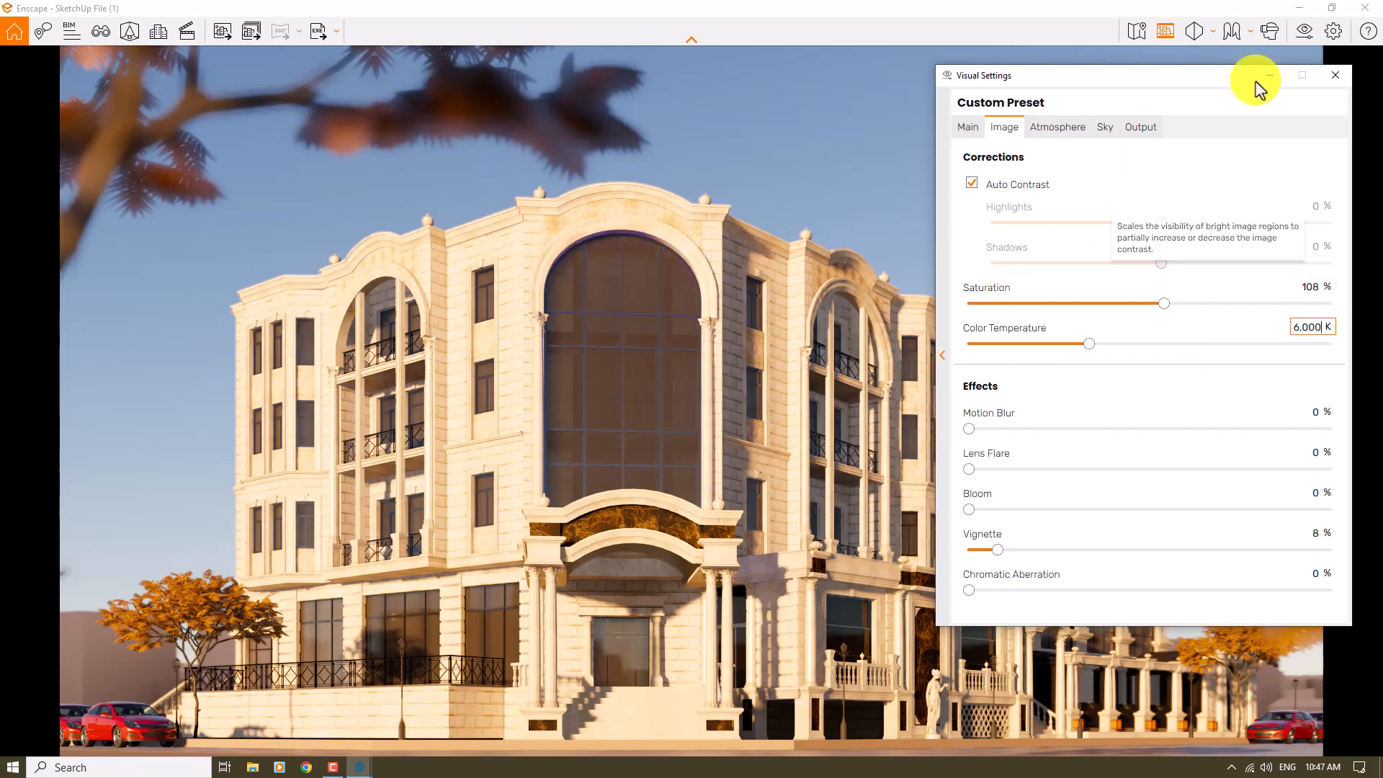
Place the render window beside SketchUp and move the left foreground tree vertically by a distance of 1
left_click(1345, 76)
mouse_move(699, 7)
left_mouse_down()
mouse_move(694, 20)
mouse_move(1382, 341)
left_mouse_up()
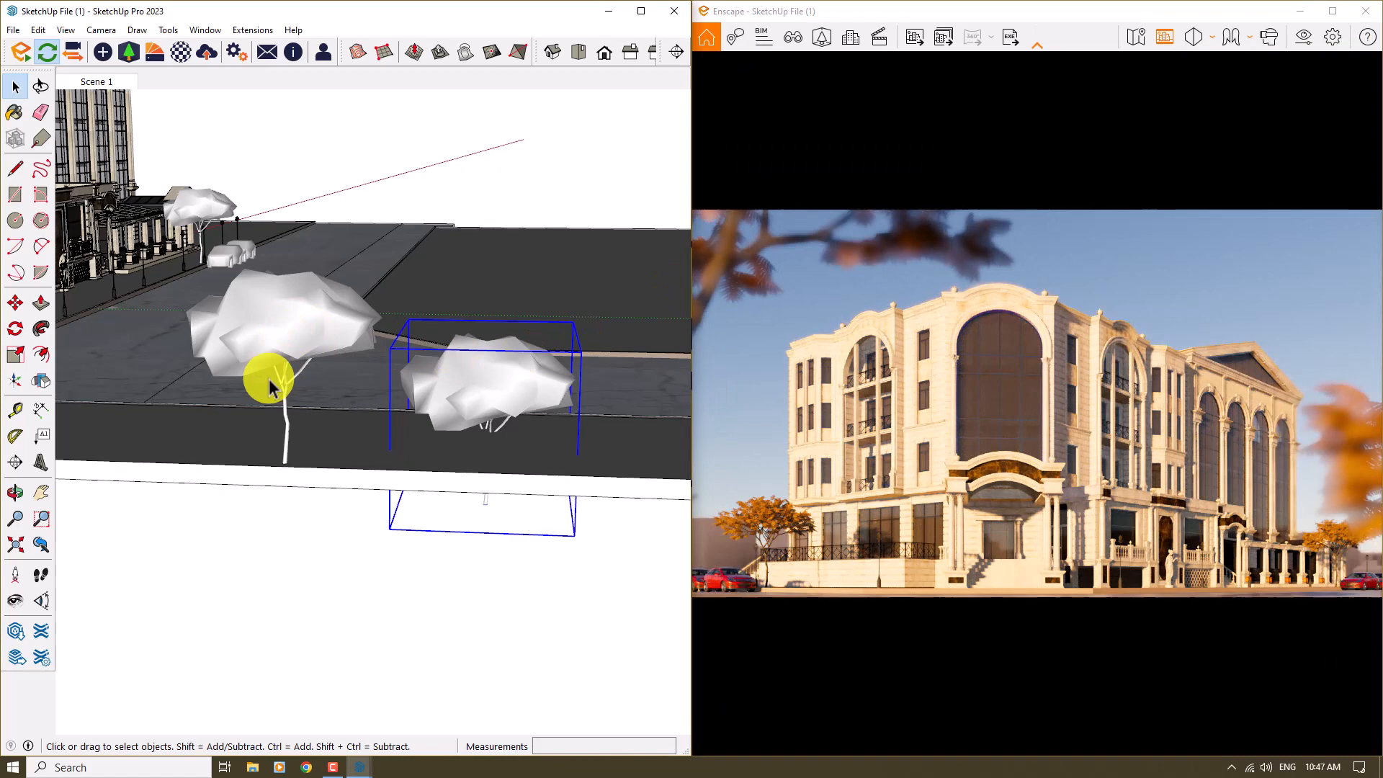
left_click(270, 387)
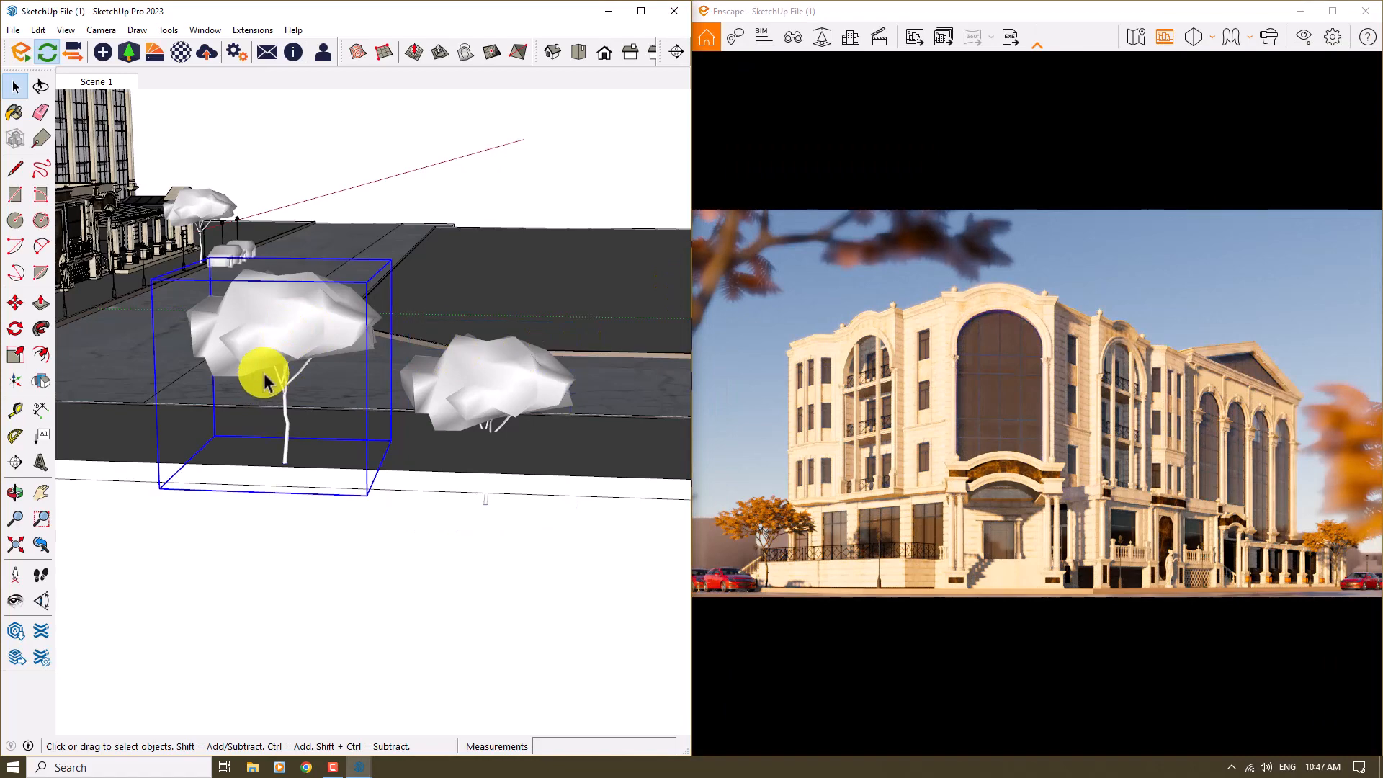
middle_click_drag(139, 562, 25, 511)
key("m")
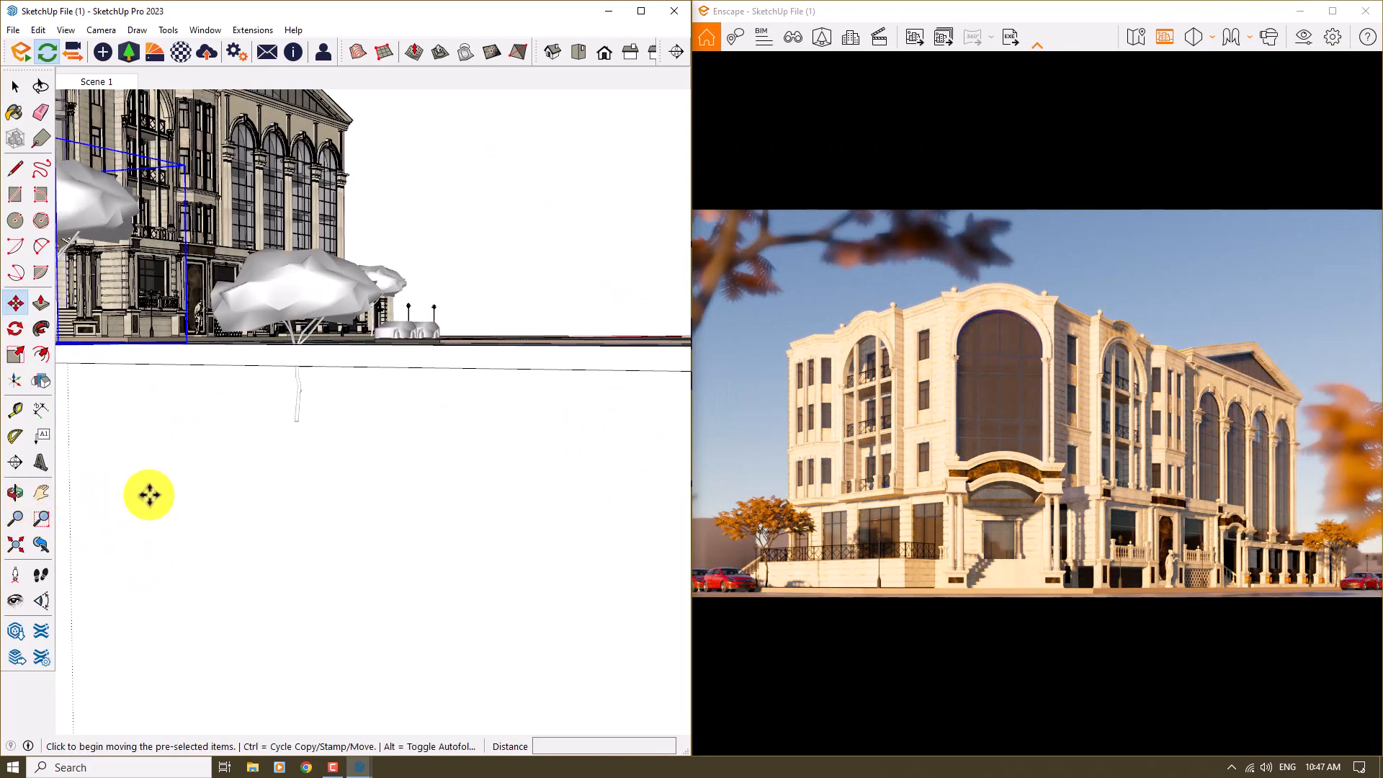
scroll(148, 494, "up", 1)
scroll(130, 367, "up", 1)
left_click(131, 363)
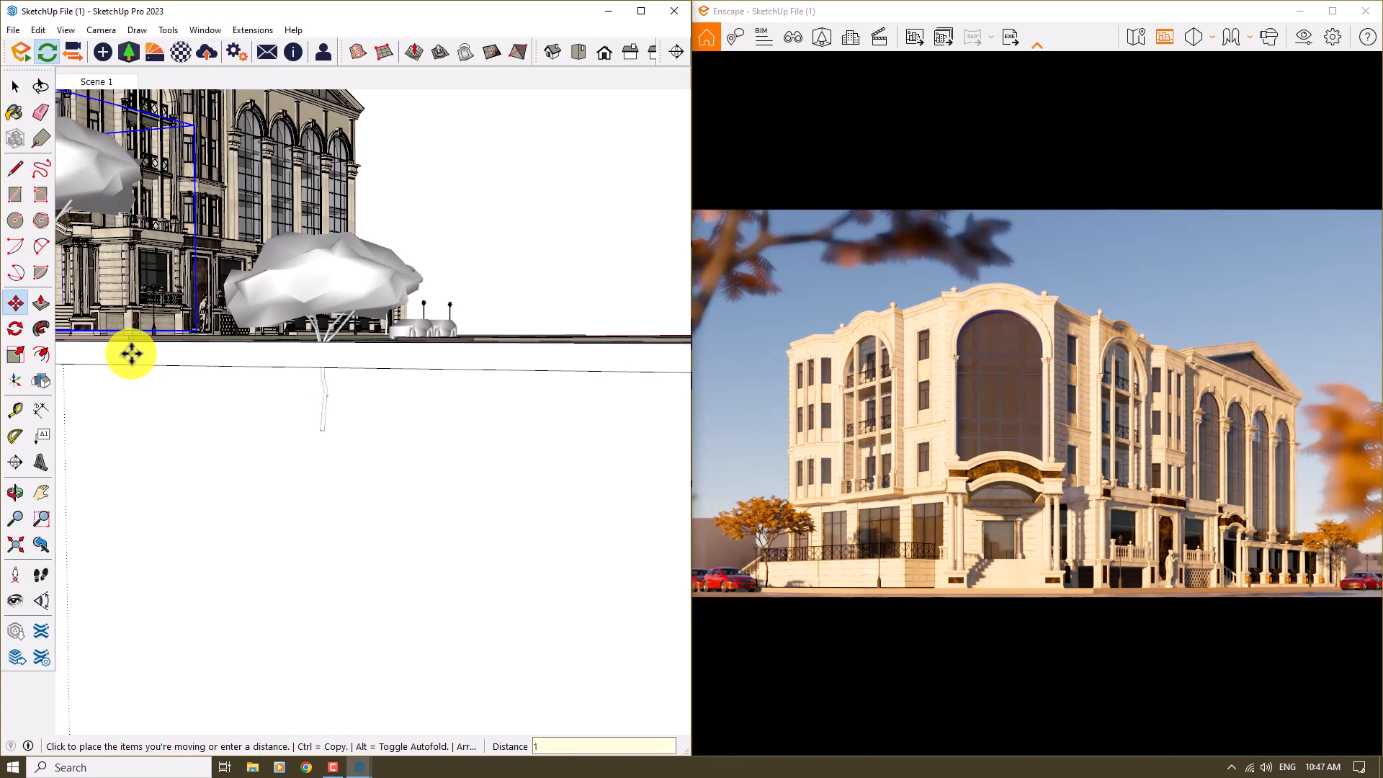
type("1")
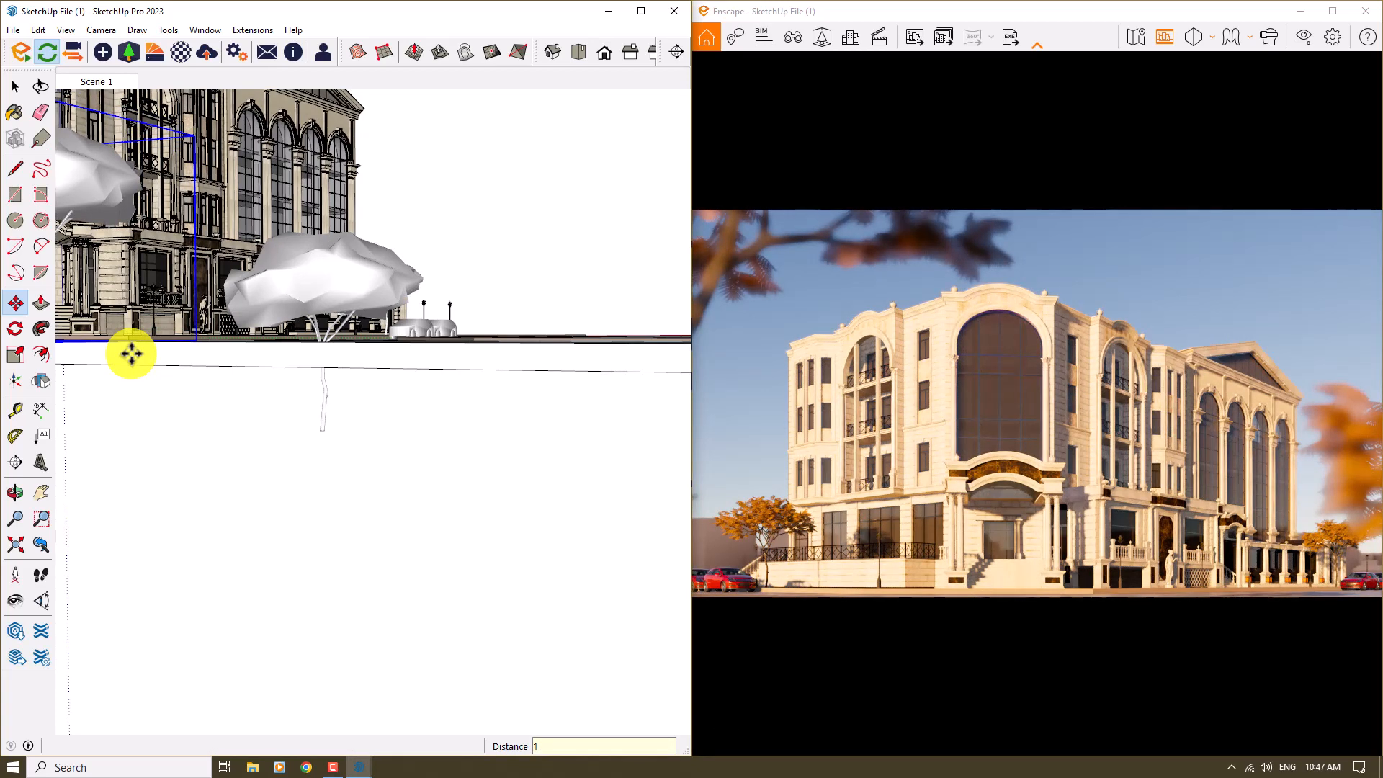
Move the left foreground tree about 318 mm sideways, toward the neighbouring foreground tree
middle_click_drag(130, 354, 379, 485)
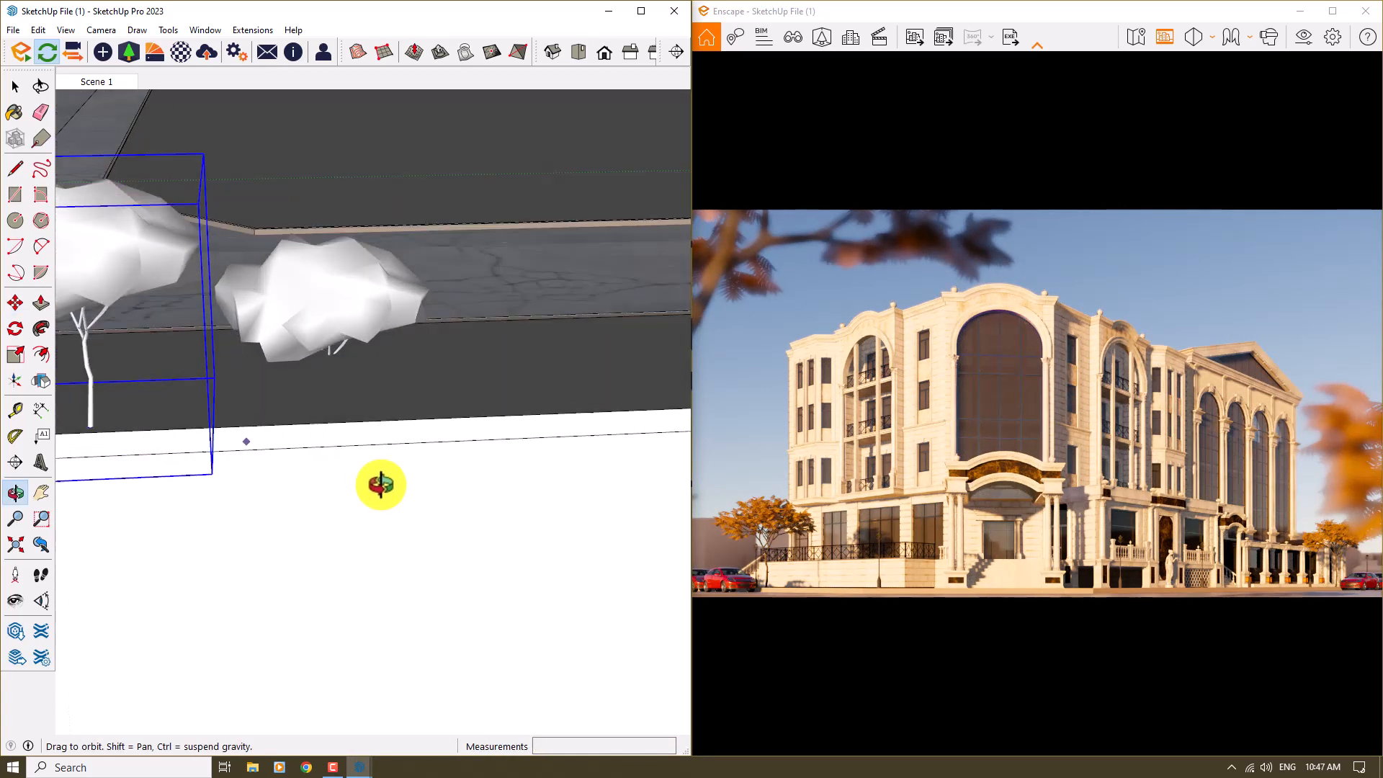
left_click(256, 436)
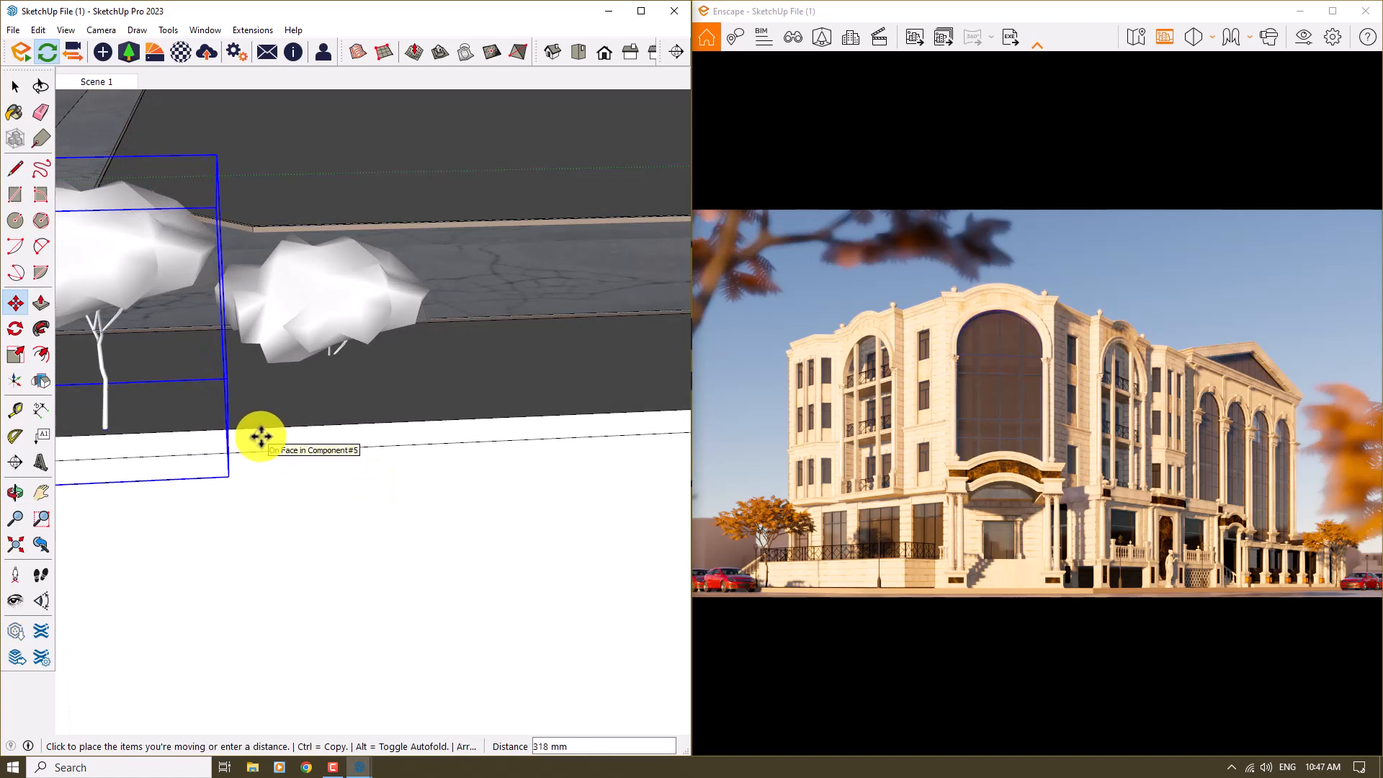
left_click(260, 436)
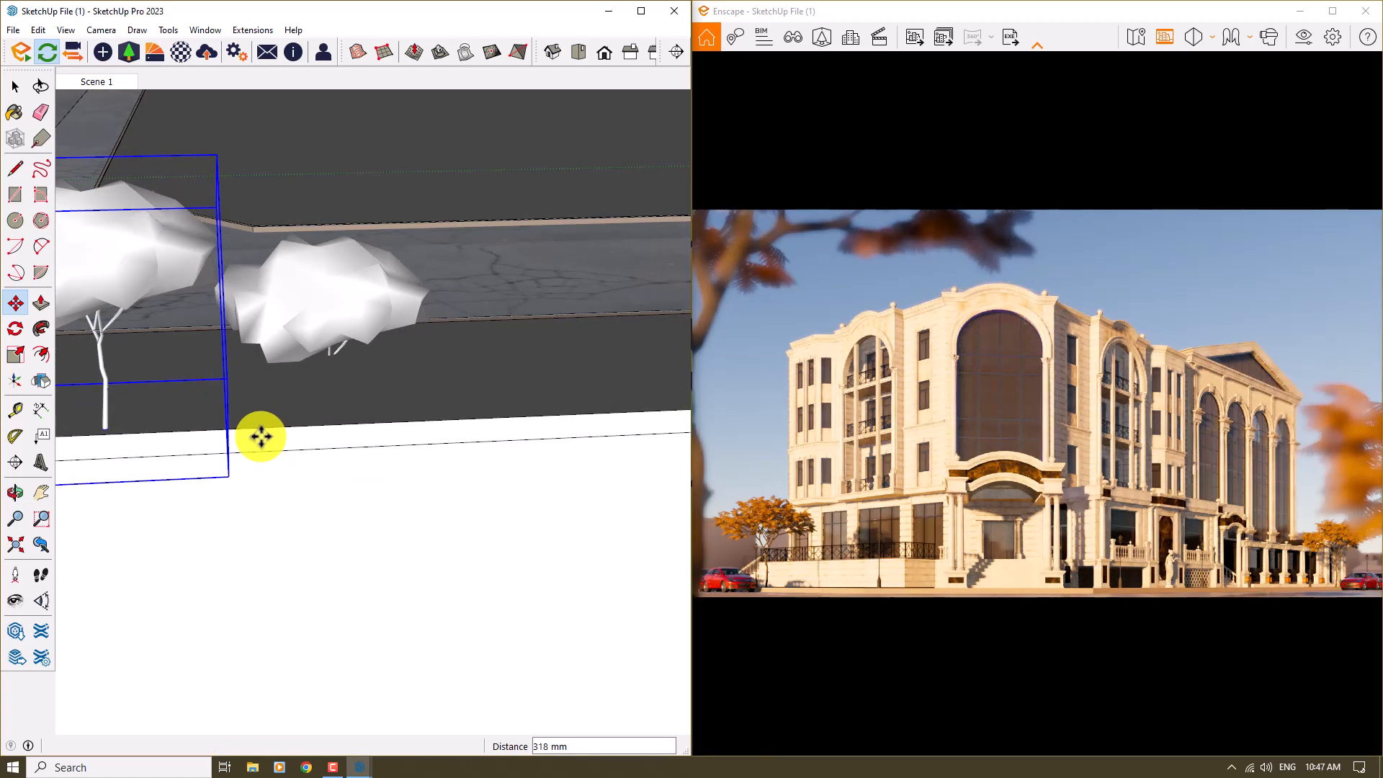
Set the sky's horizon source to Town in the visual settings, after trying Urban
left_click(1332, 37)
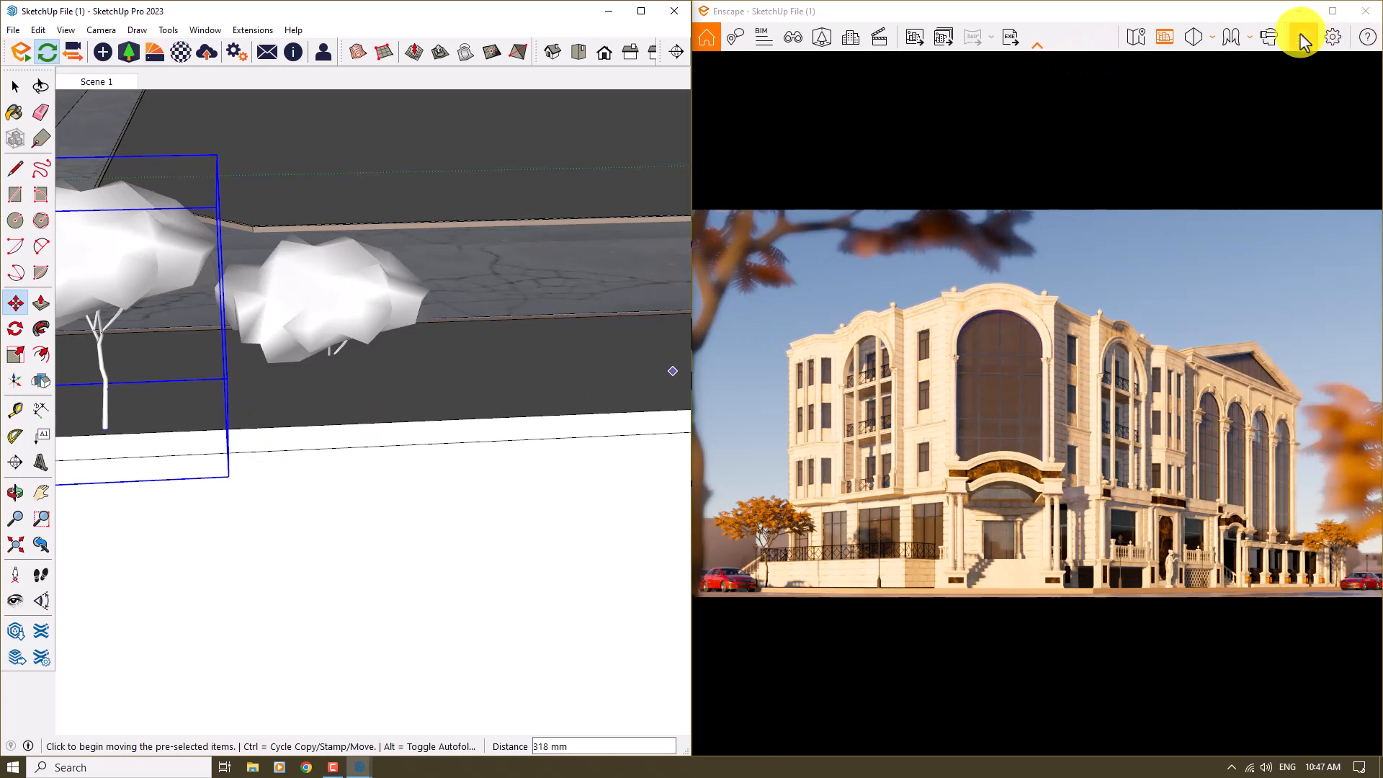
left_click(1102, 131)
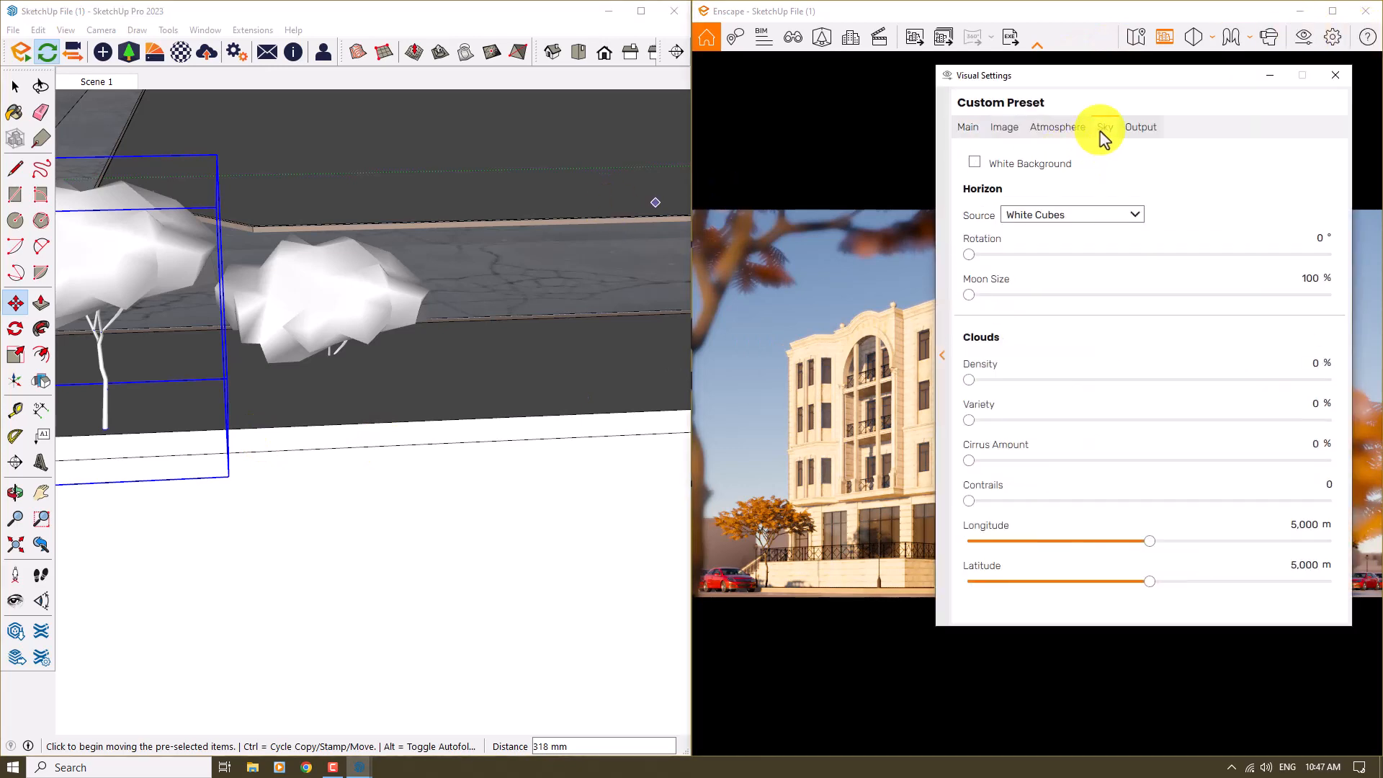
left_click(1063, 226)
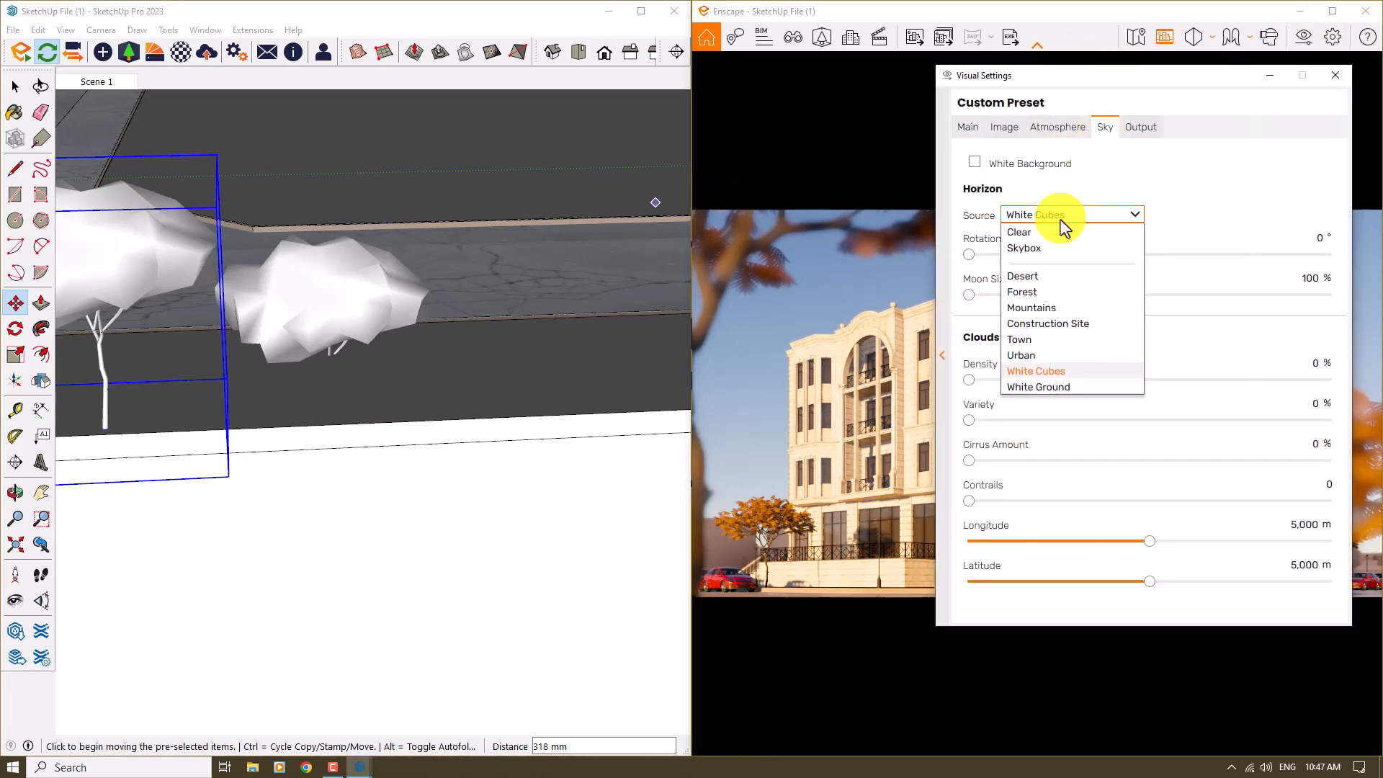
left_click(1059, 356)
left_click(1049, 218)
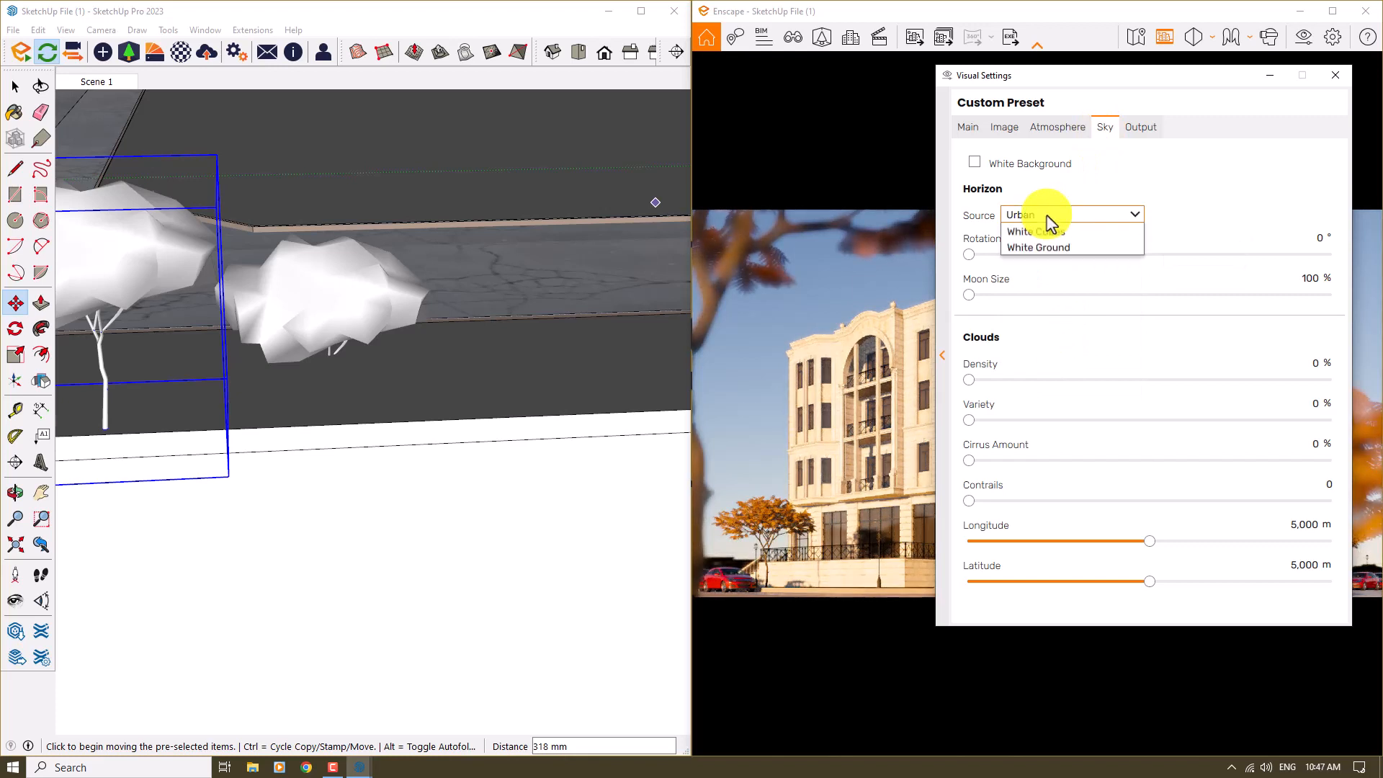
left_click(1044, 325)
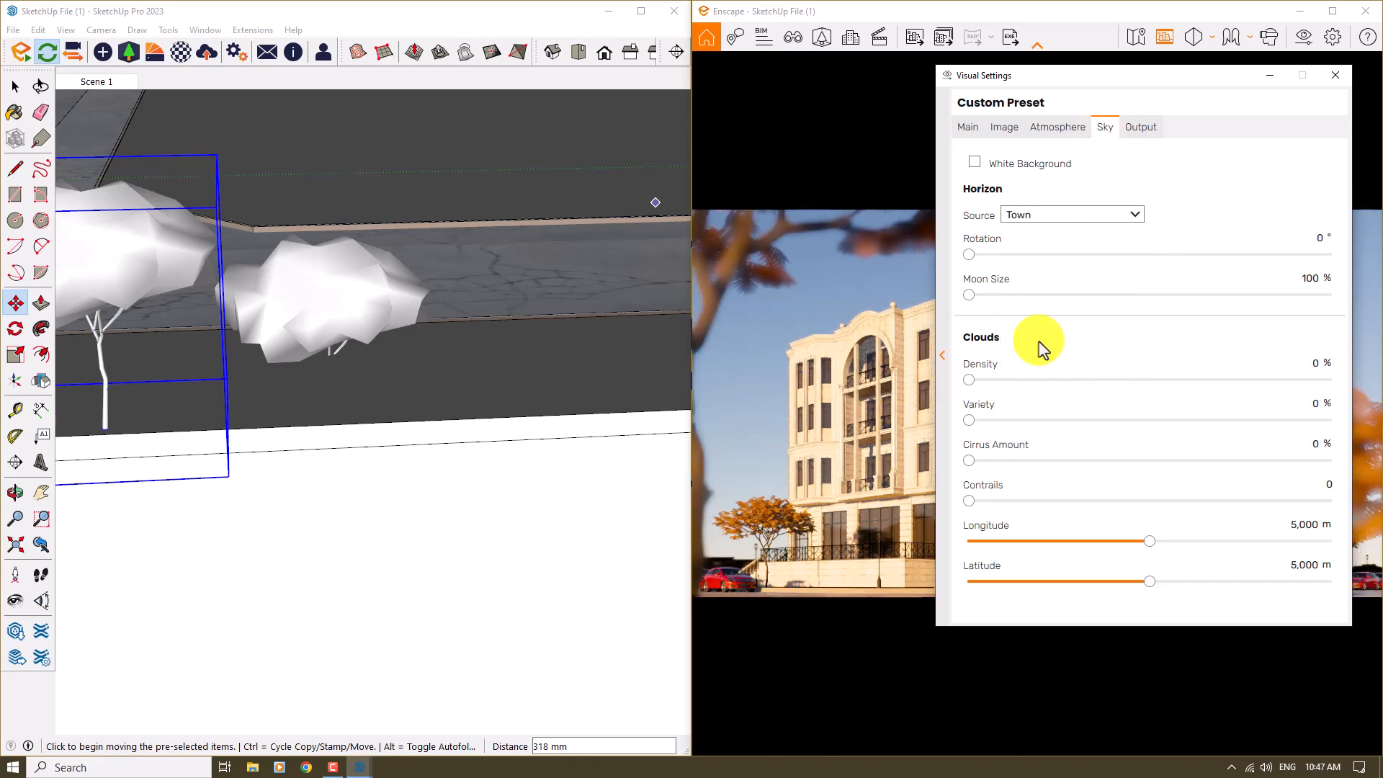
Adjust the horizon rotation while checking the background buildings in the enlarged render, settling on 53°
left_click(1023, 255)
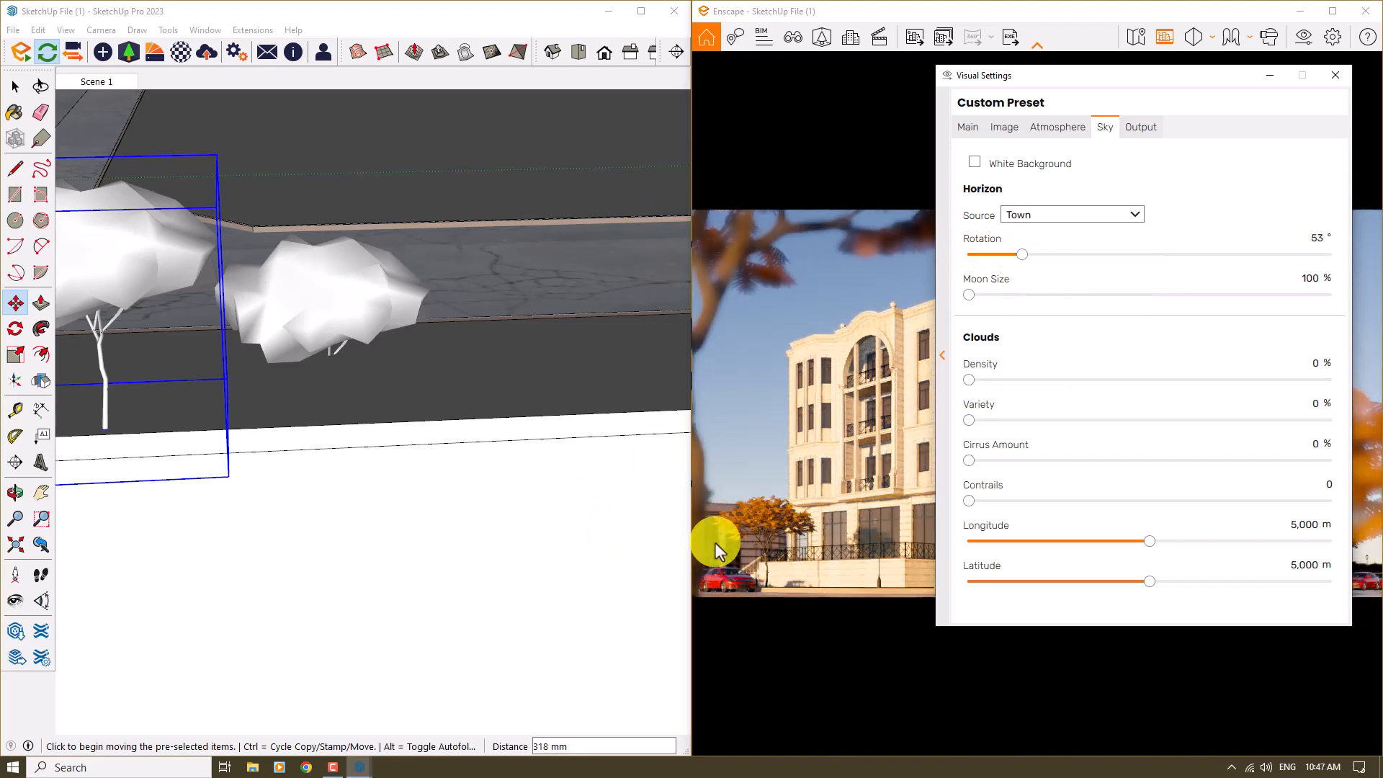
left_click(1348, 9)
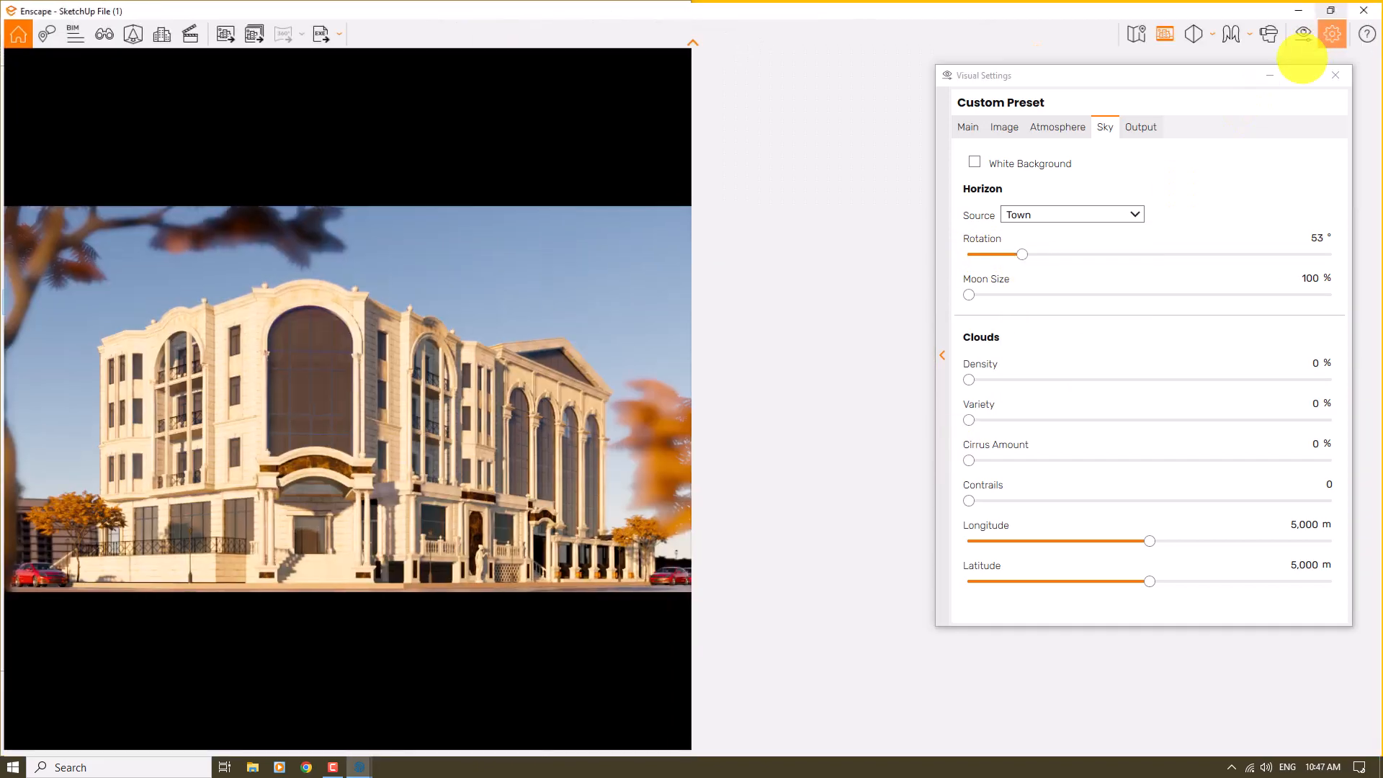
left_click(1017, 256)
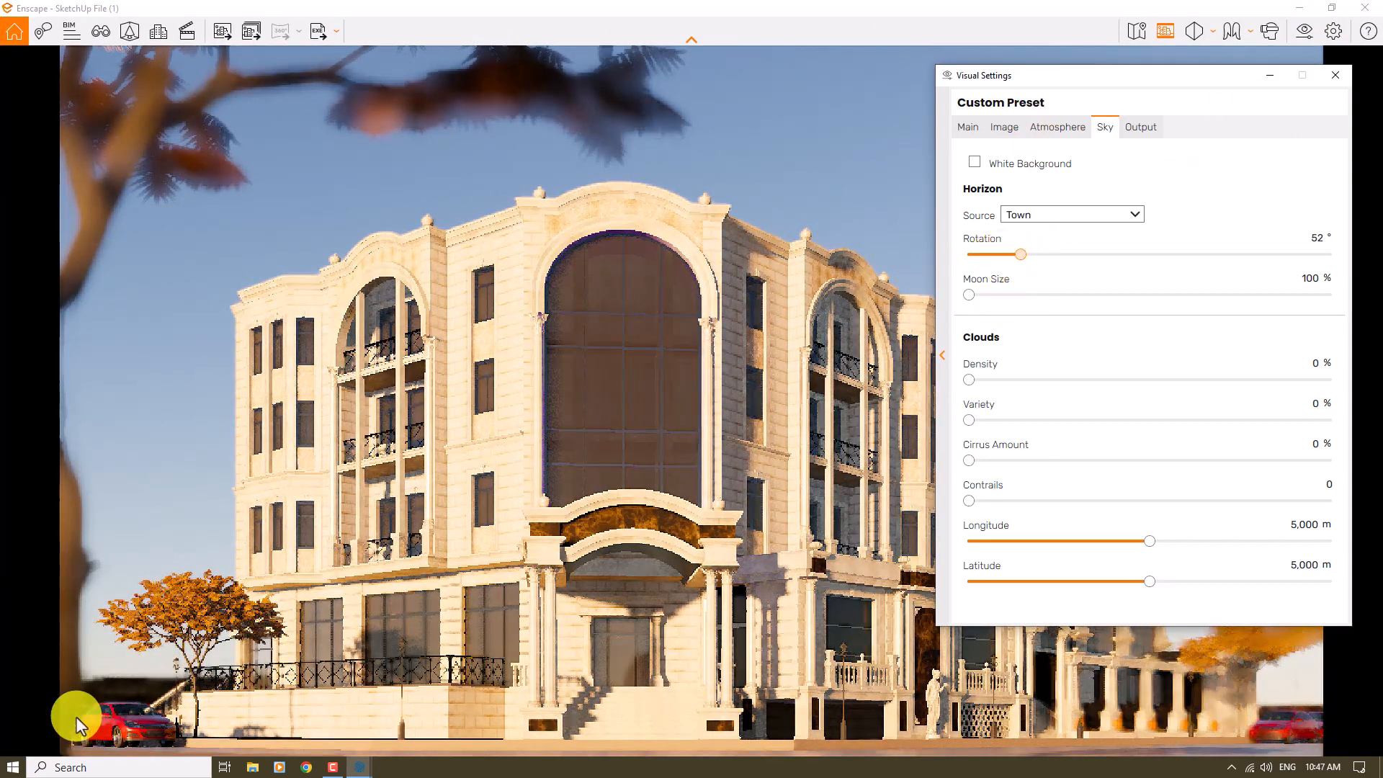
key("a")
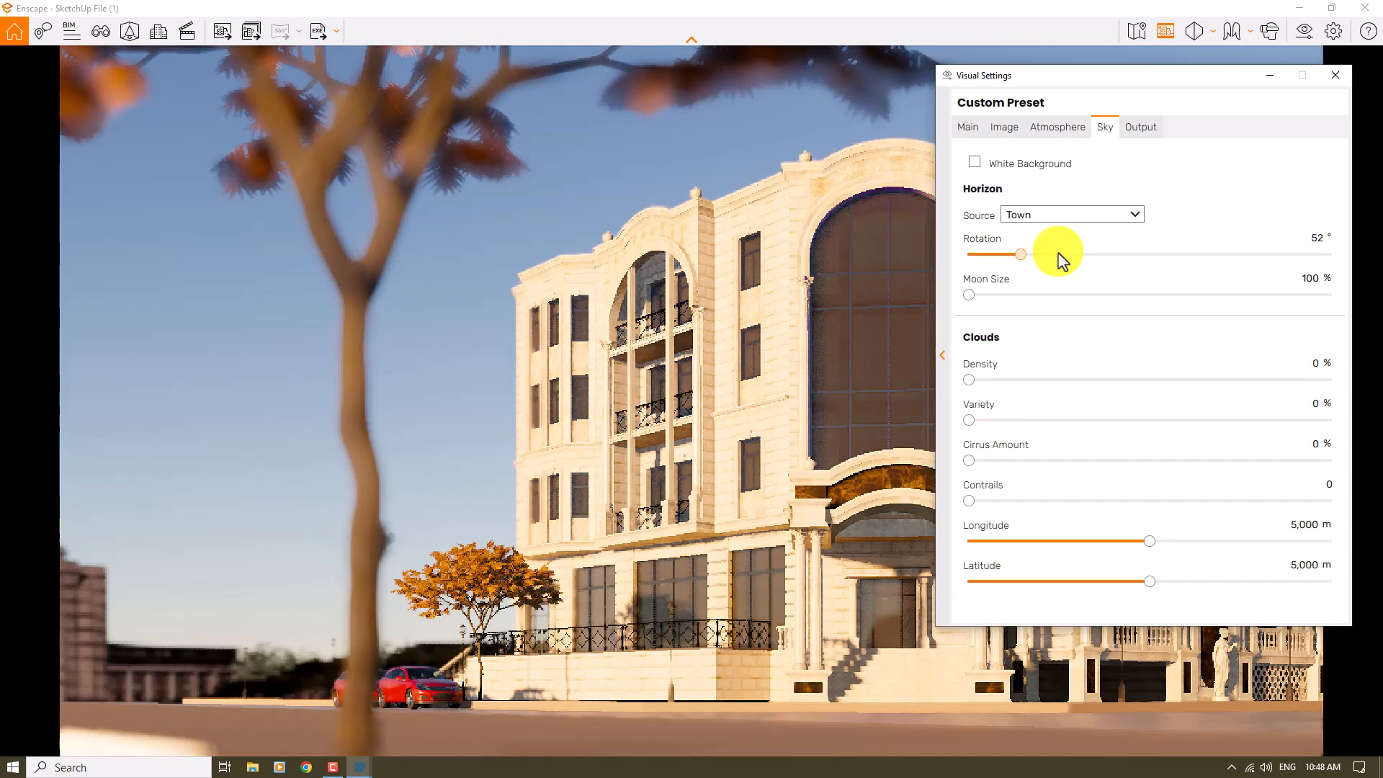
left_click(1105, 257)
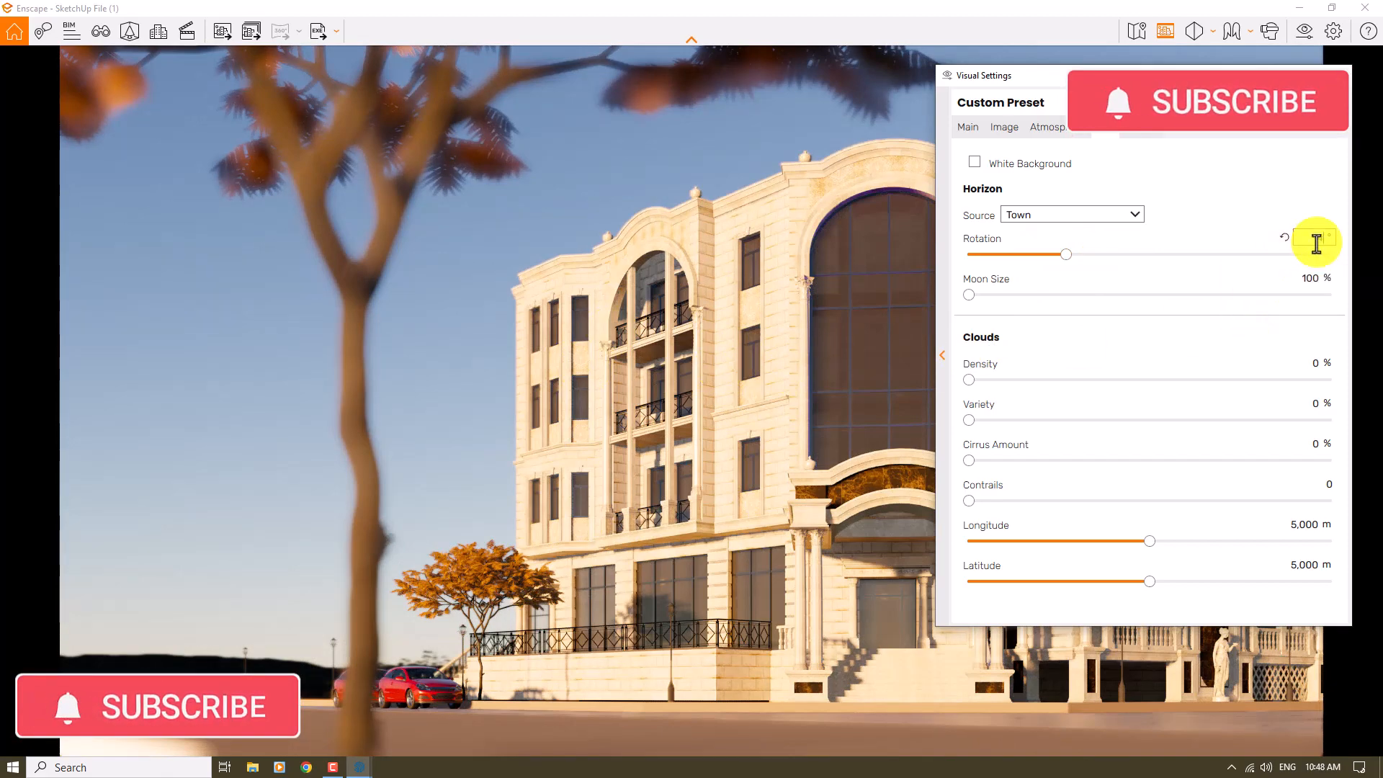
type("45")
key("Return")
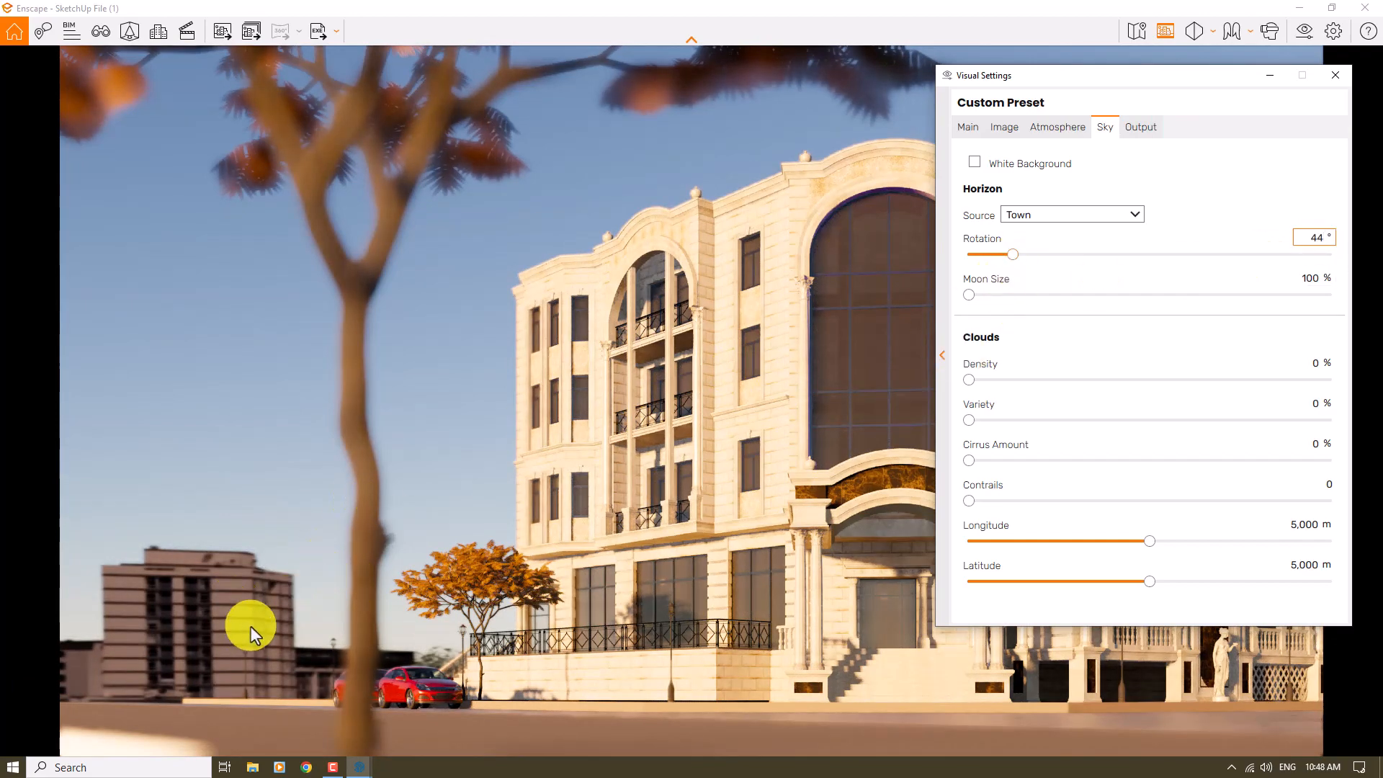
left_click(1015, 255)
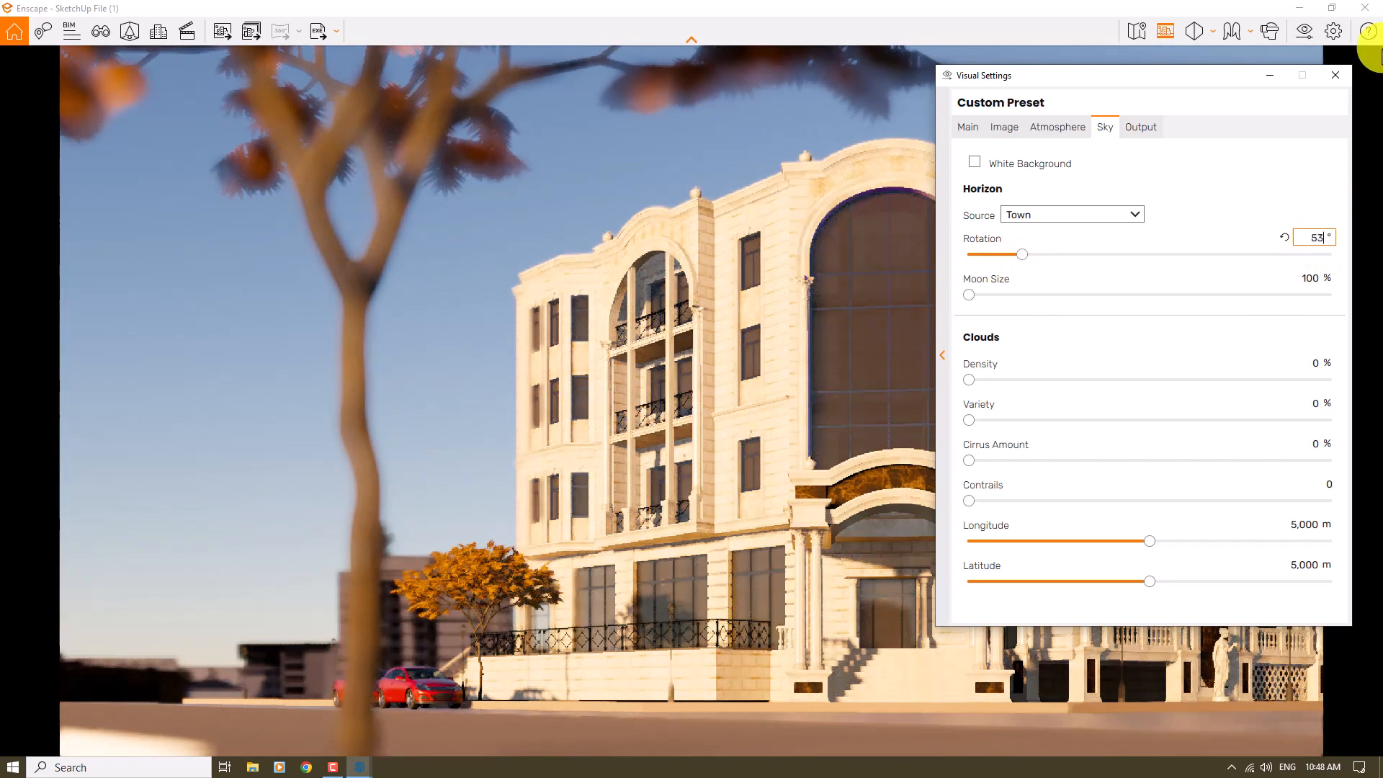
Close the visual settings and return the render camera to the saved Scene 1 view
left_click(1334, 75)
key("v")
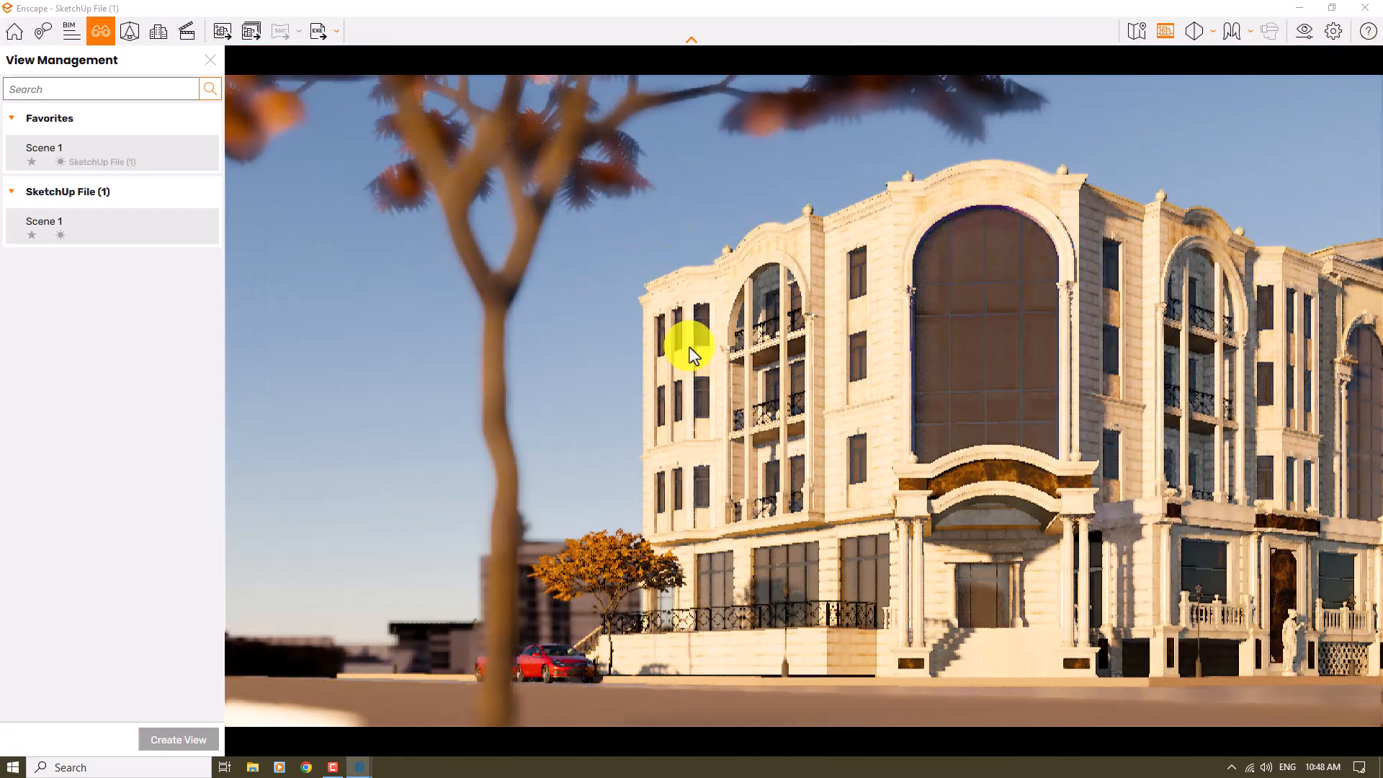
left_click(54, 238)
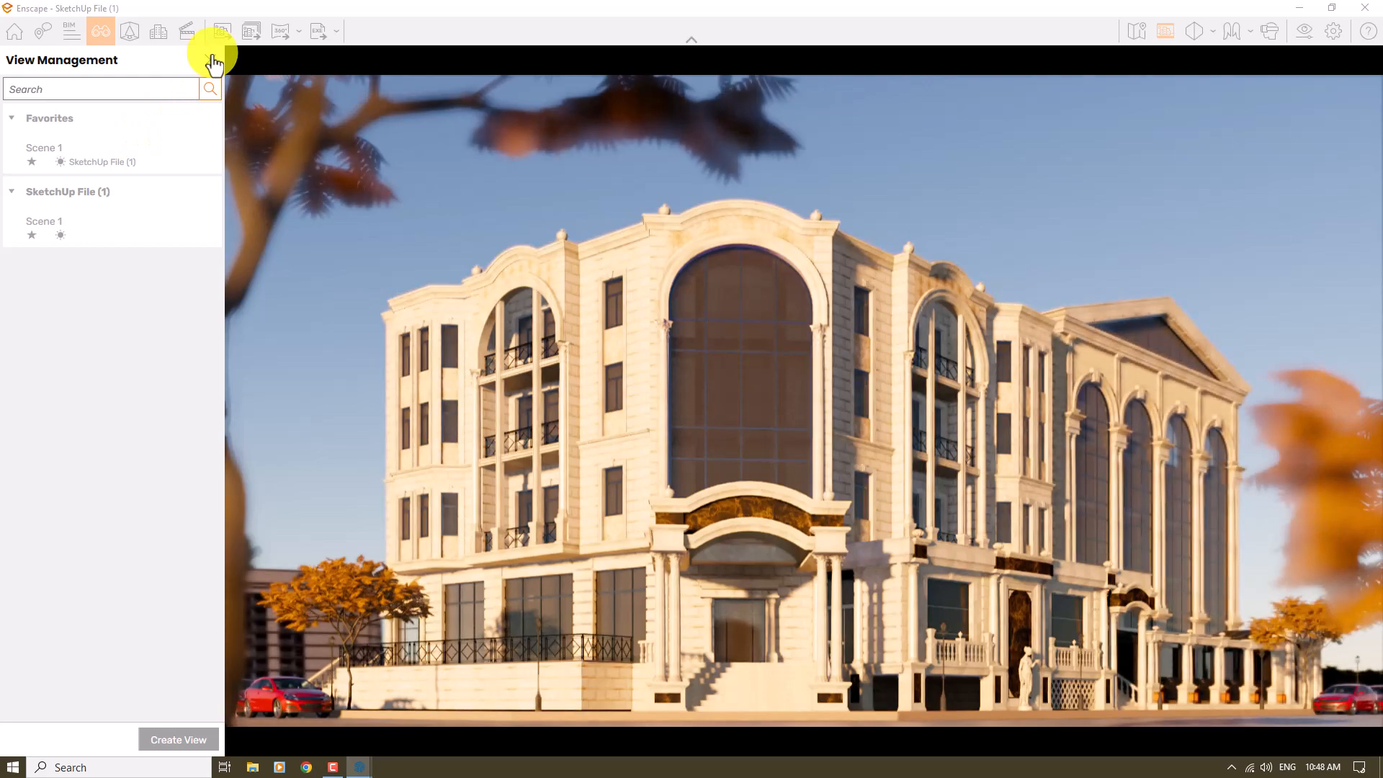
left_click(213, 62)
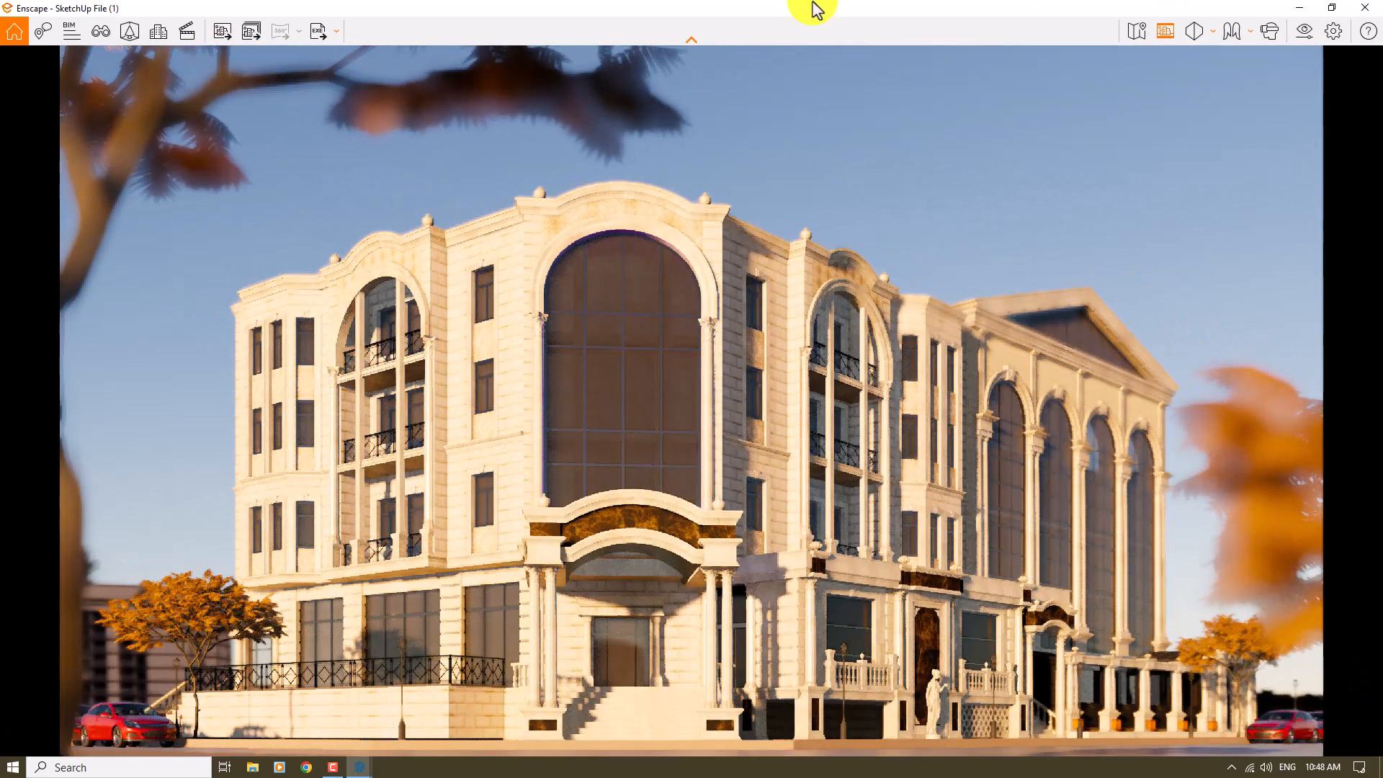
Show SketchUp beside the render and examine the sidewalk in front of the main entrance up close
left_click_drag(814, 9, 1376, 310)
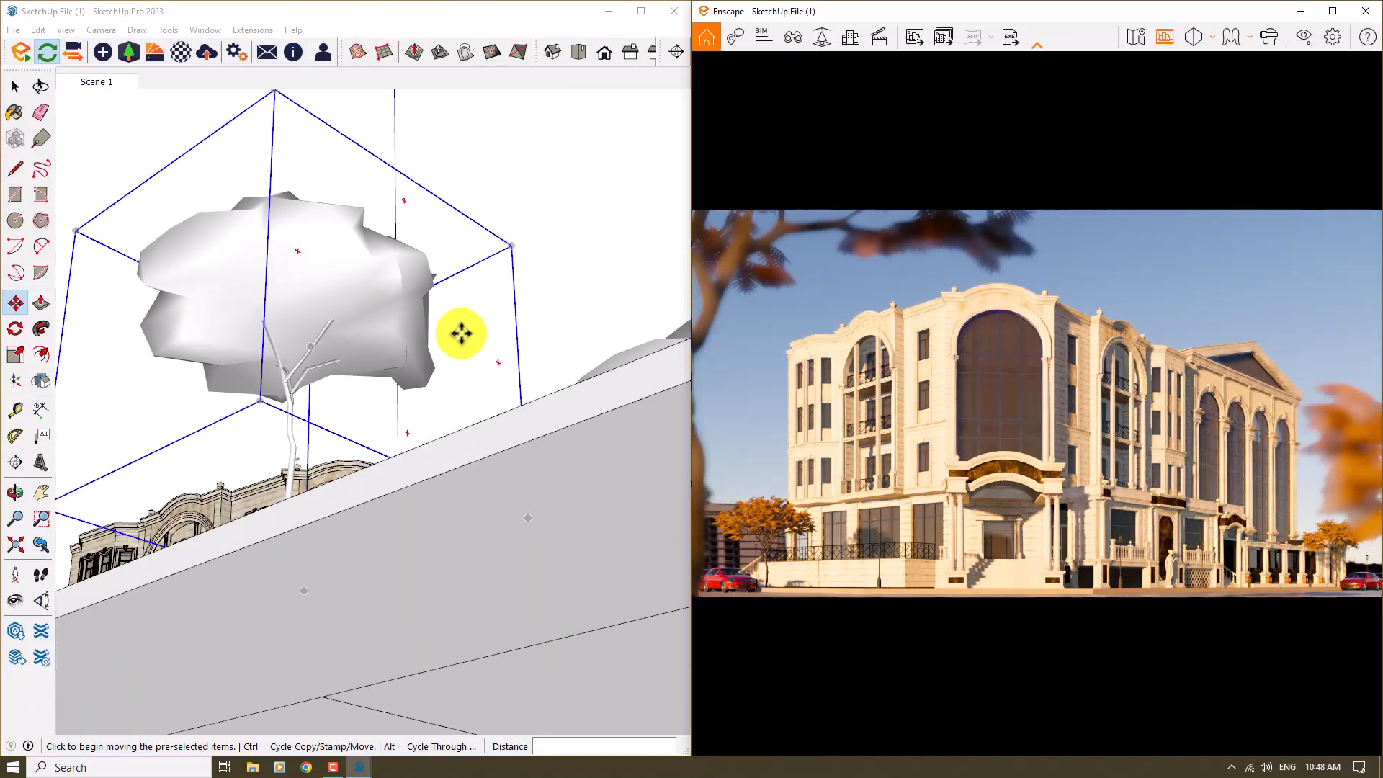
middle_click(461, 333)
scroll(450, 460, "down", 10)
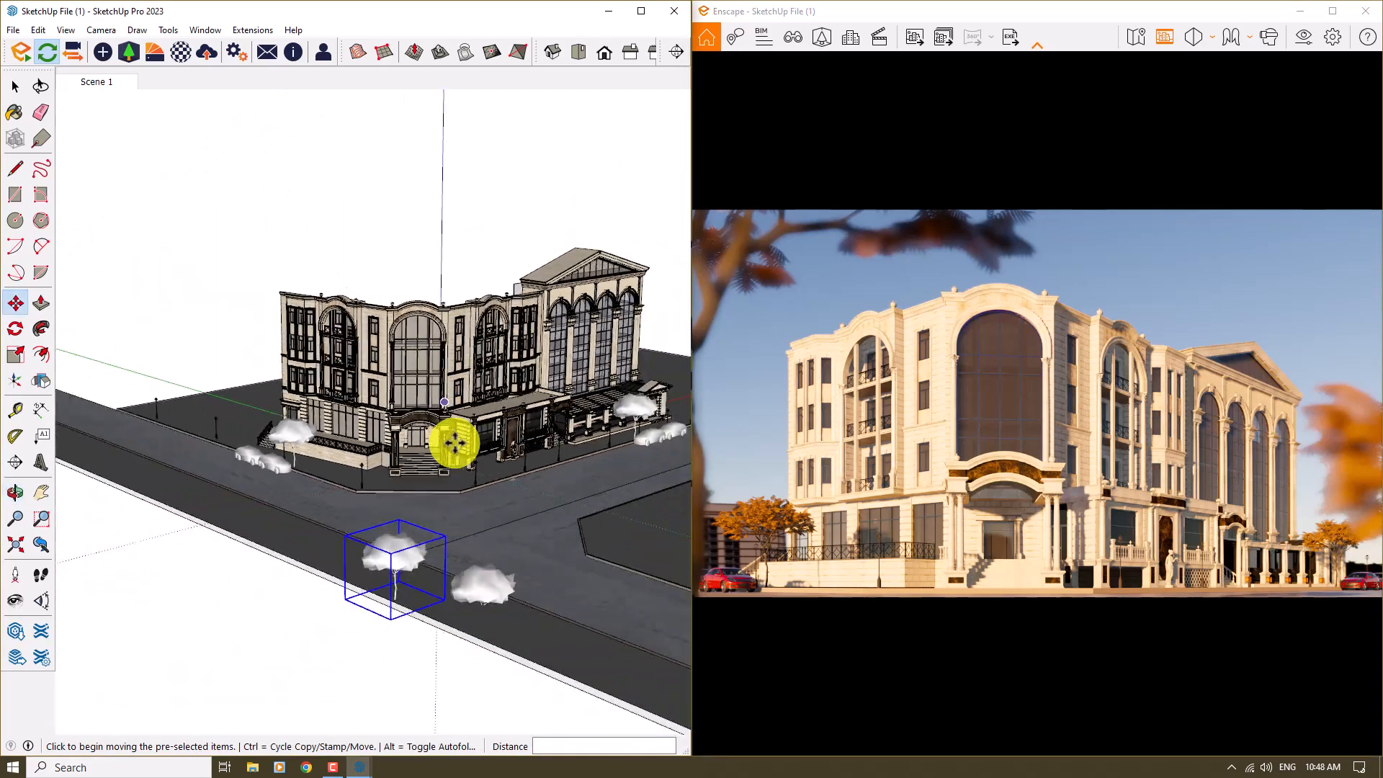
left_click(16, 87)
scroll(468, 497, "up", 6)
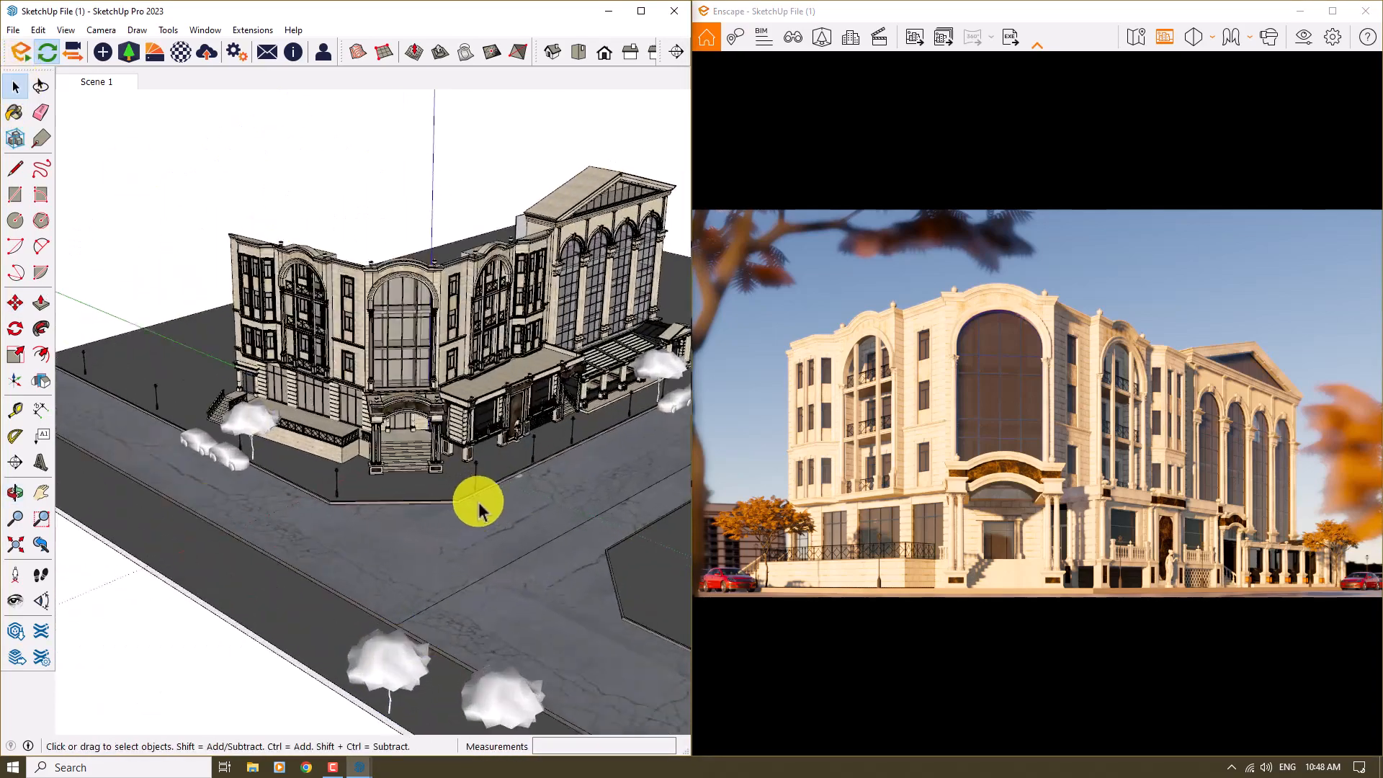
scroll(456, 432, "down", 4)
mouse_move(457, 432)
middle_mouse_down()
mouse_move(695, 463)
mouse_move(502, 506)
mouse_move(396, 456)
mouse_move(538, 488)
mouse_move(537, 469)
mouse_move(423, 424)
mouse_move(136, 352)
mouse_move(500, 482)
mouse_move(460, 469)
middle_mouse_up()
scroll(460, 469, "up", 4)
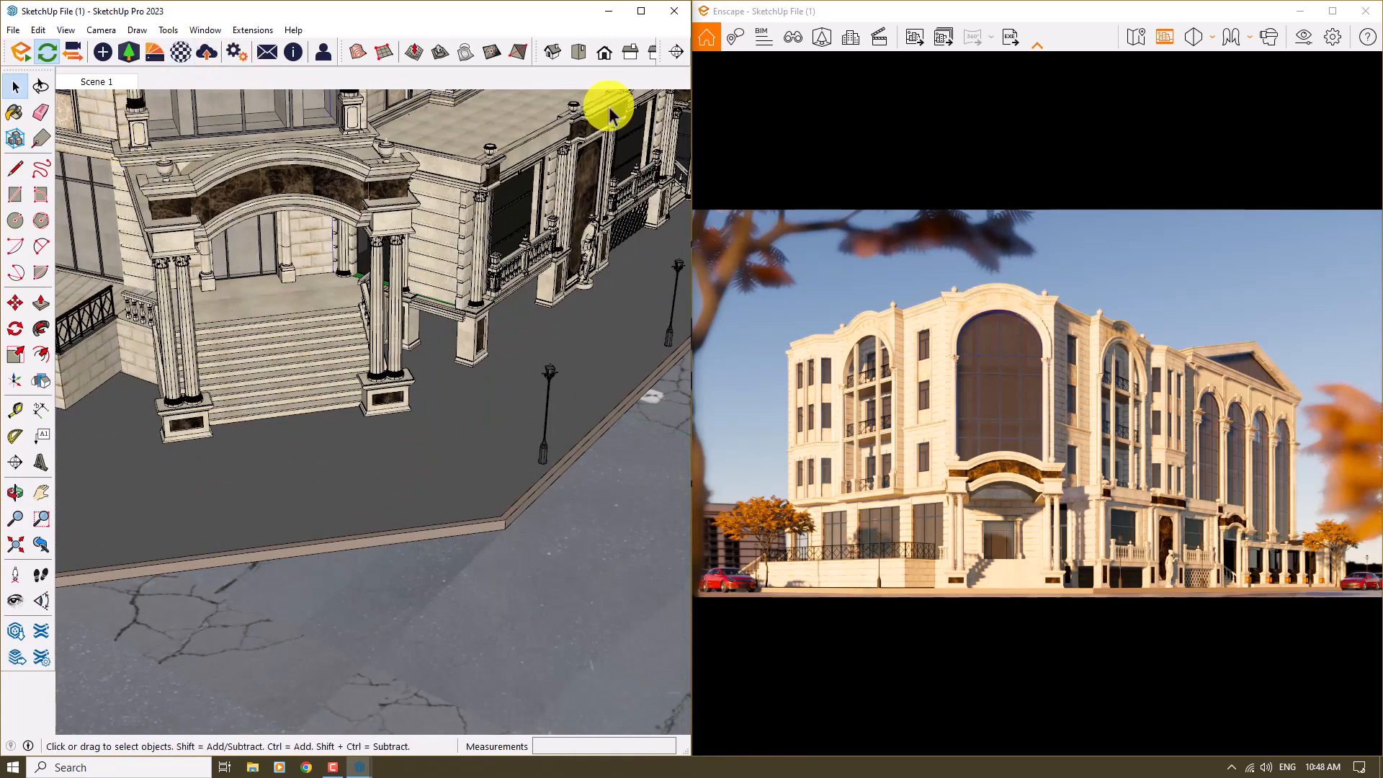
Open the Enscape asset library in the maximized render window and select four people assets for multi-asset placement
left_click(828, 41)
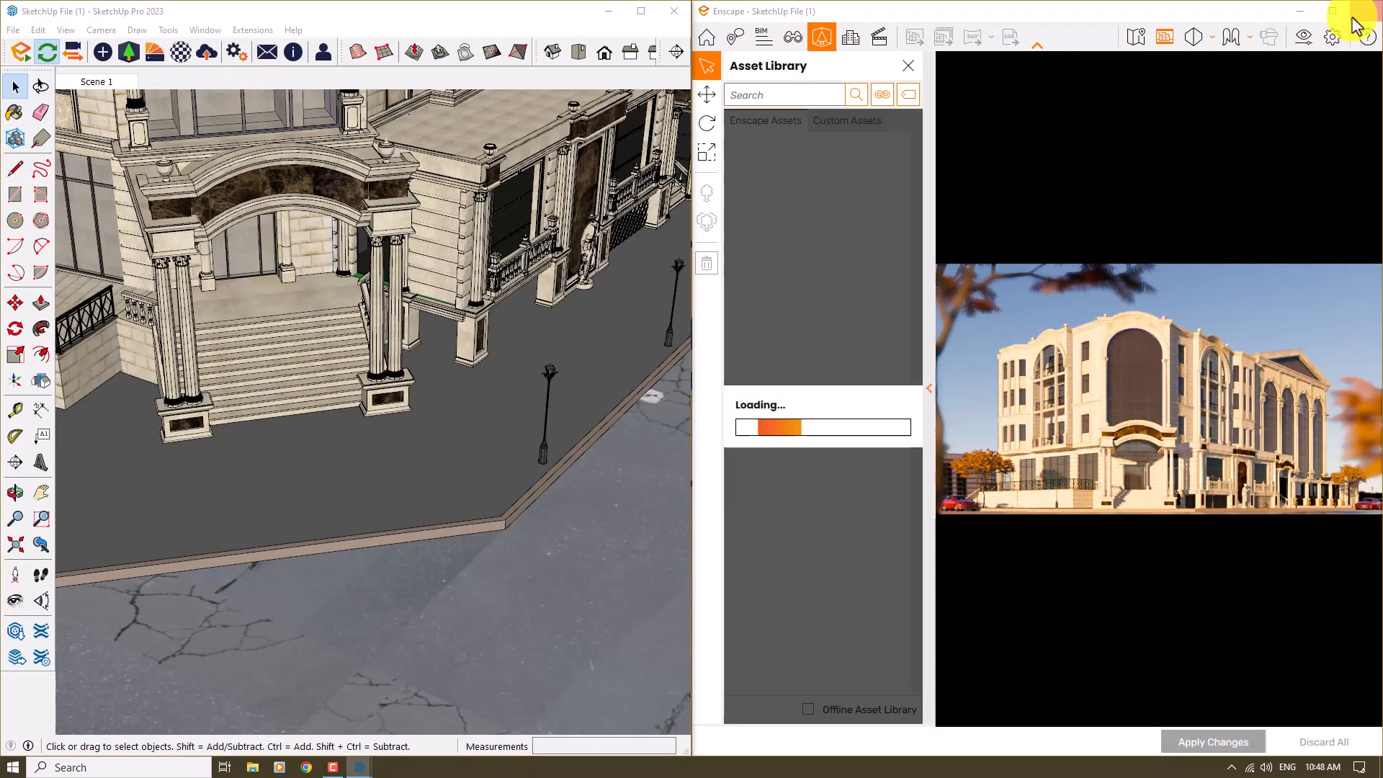
left_click(1332, 11)
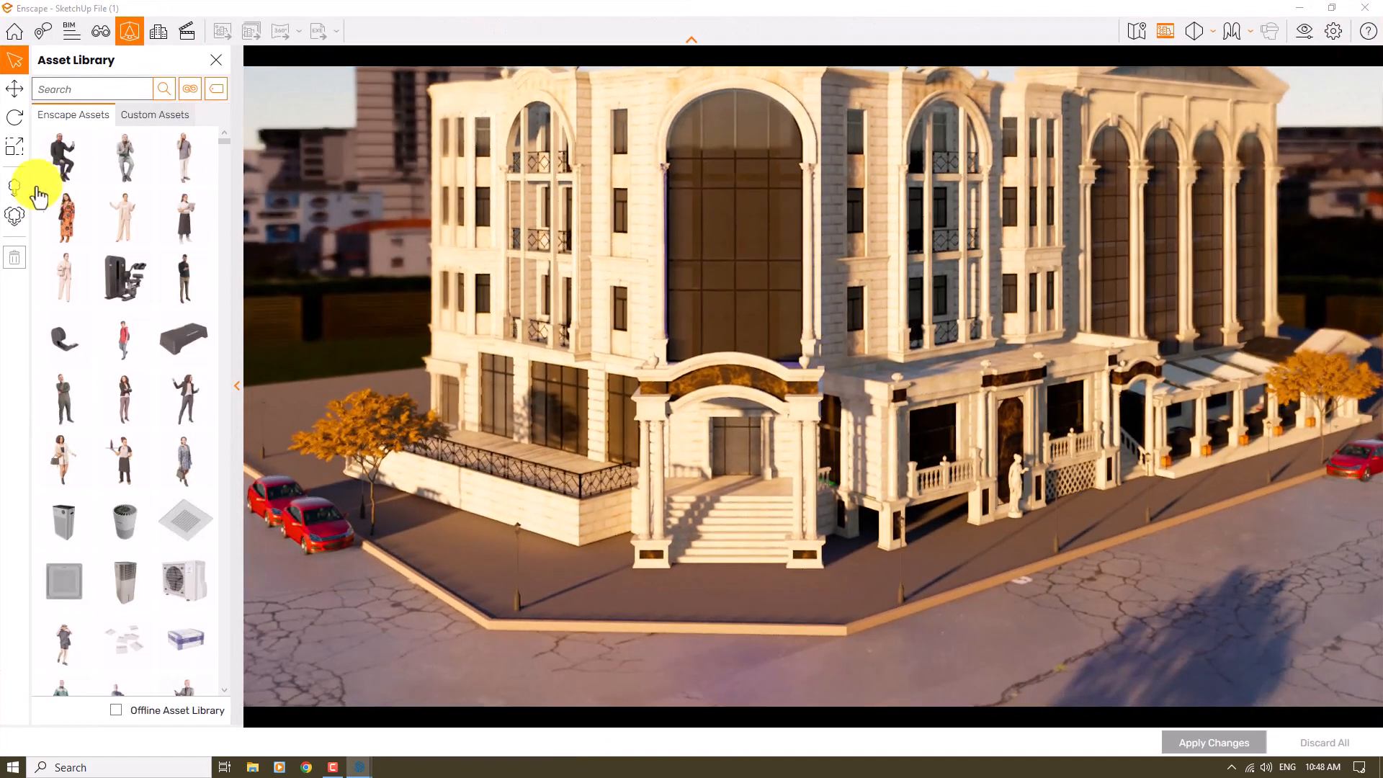
left_click(15, 216)
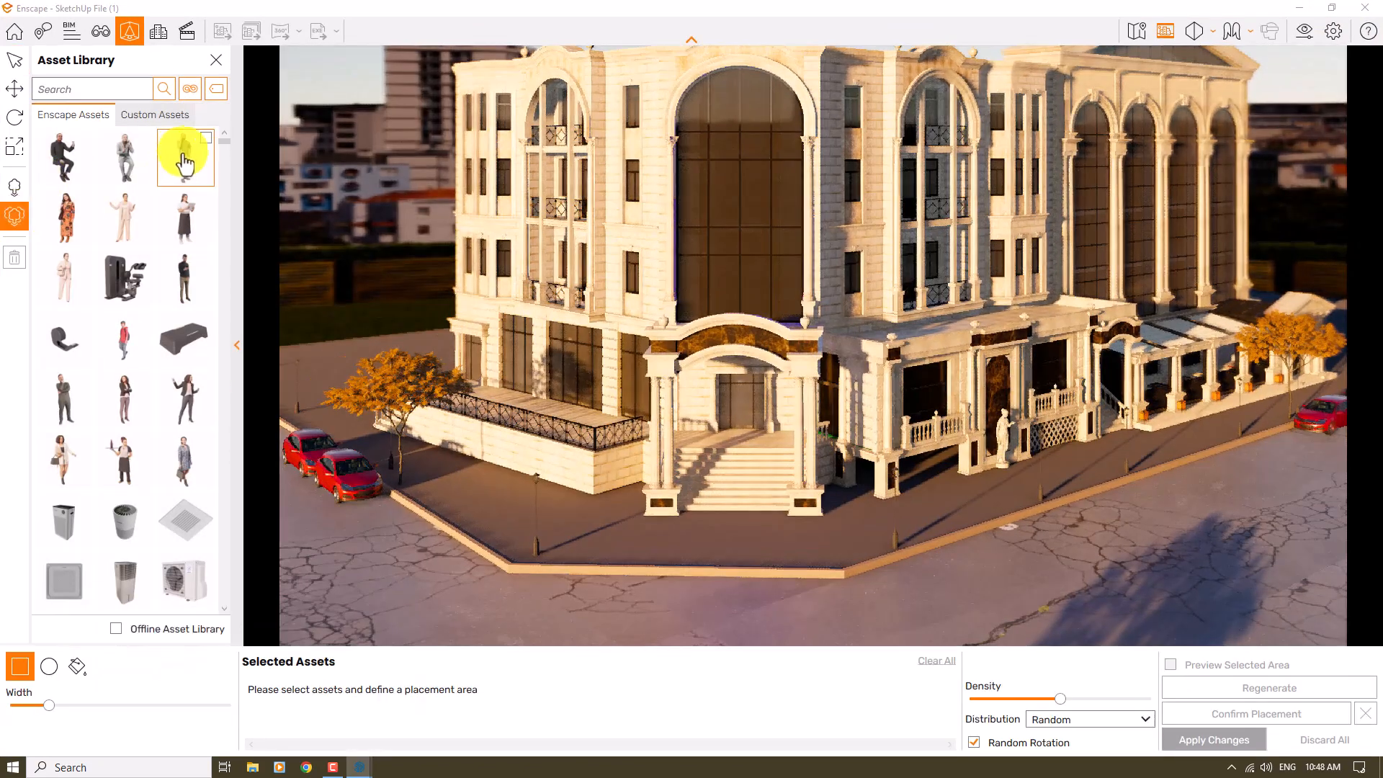
left_click(182, 156)
left_click(124, 215)
left_click(75, 231)
left_click(67, 276)
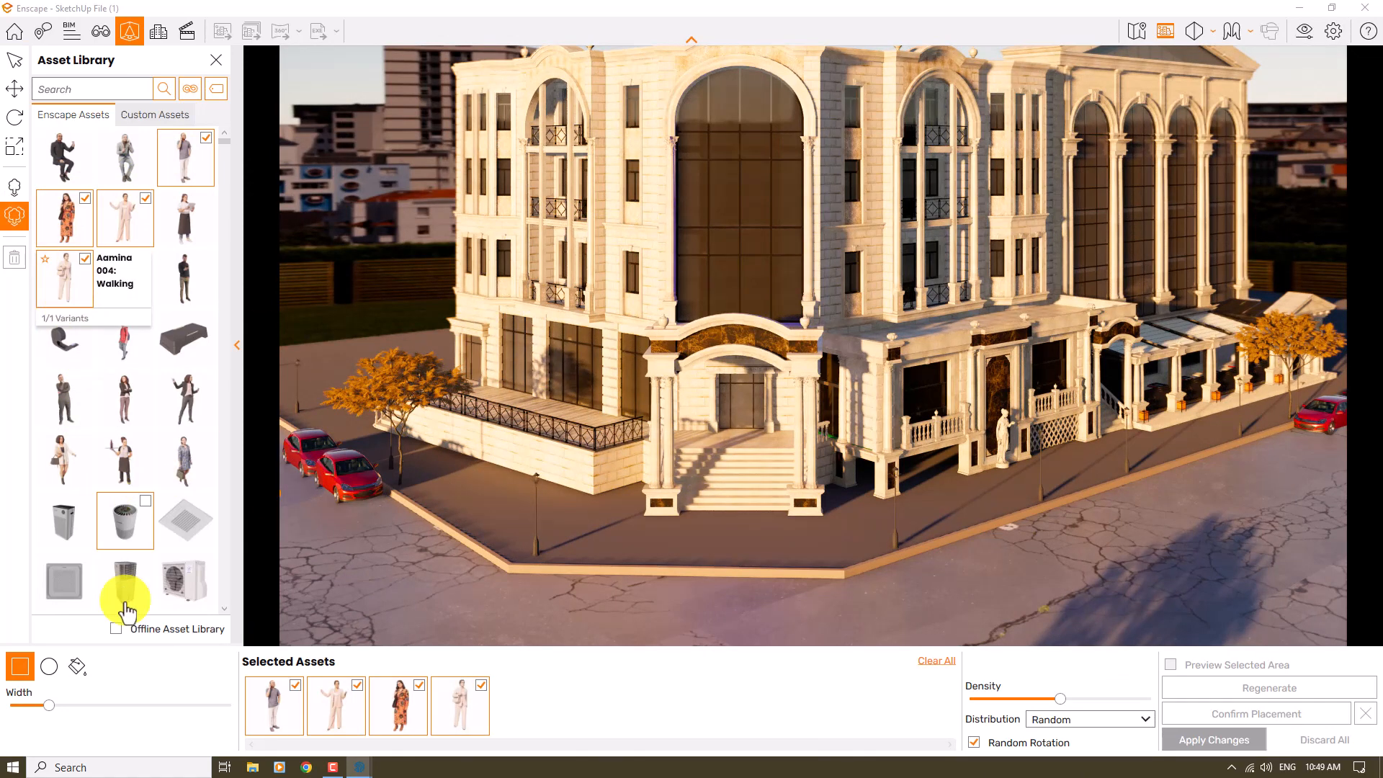
Fill the sidewalk surface around the building with the selected people at a reduced density and confirm the placement
left_click(77, 666)
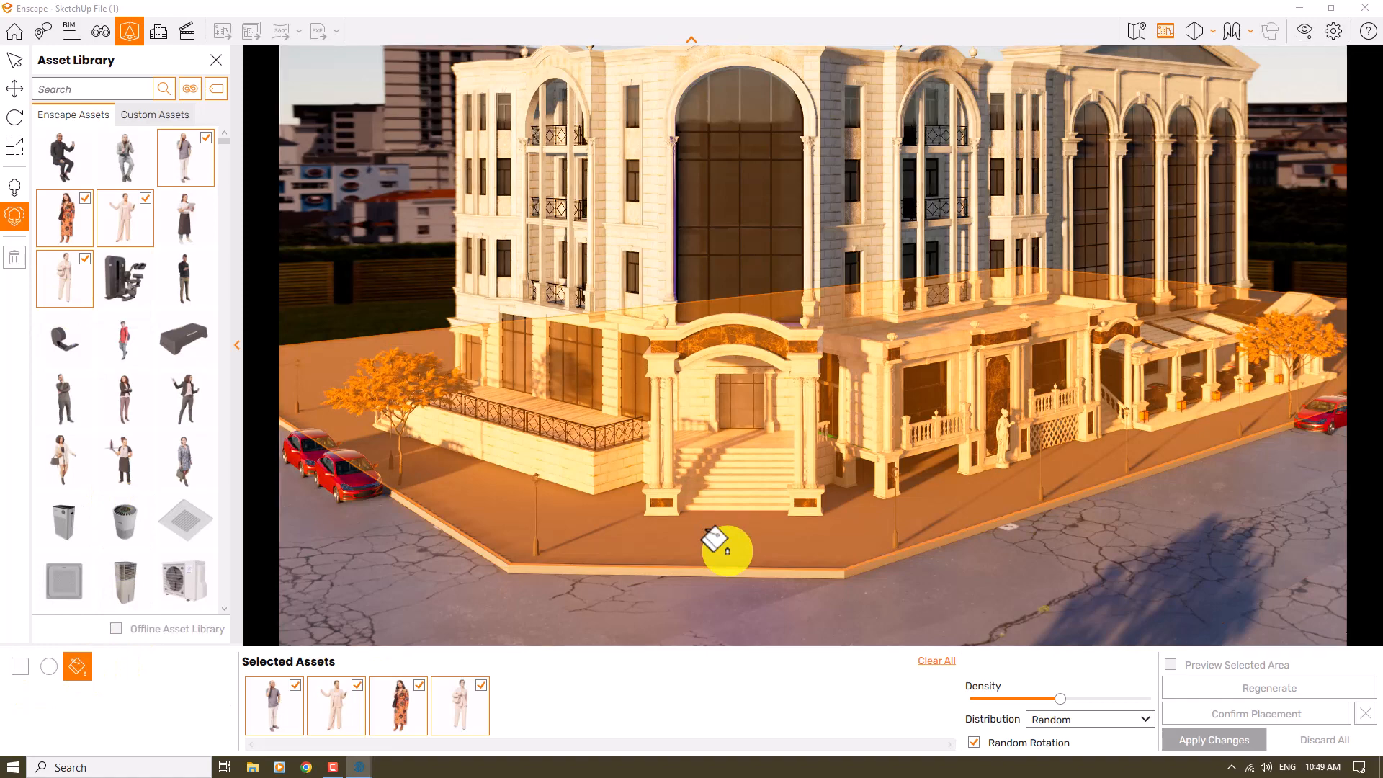
left_click(726, 550)
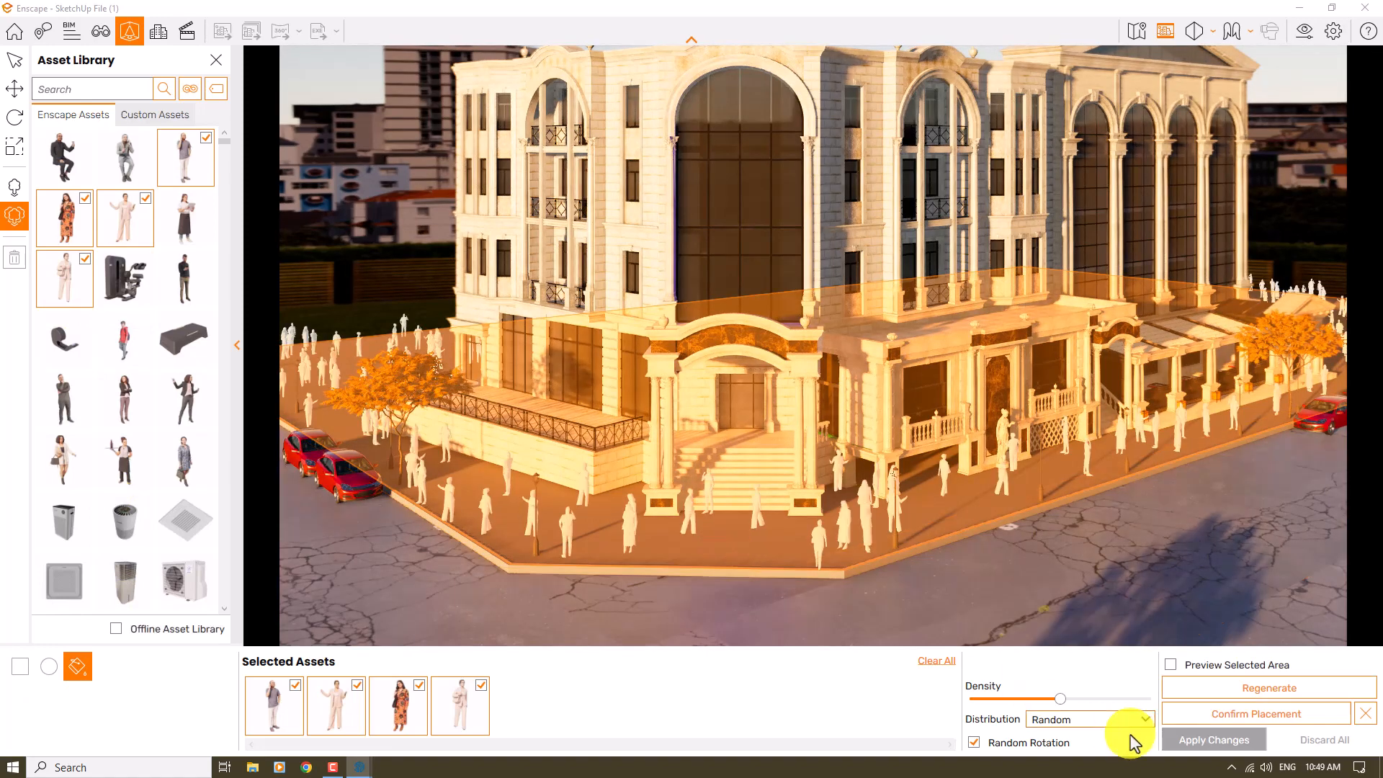
left_click_drag(1039, 702, 1029, 704)
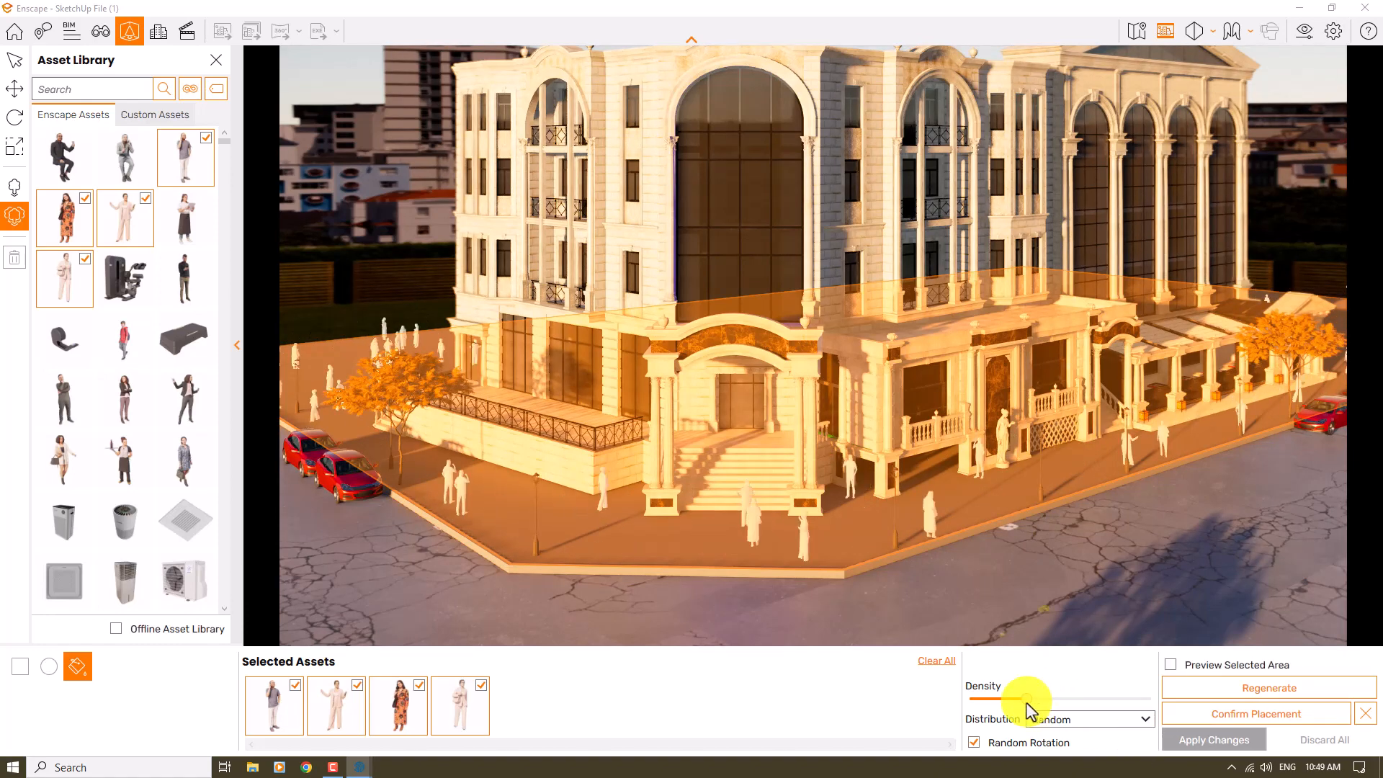
left_click(1236, 715)
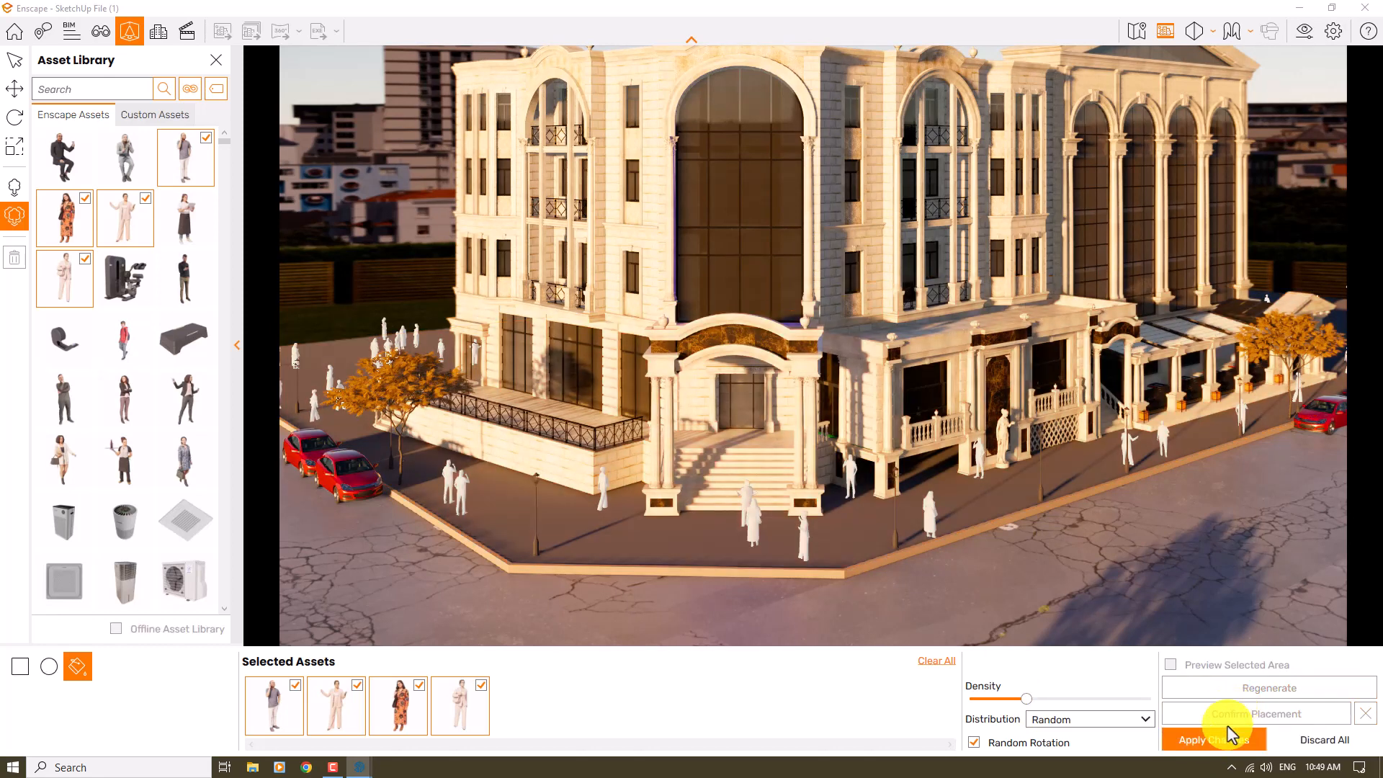
Apply the people placement to the model, leave the asset library and return the render camera to the saved Scene 1 view
left_click(1207, 746)
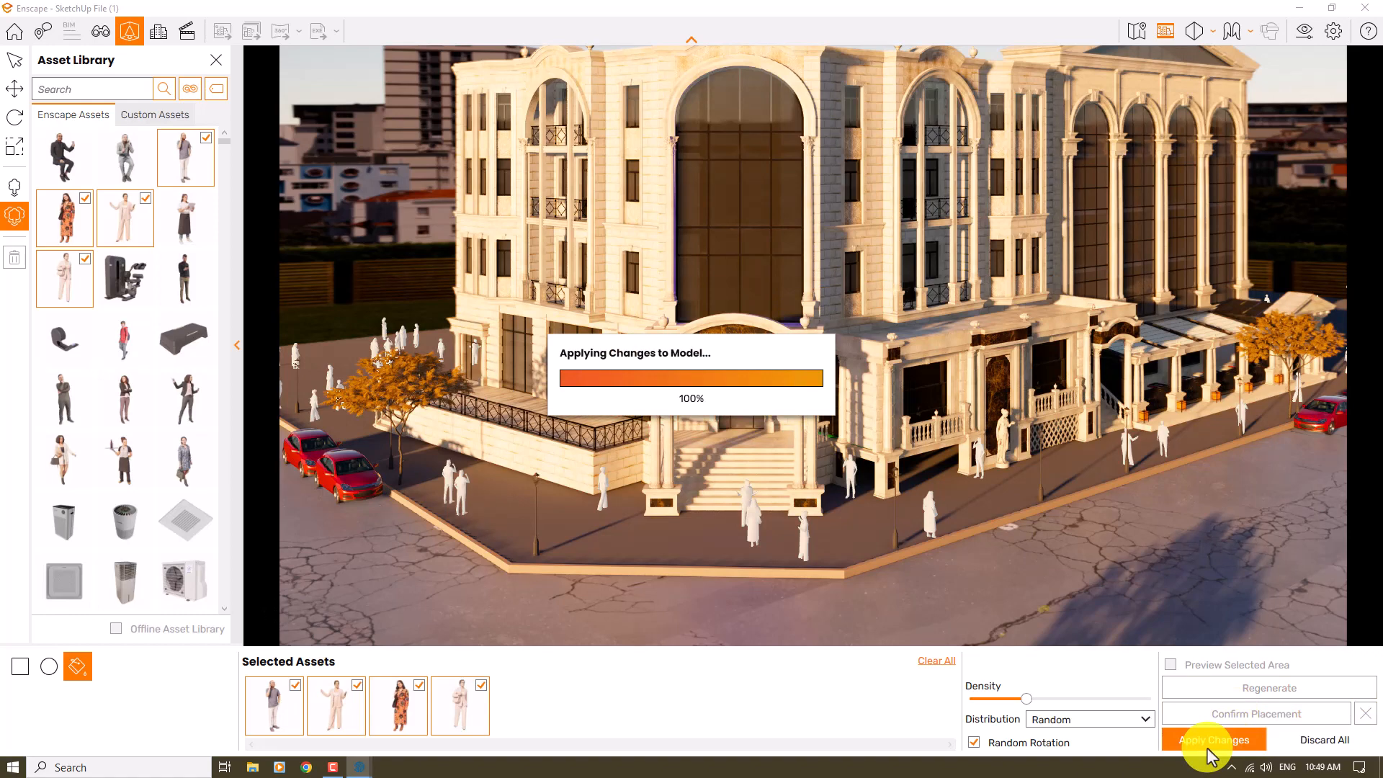
left_click(216, 60)
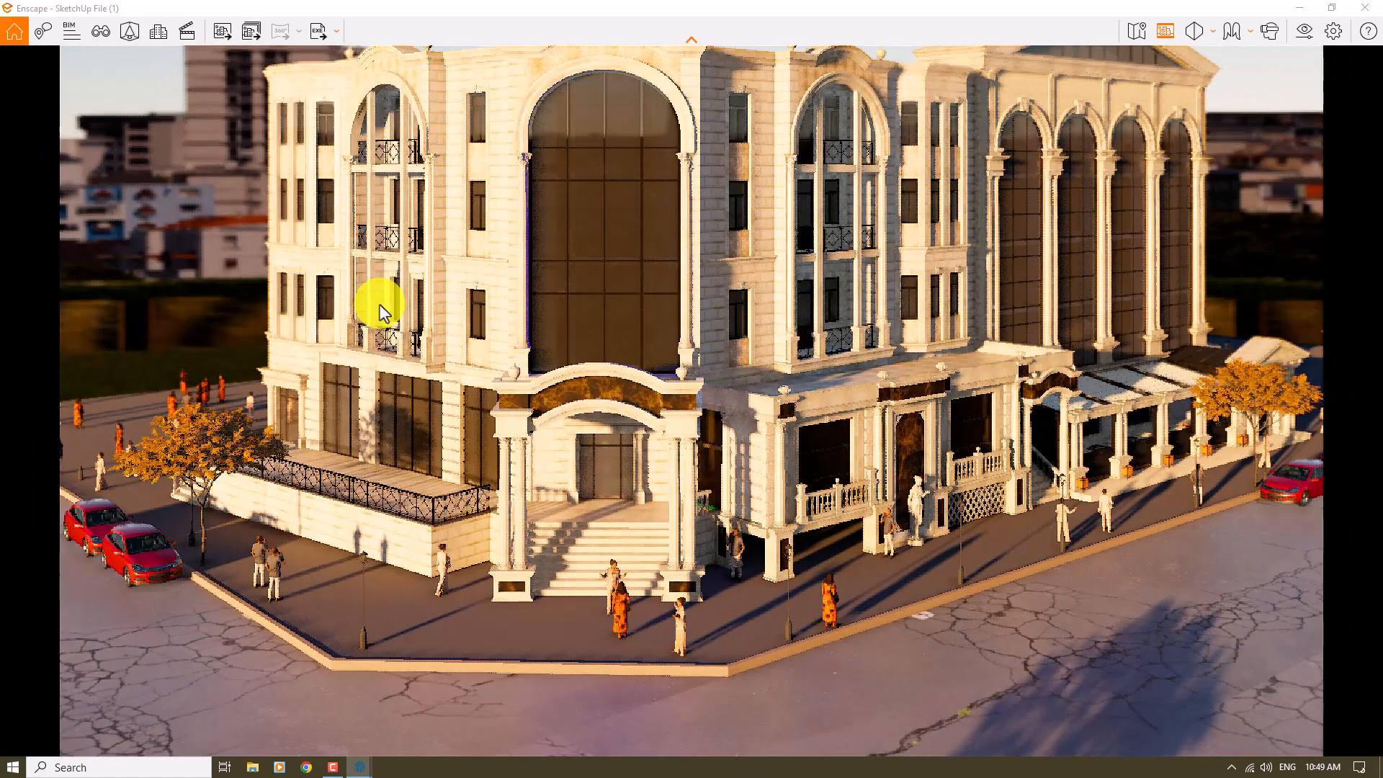
key("f")
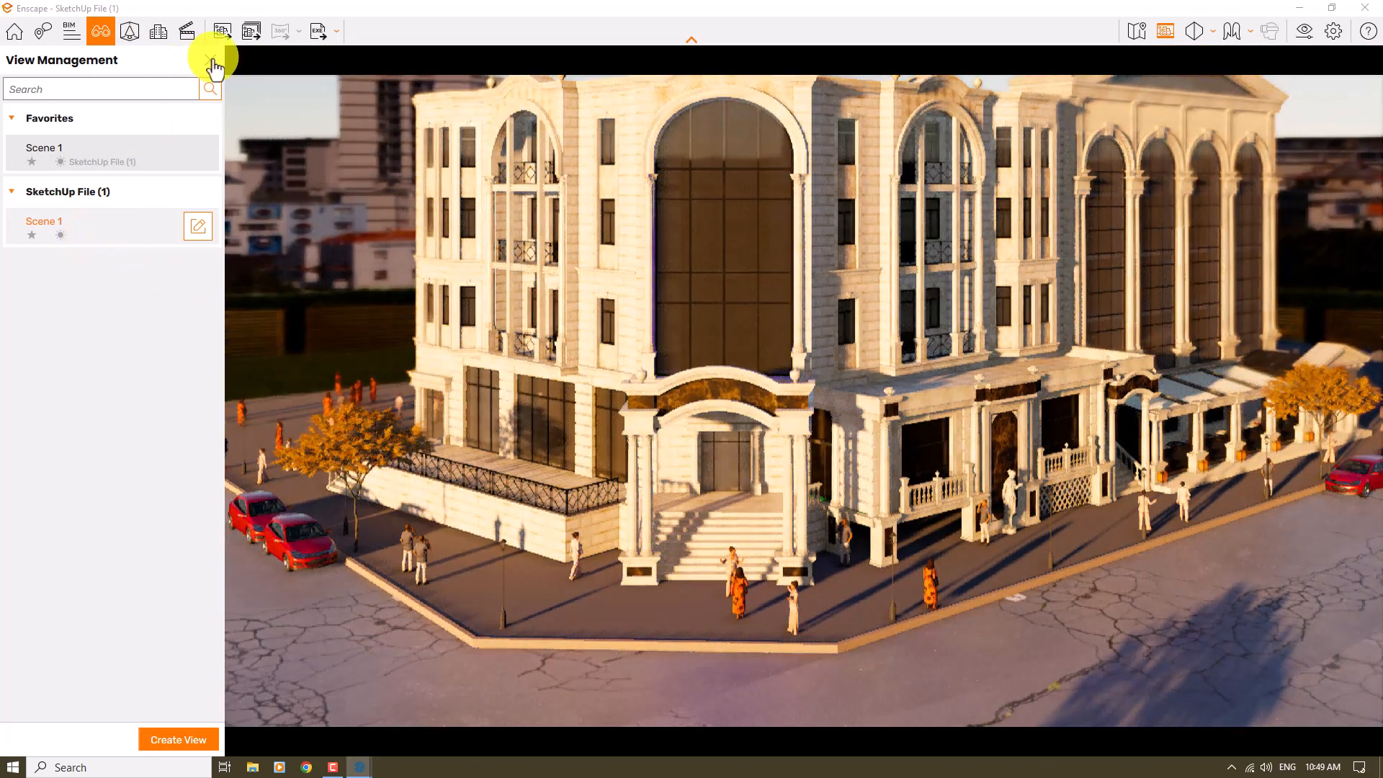
left_click(54, 230)
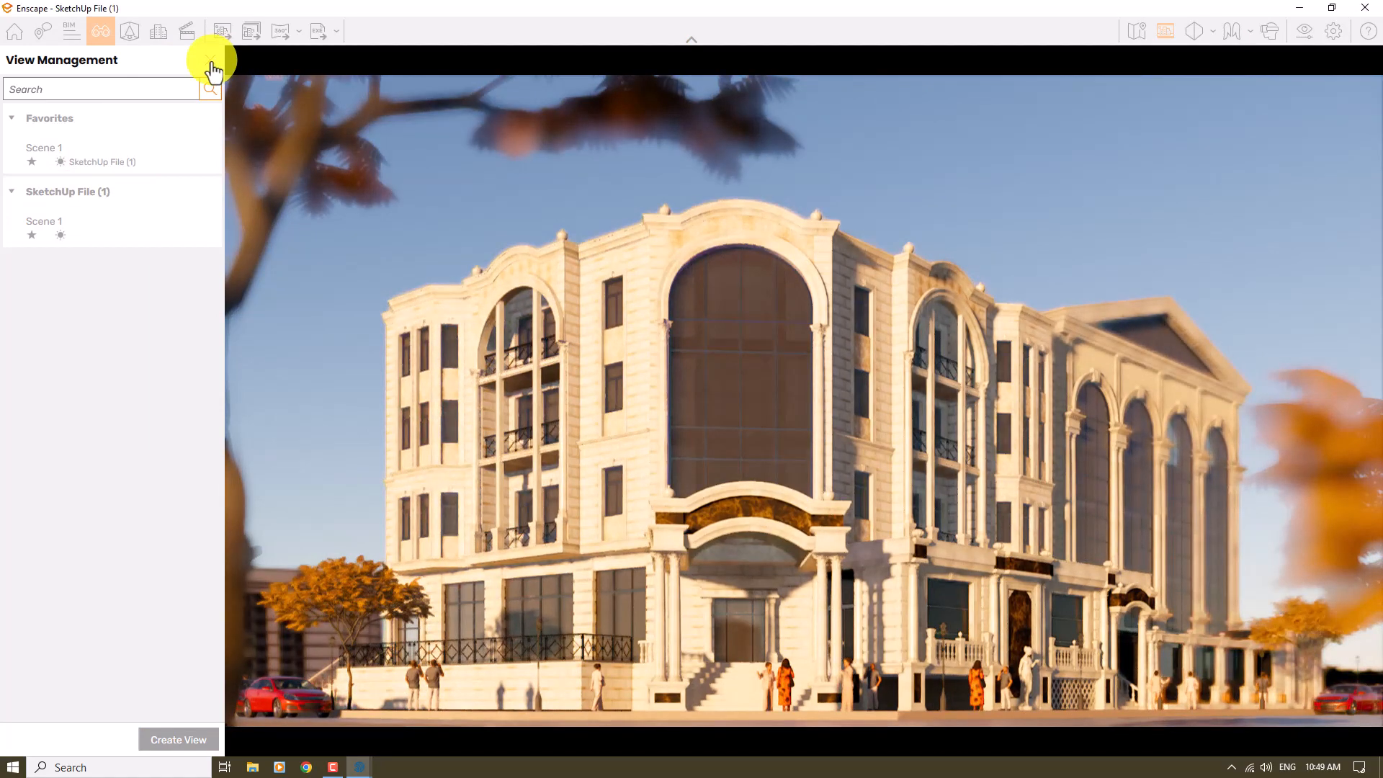
left_click(212, 62)
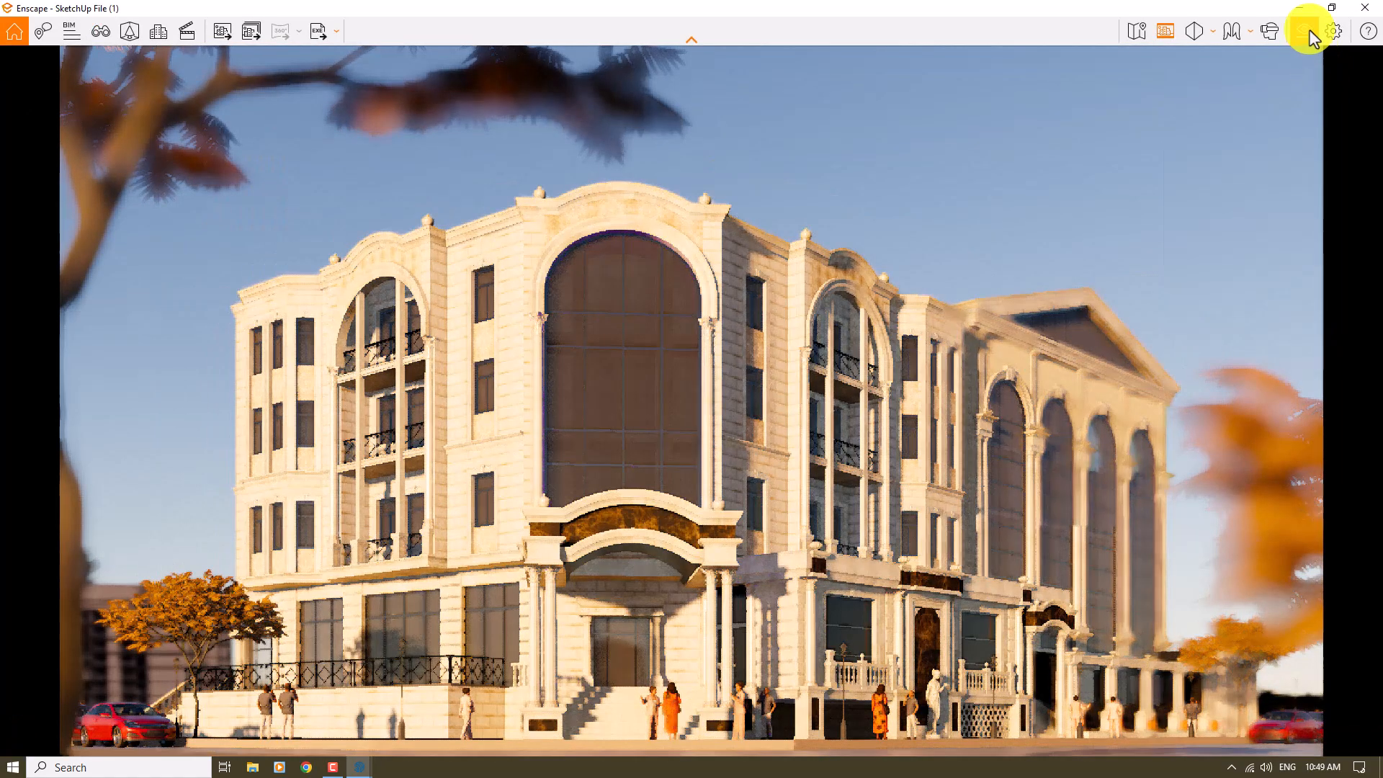
Raise the rendering quality to Ultra in the visual settings and close them
left_click(1306, 33)
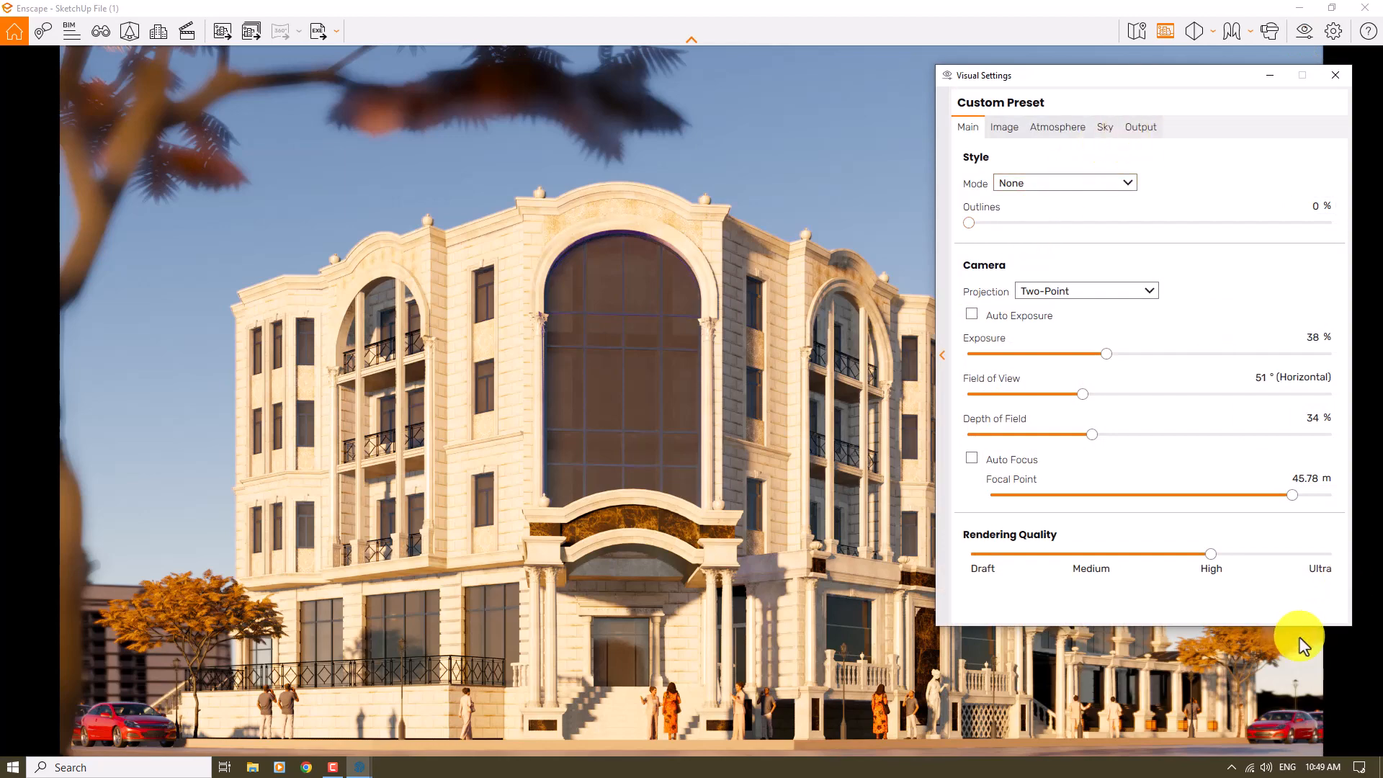
left_click_drag(1241, 558, 1358, 551)
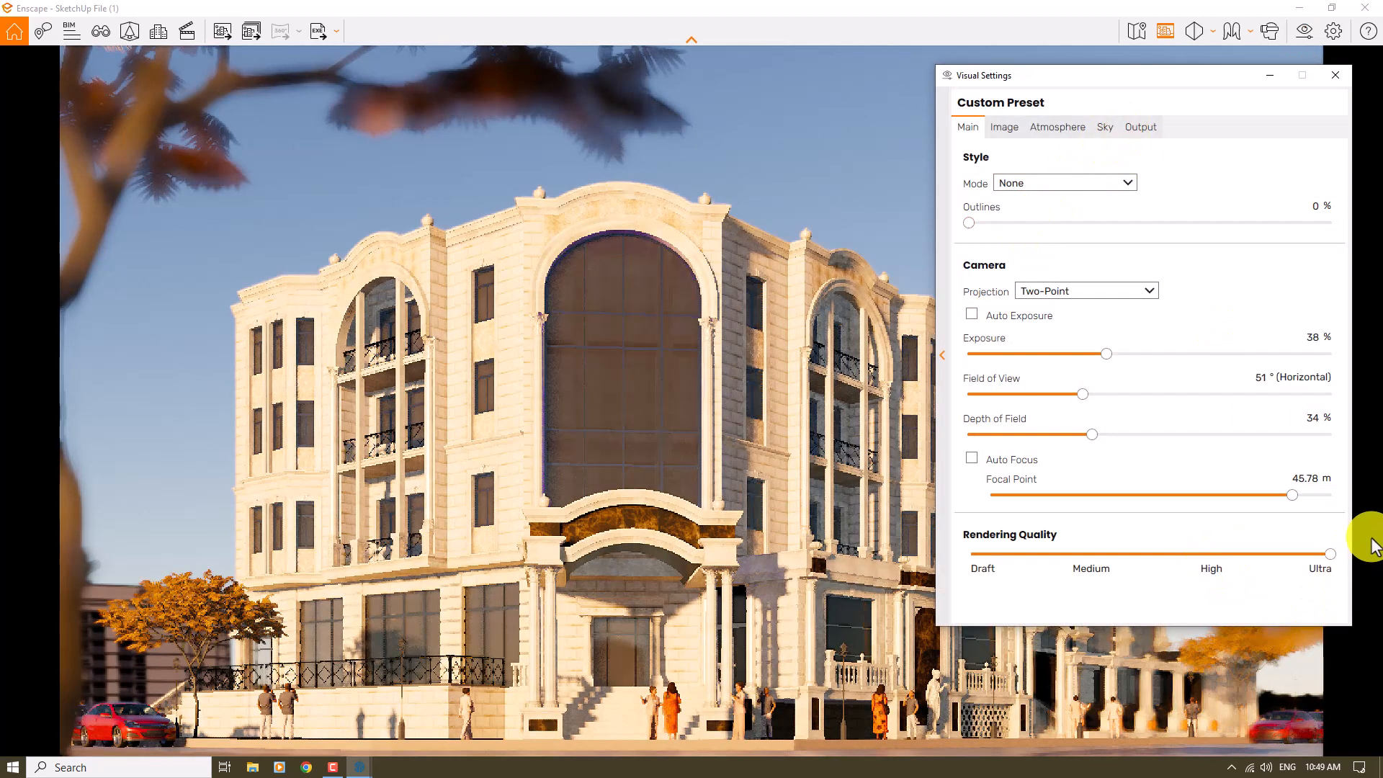
left_click(1335, 75)
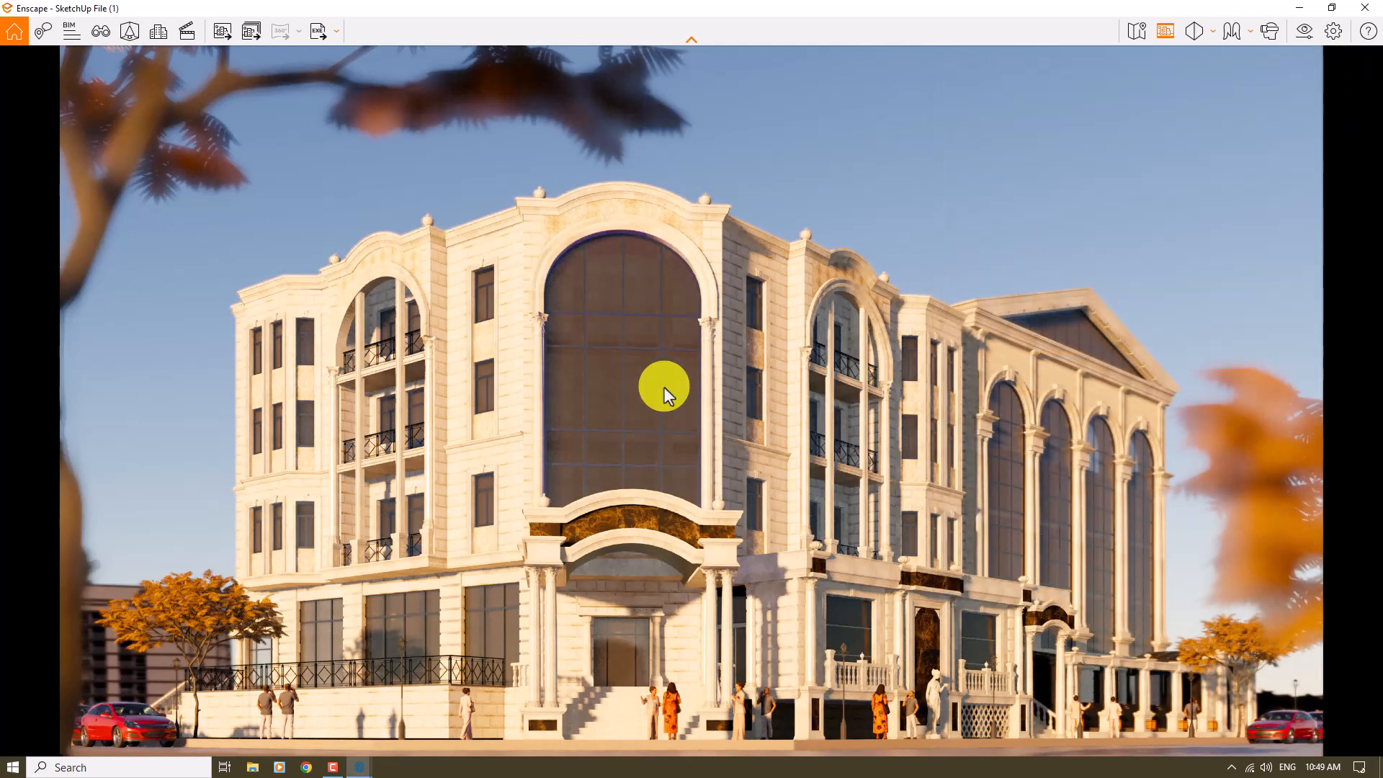
Save a screenshot of the render to the Desktop as a JPEG image and open the saved file
key("F11")
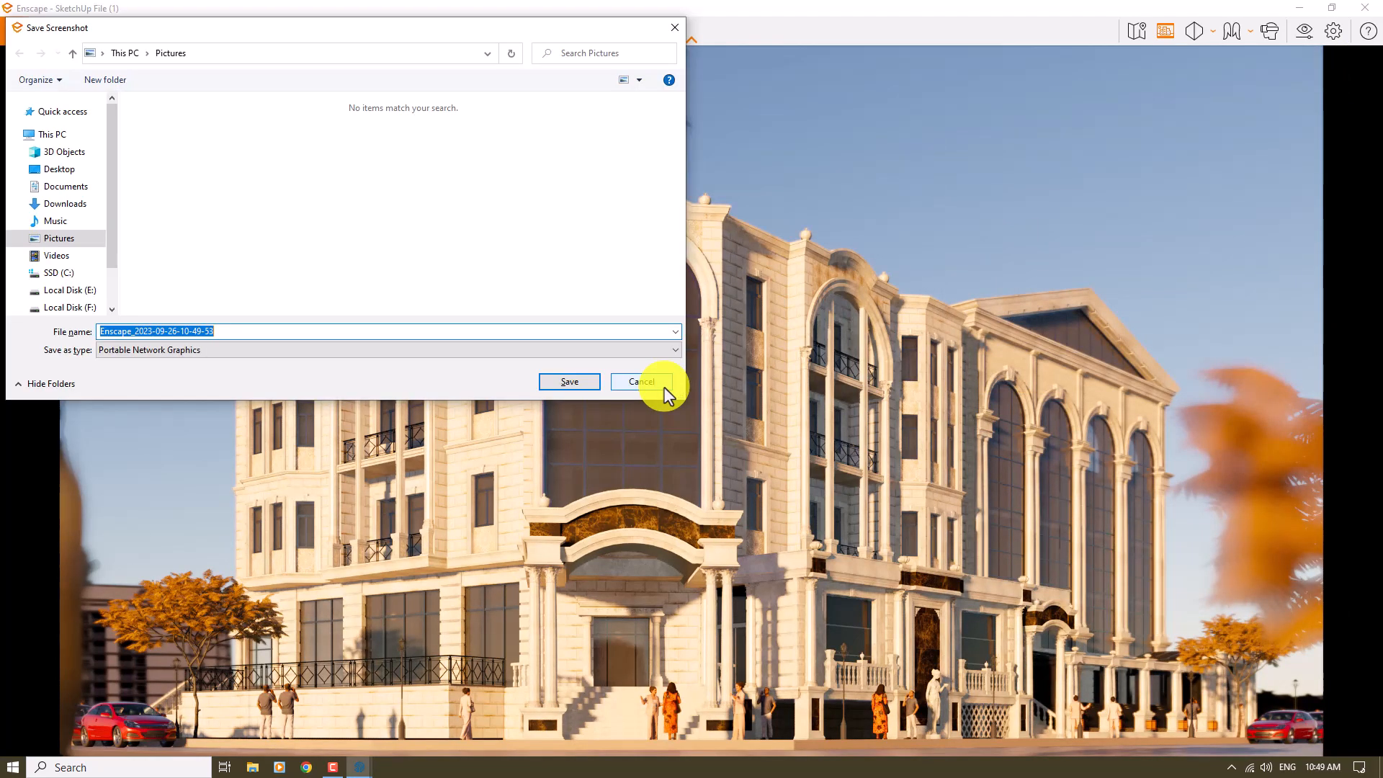
left_click(72, 170)
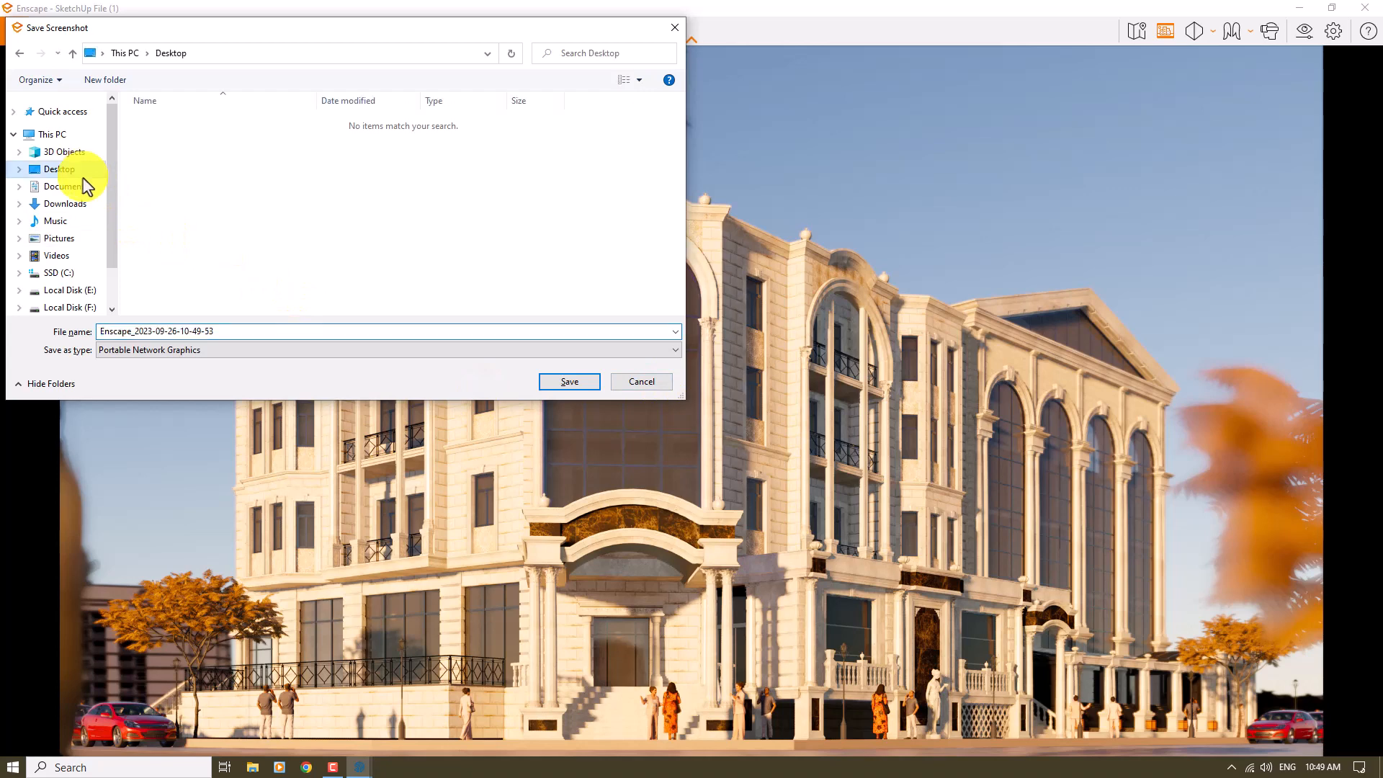
left_click(185, 350)
left_click(216, 377)
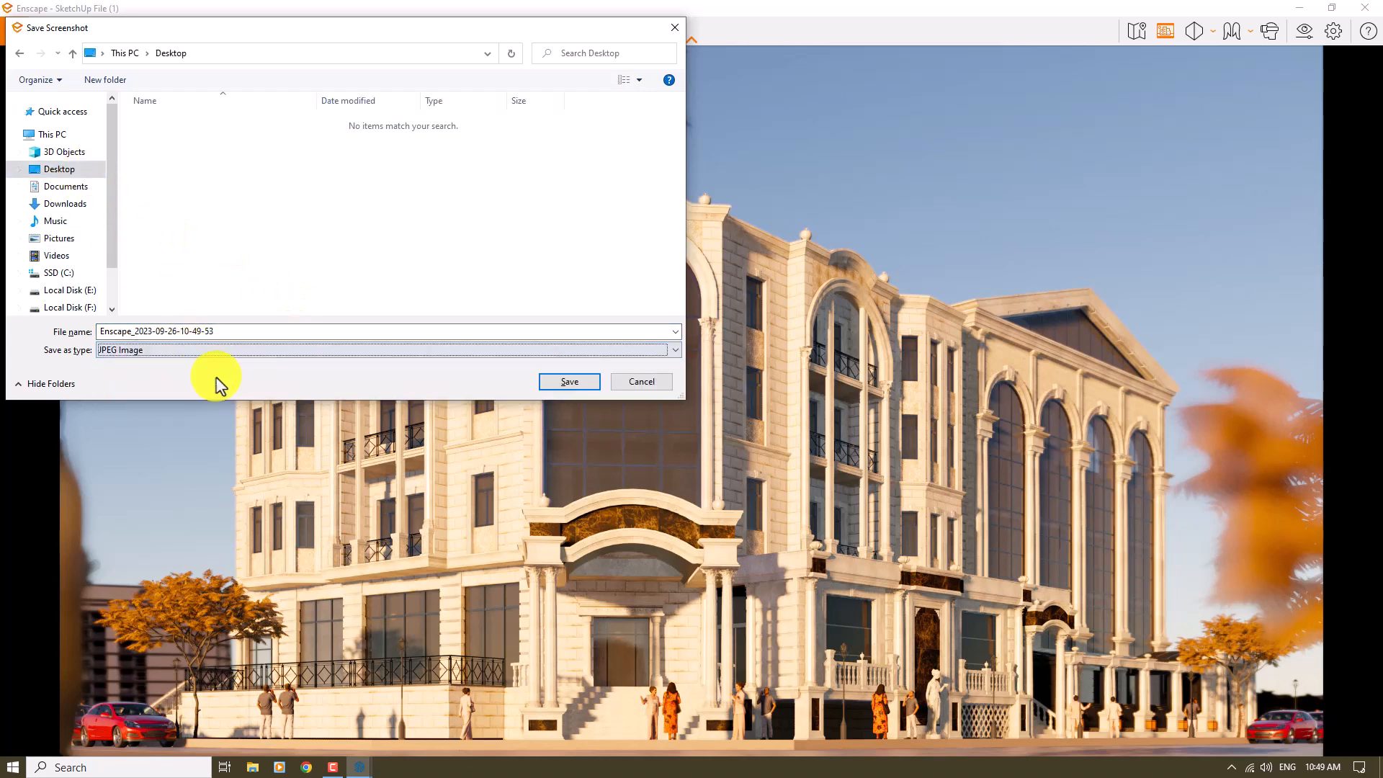
left_click(569, 382)
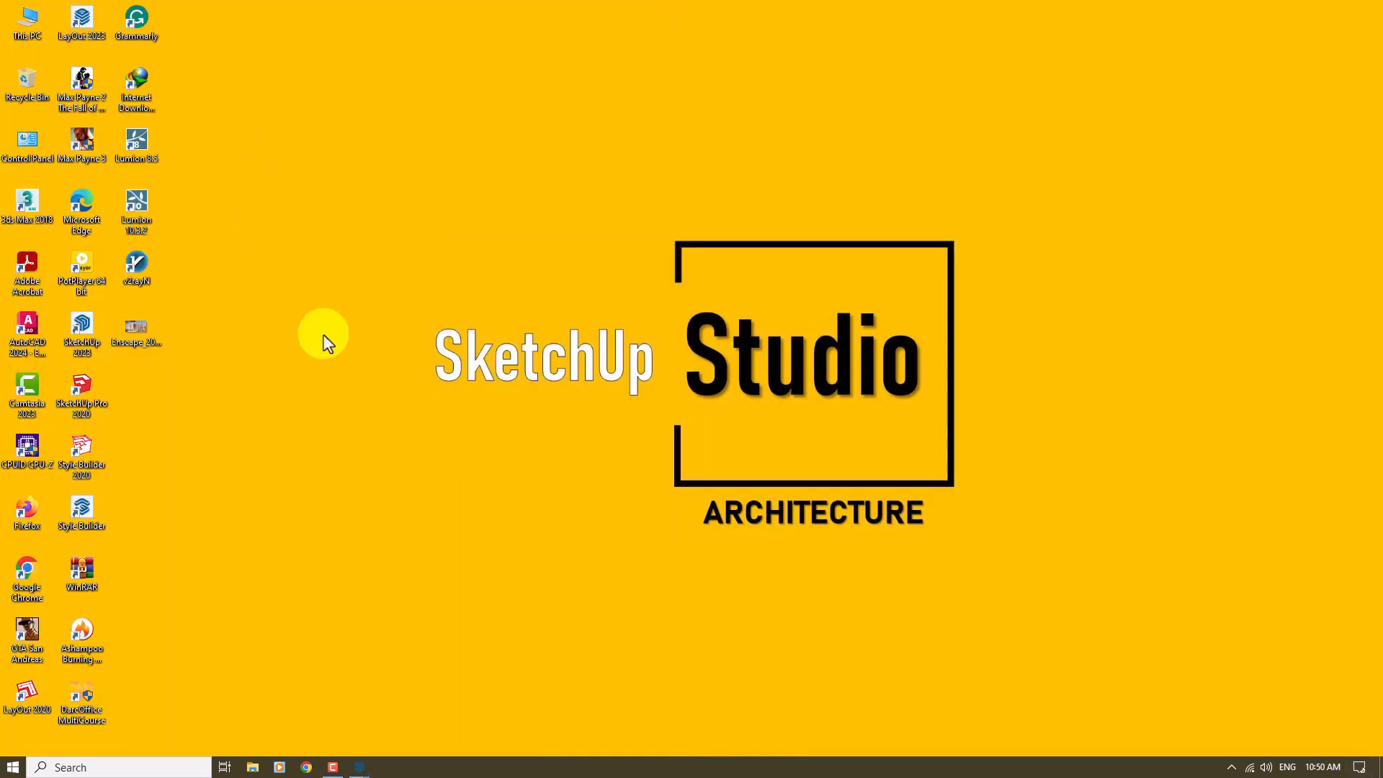
double_click(139, 331)
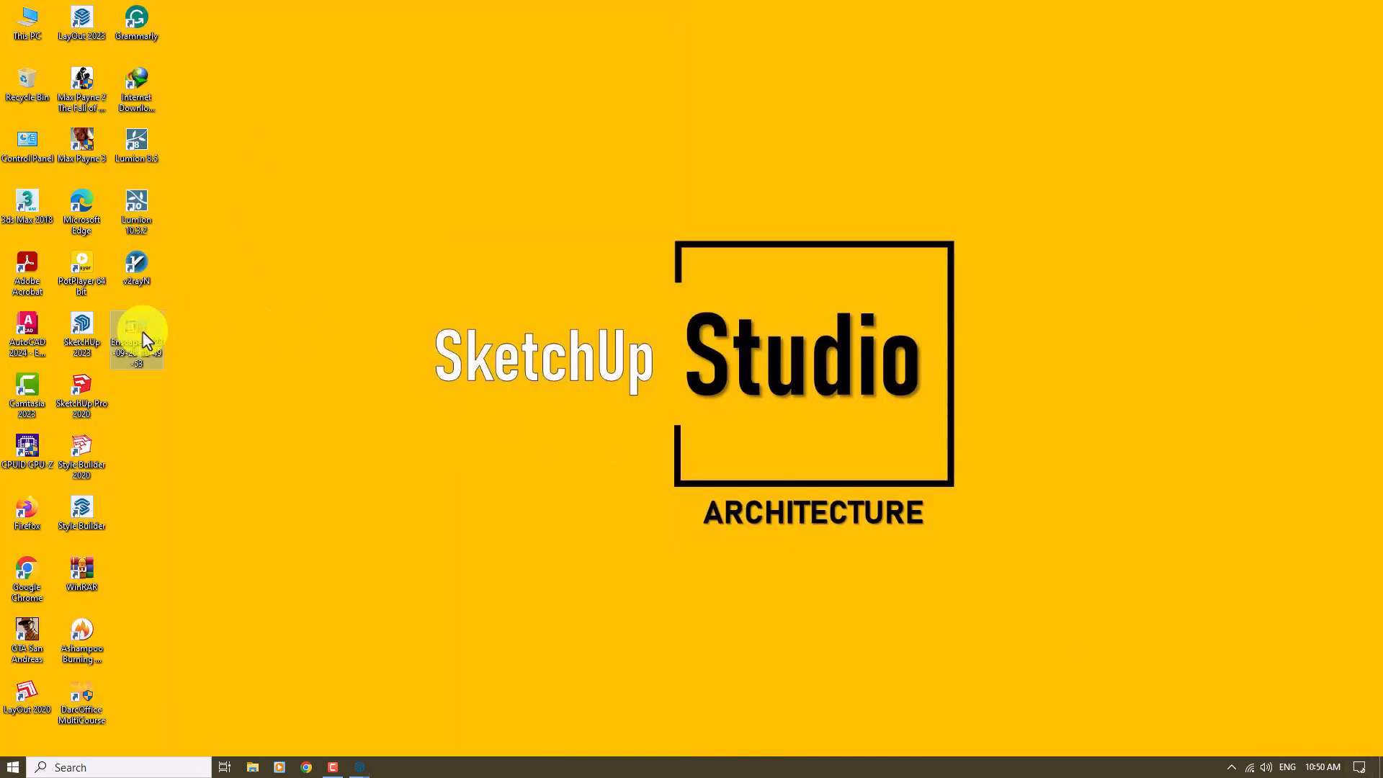